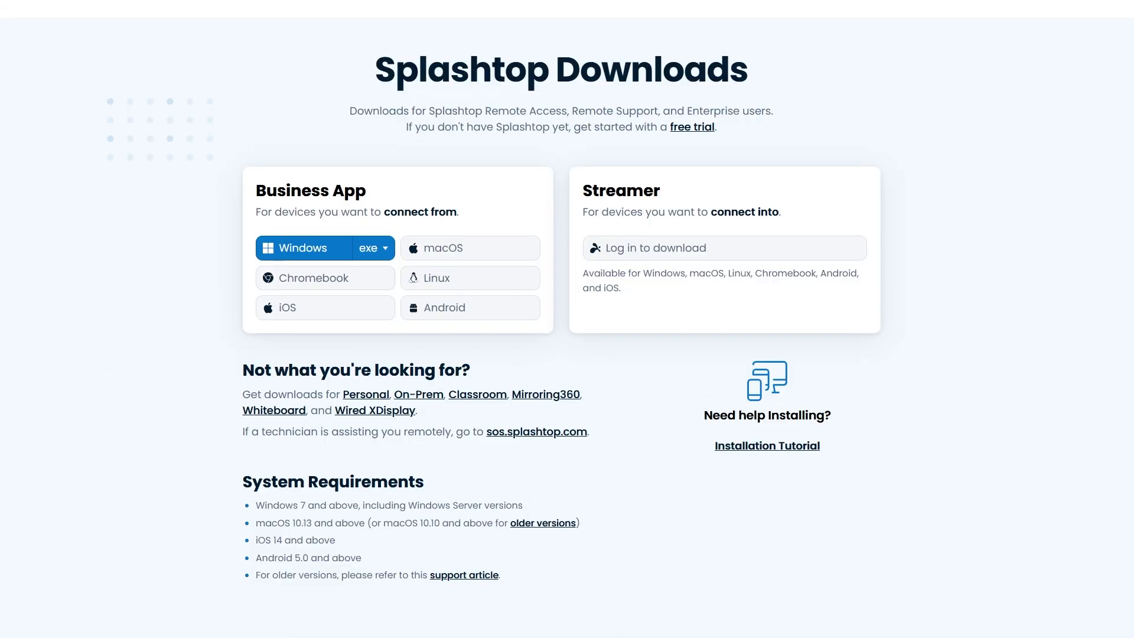
- Open the Splashtop Gateway v3.32.2 release article from the On-Prem Gateway downloads
left_click(441, 400)
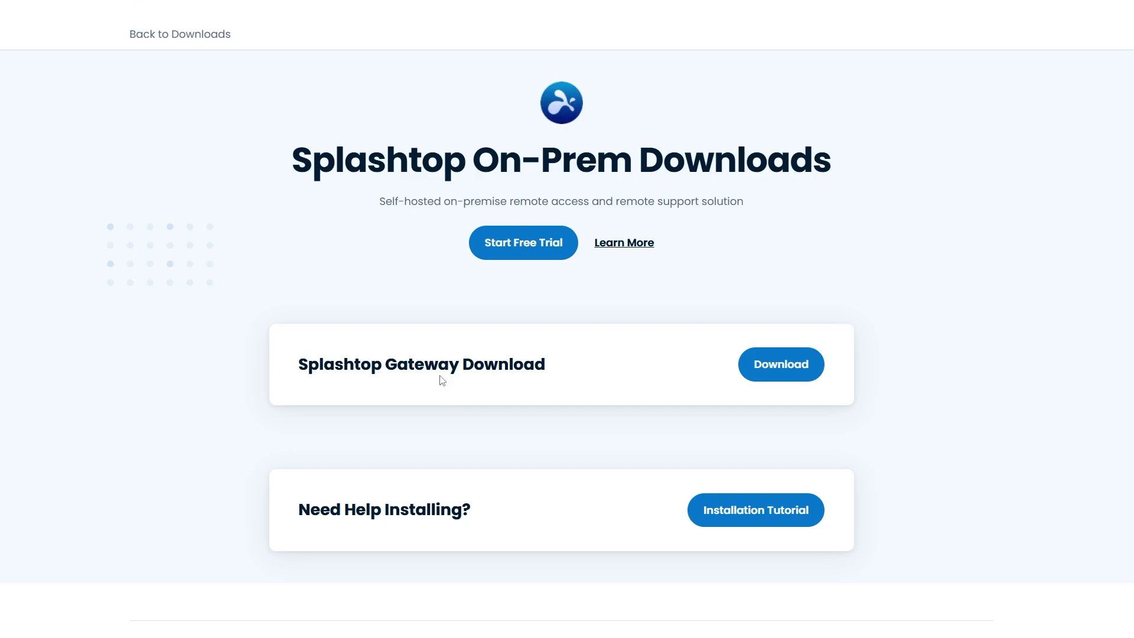
left_click(818, 376)
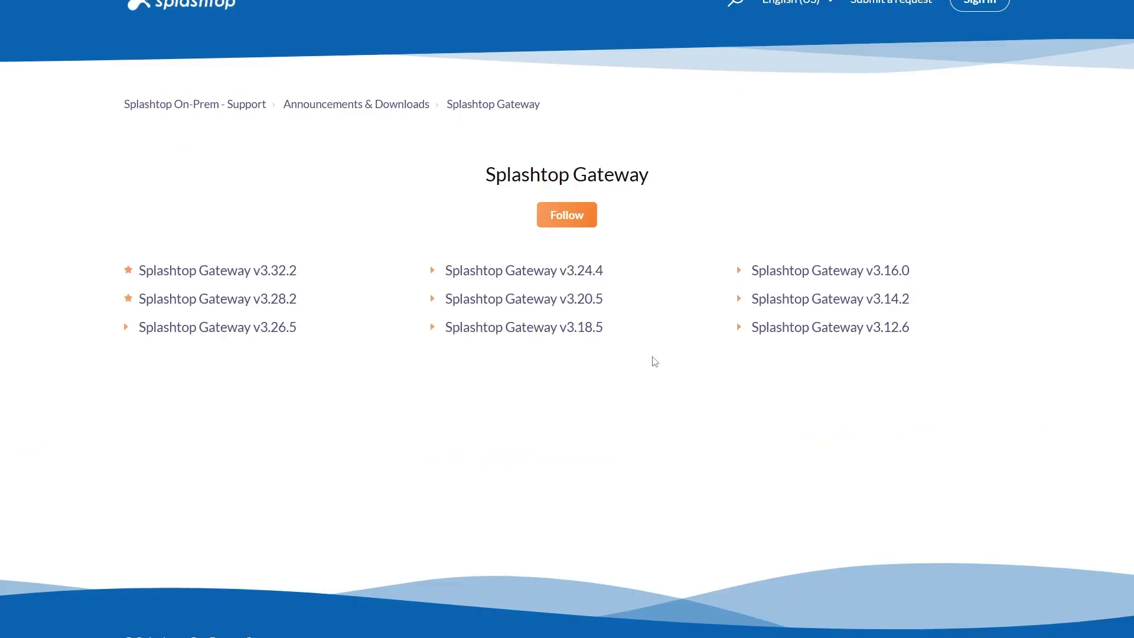
left_click(294, 275)
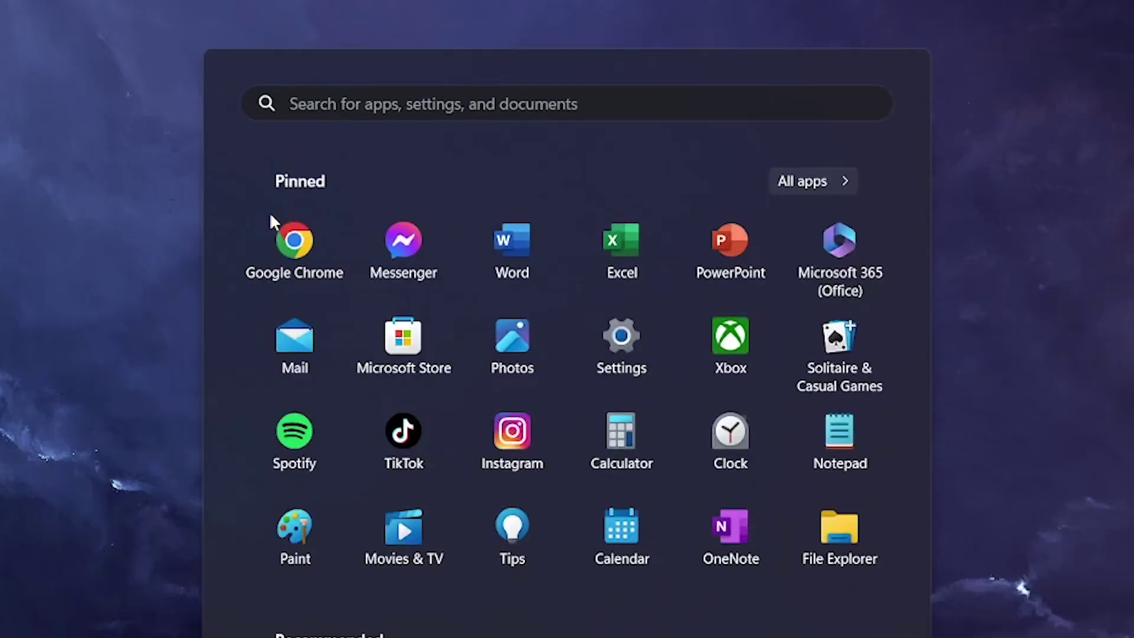
- Search the Start menu for 'gatewa' to find the installed Splashtop Gateway
type("gatewa")
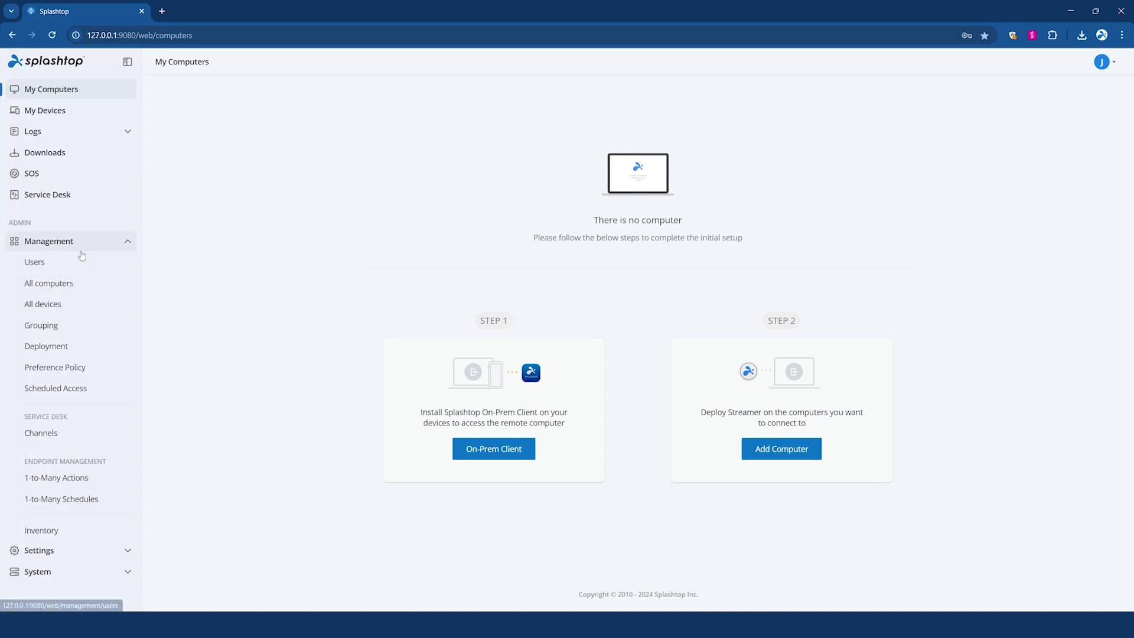
- Create a new deployment package named 'Test package' with no preference policy
left_click(81, 346)
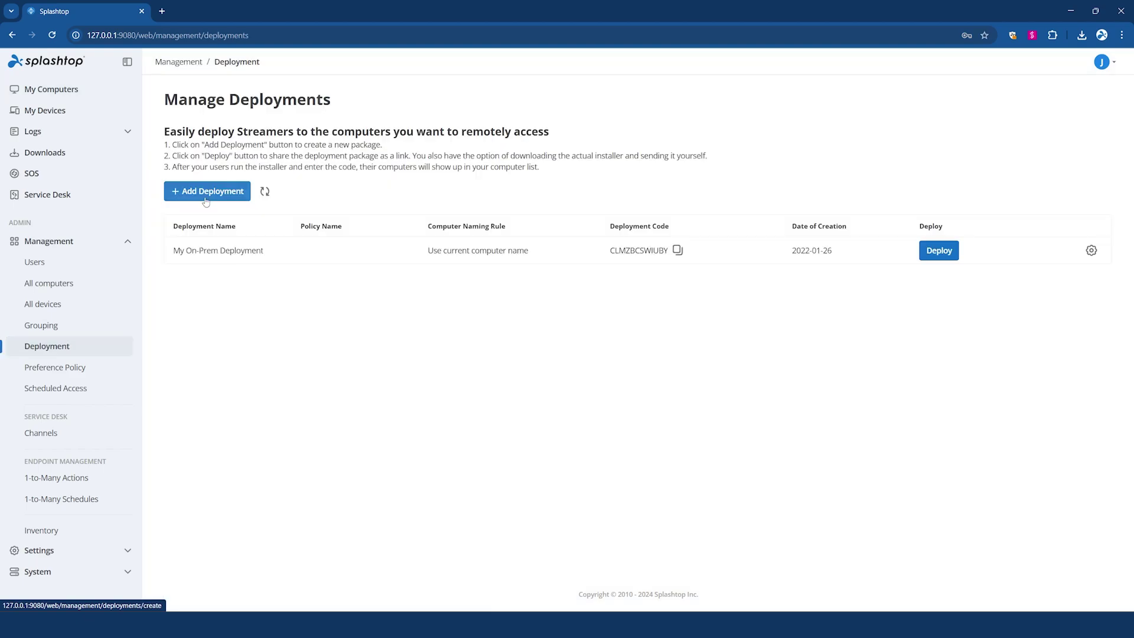
left_click(206, 196)
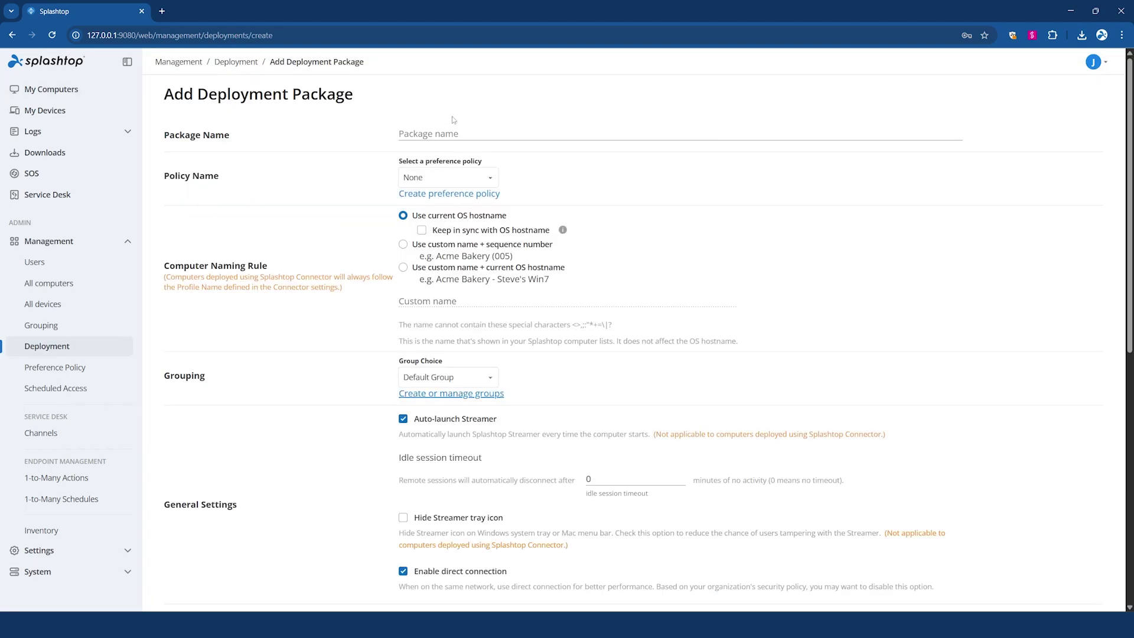
left_click(446, 133)
type("Test package")
left_click(489, 177)
left_click(424, 220)
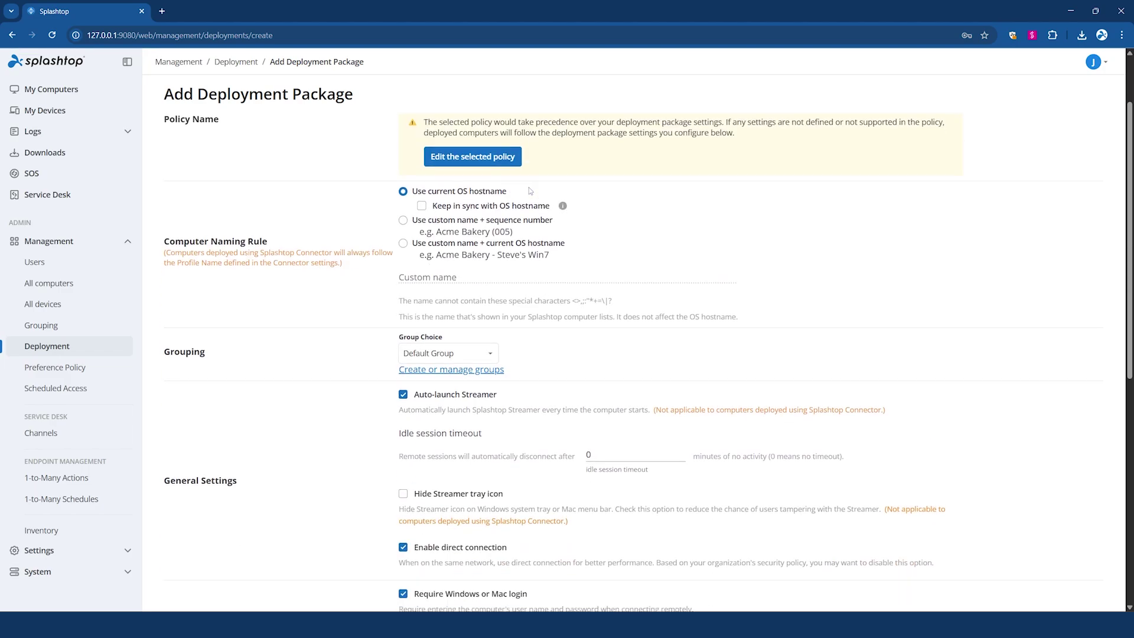
scroll(529, 191, "down", 4)
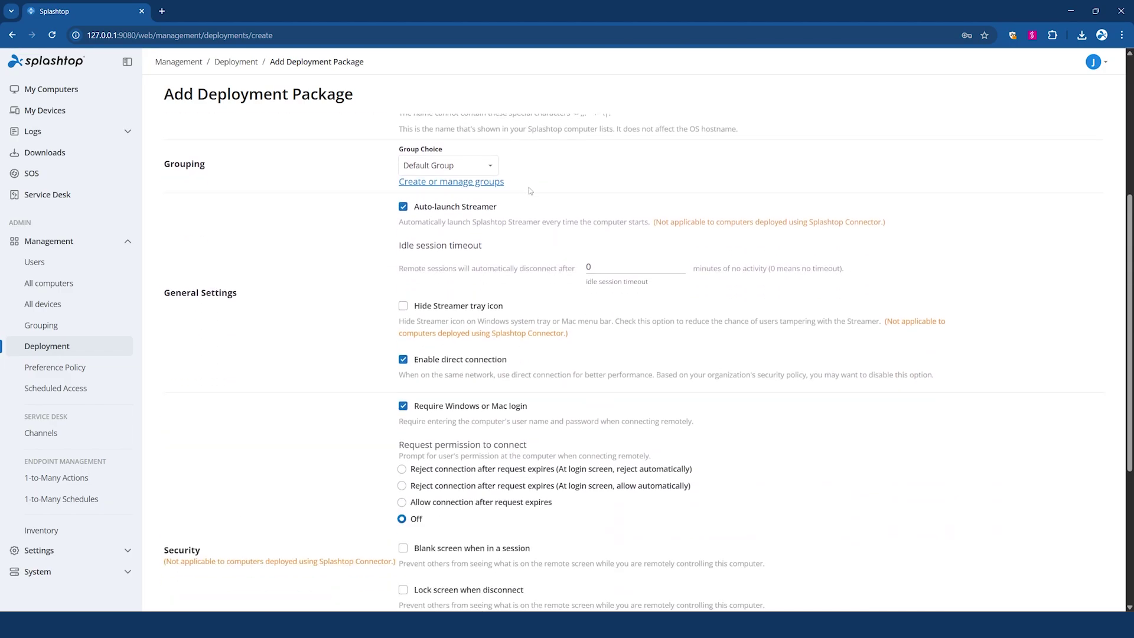
scroll(472, 177, "up", 5)
left_click(448, 166)
left_click(447, 193)
- Keep the Test package deployment assigned to Default Group
scroll(508, 236, "down", 1)
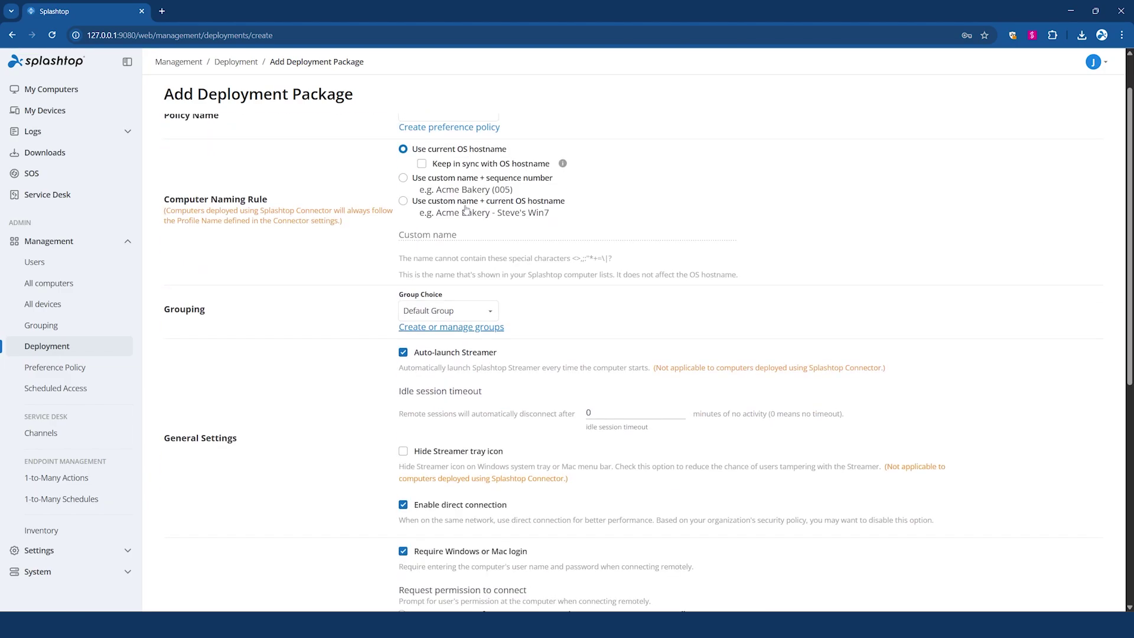
scroll(519, 237, "down", 3)
left_click(448, 199)
left_click(437, 223)
scroll(494, 240, "down", 2)
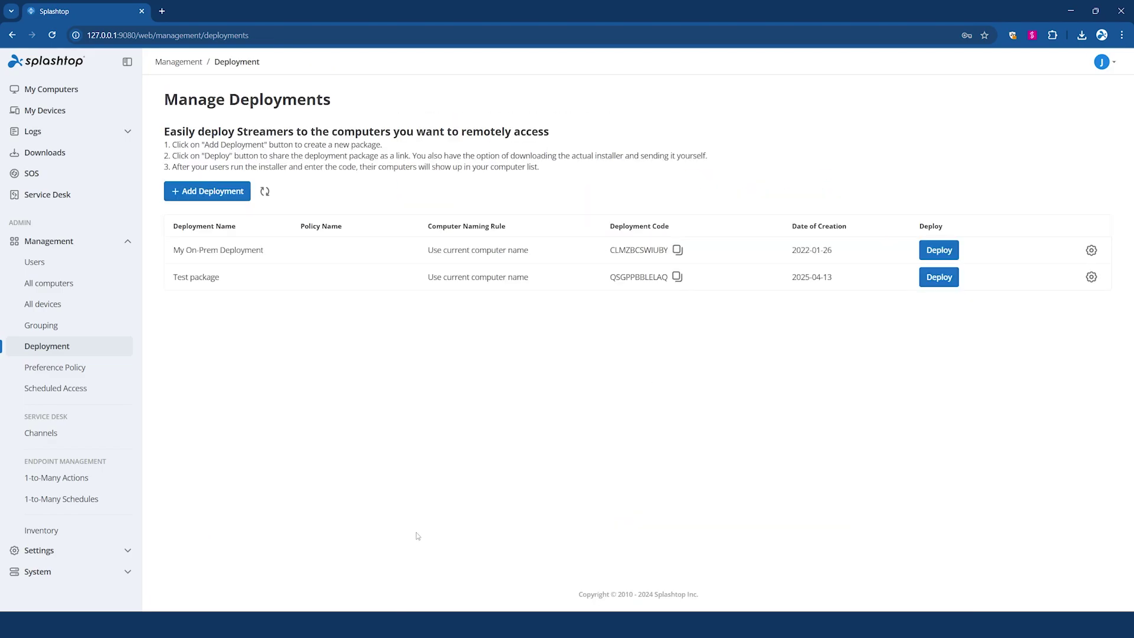
- Download the Windows Streamer installer from the Test package deploy options
left_click(943, 285)
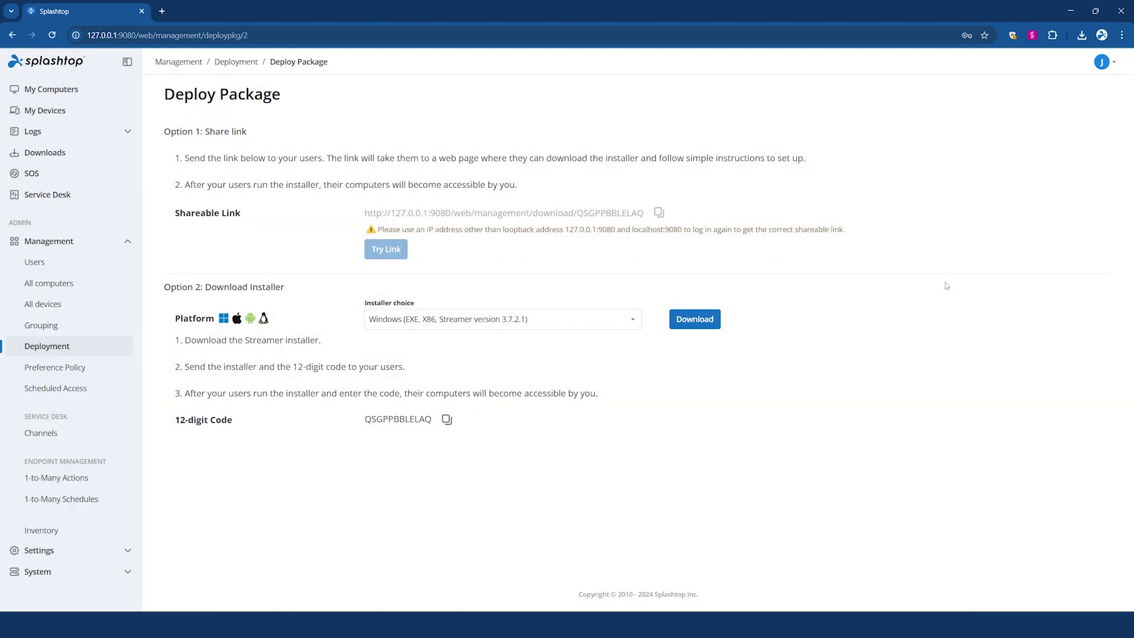
left_click(677, 325)
left_click(85, 161)
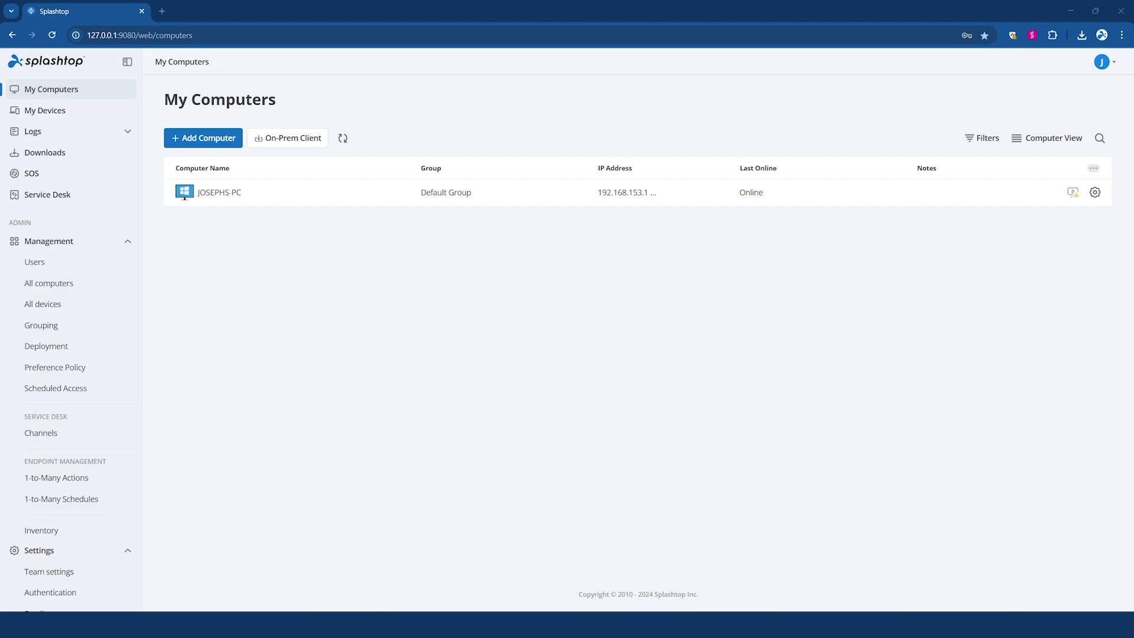
- Create a new group named 'Group 1' on the Grouping page
left_click(41, 325)
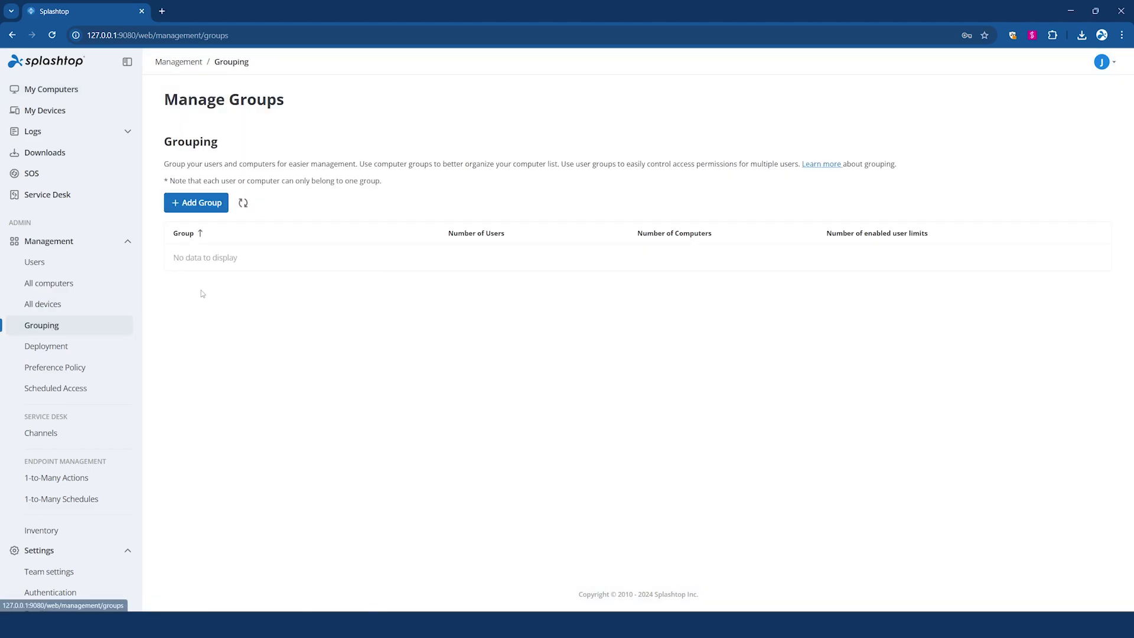
left_click(215, 210)
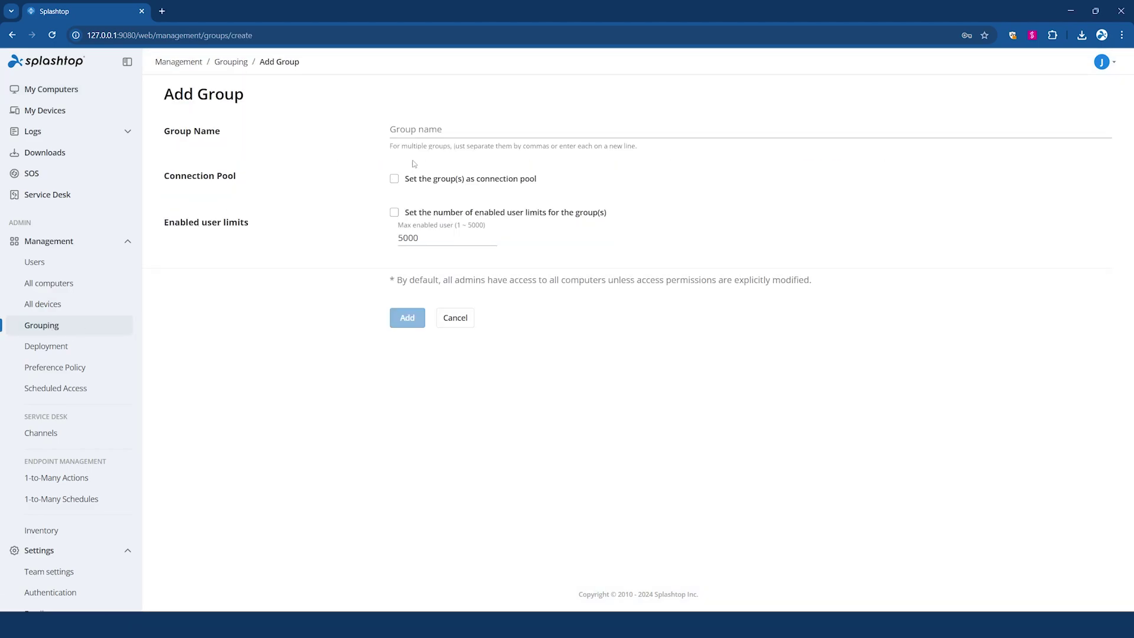
left_click(443, 132)
type("Group 1")
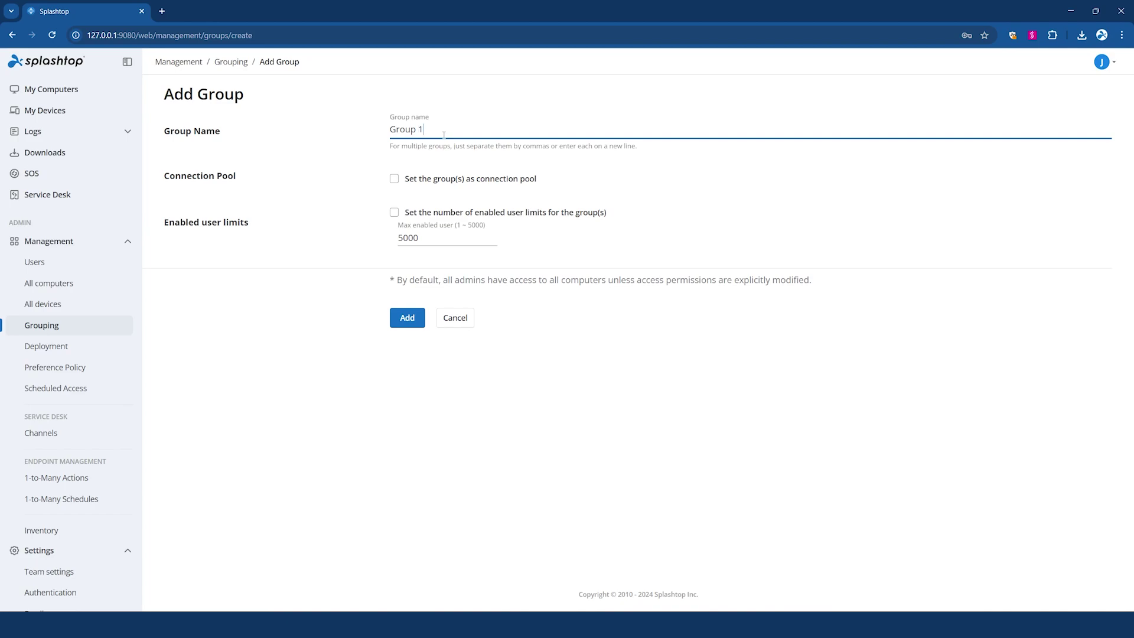
left_click(421, 321)
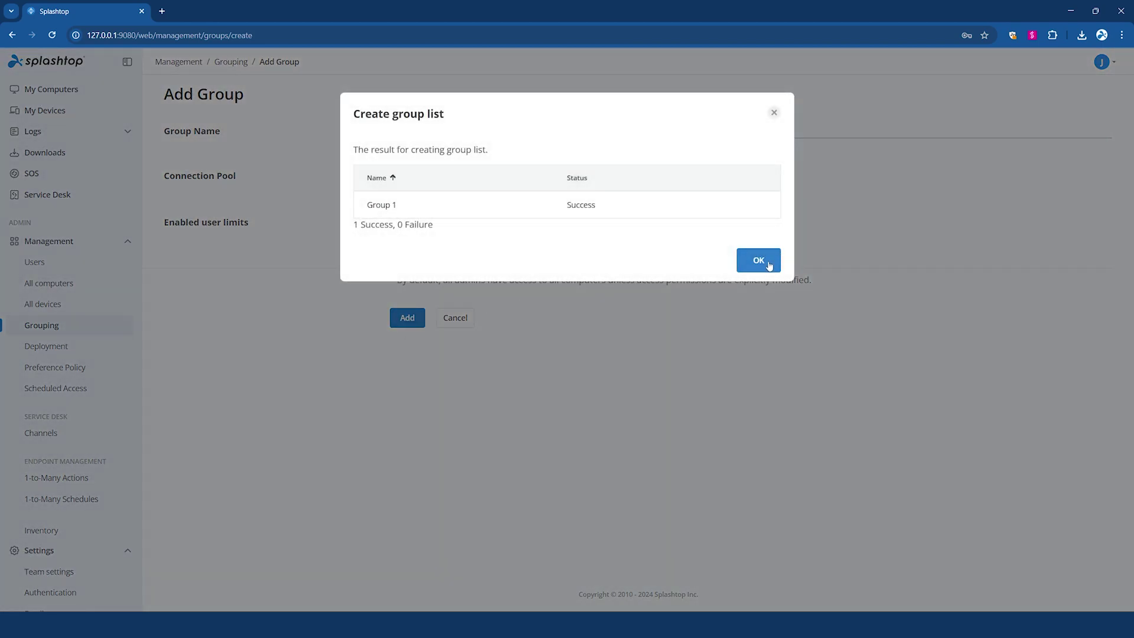
left_click(767, 262)
- Create 'Group 2' as a connection pool, then view the Users list
left_click(201, 203)
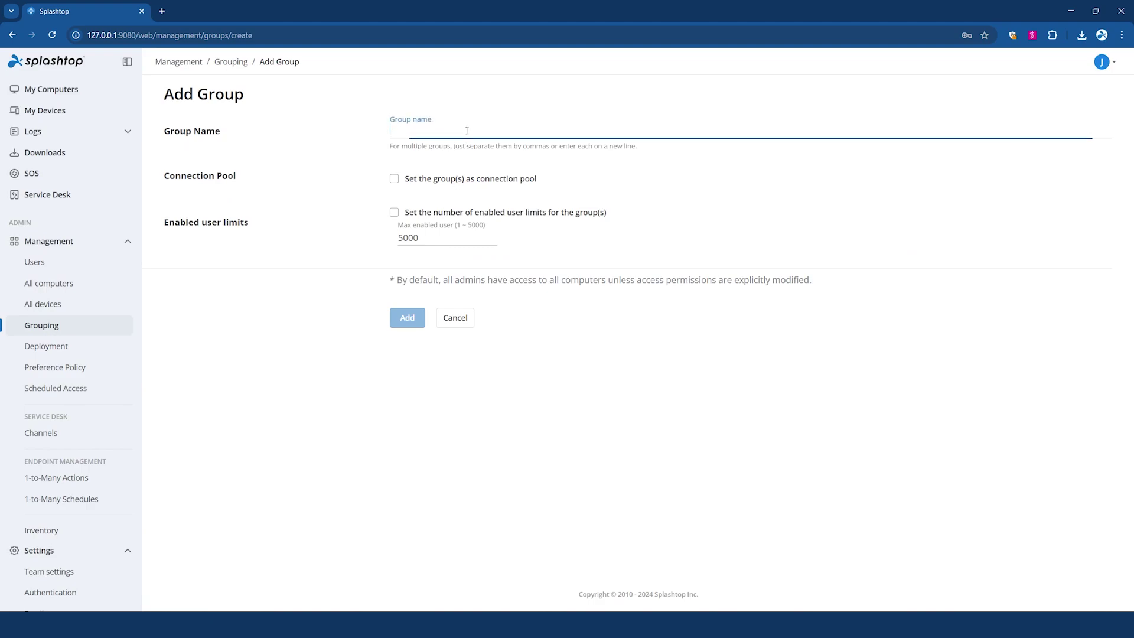
type("Group 2")
left_click(476, 183)
left_click(476, 184)
left_click(410, 319)
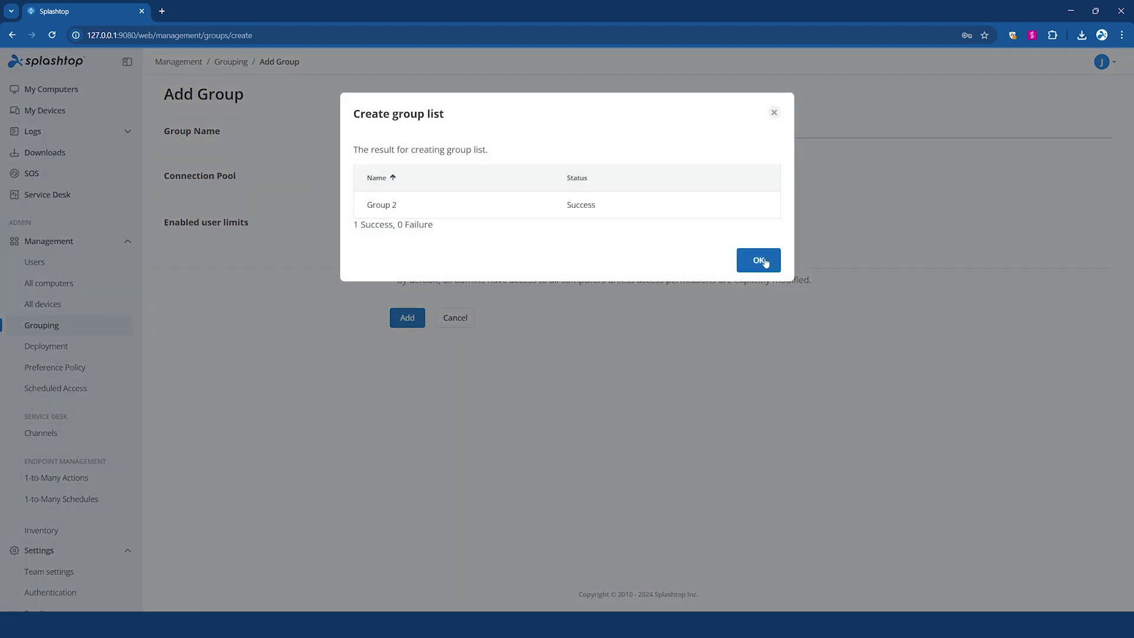
left_click(759, 260)
left_click(35, 263)
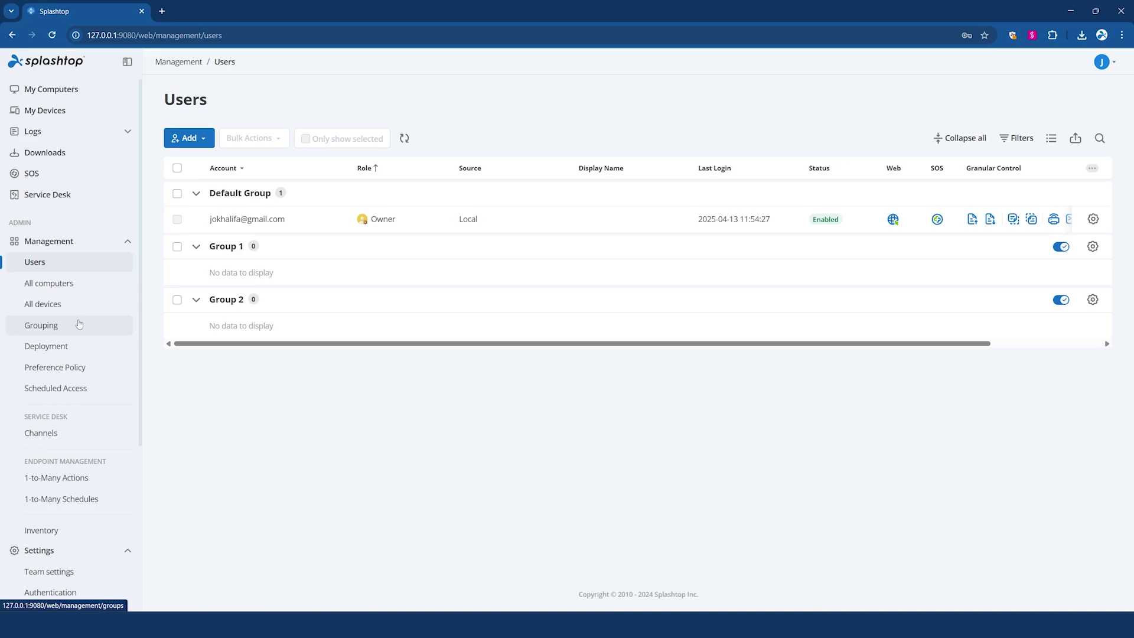
- Add a local user with the first account e-mail, confirmed password and forced password change
left_click(188, 138)
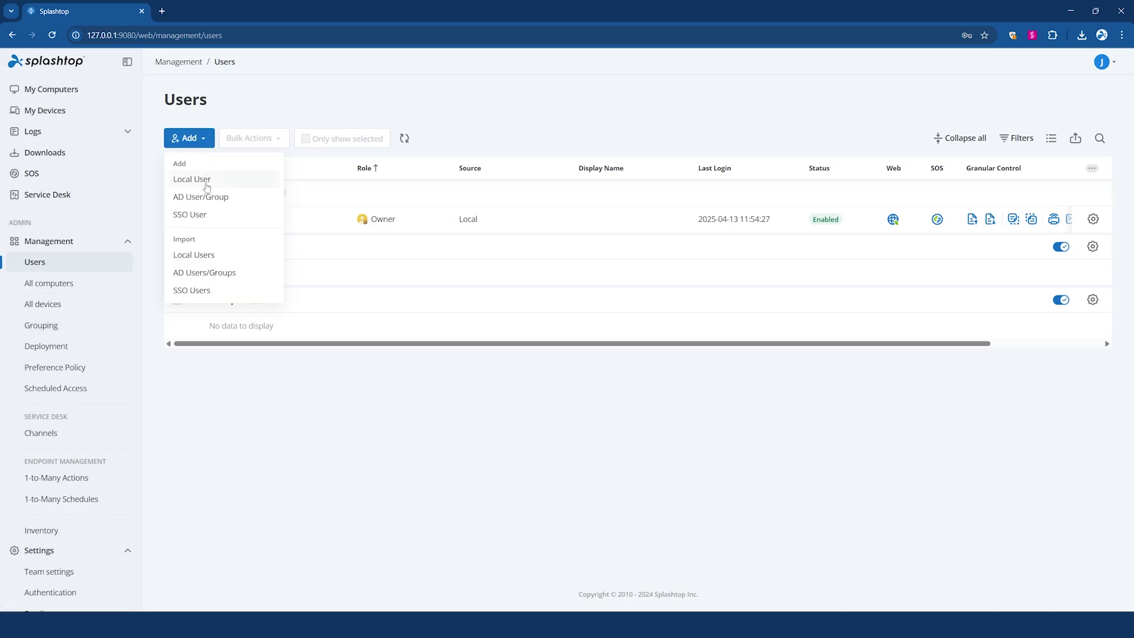
left_click(226, 188)
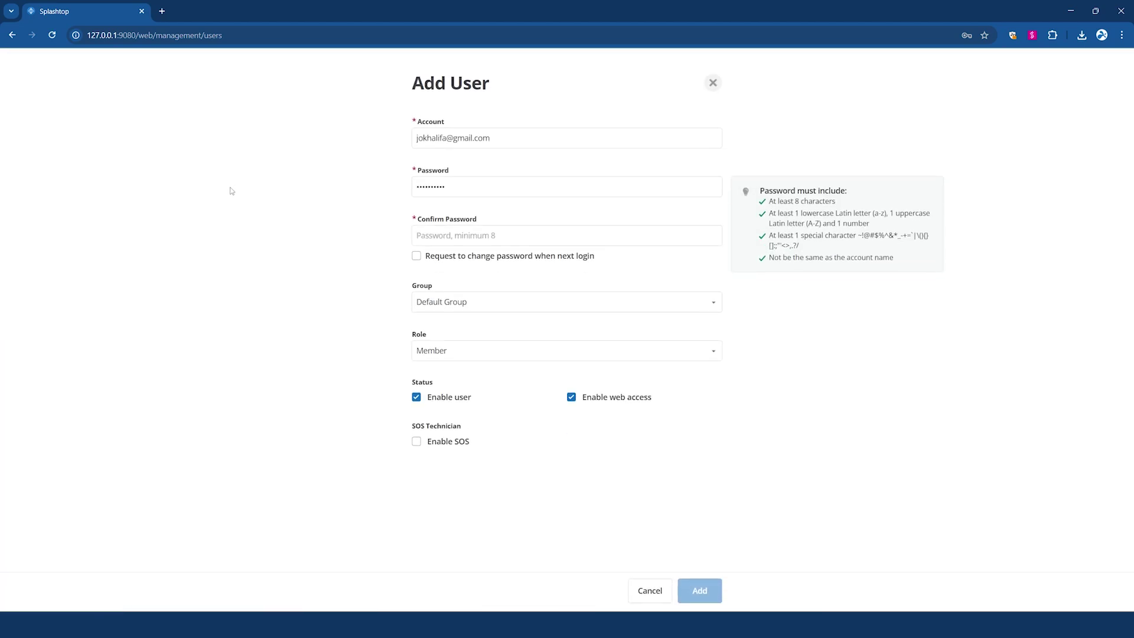
left_click_drag(548, 153, 525, 147)
triple_click(517, 139)
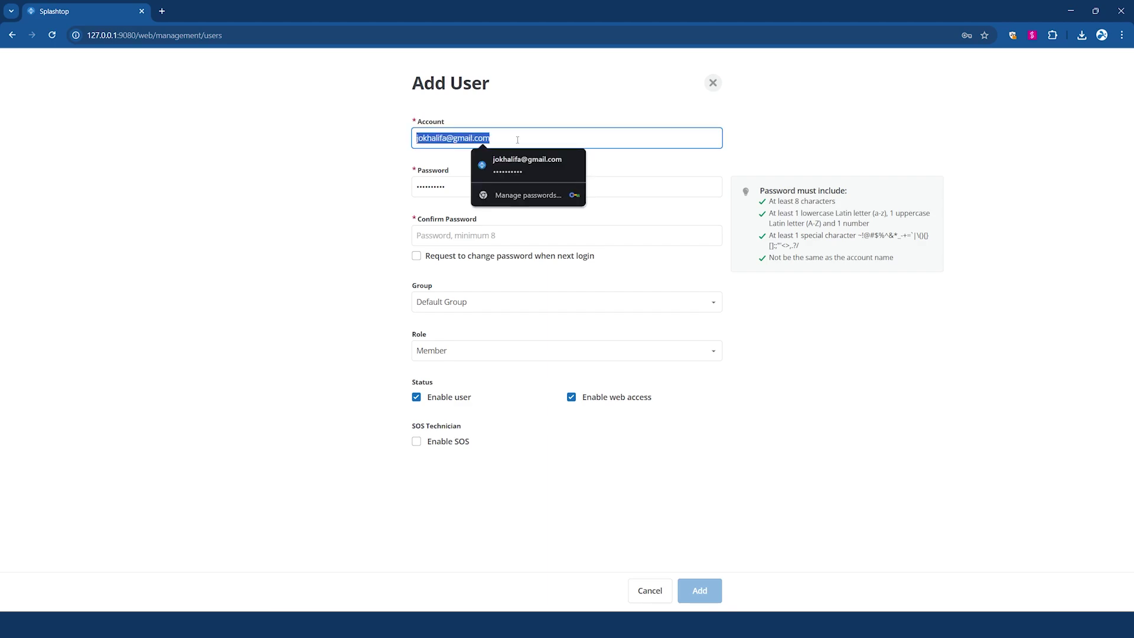
type("user1@comp")
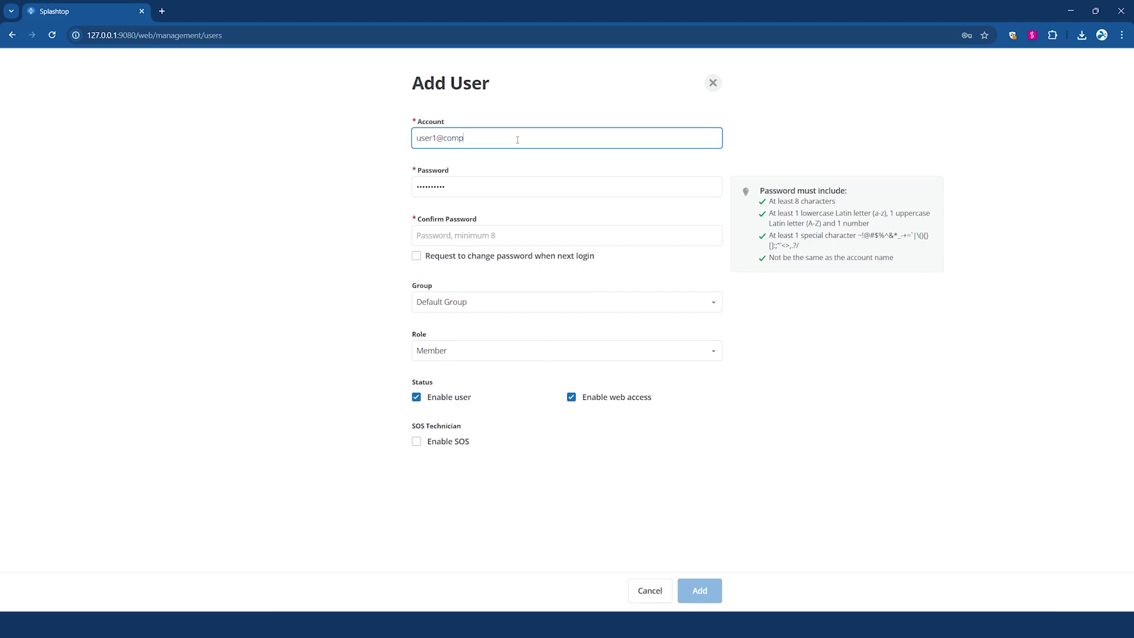
type("any.com")
key("Tab")
key("ctrl+c")
left_click(498, 237)
key("ctrl+v")
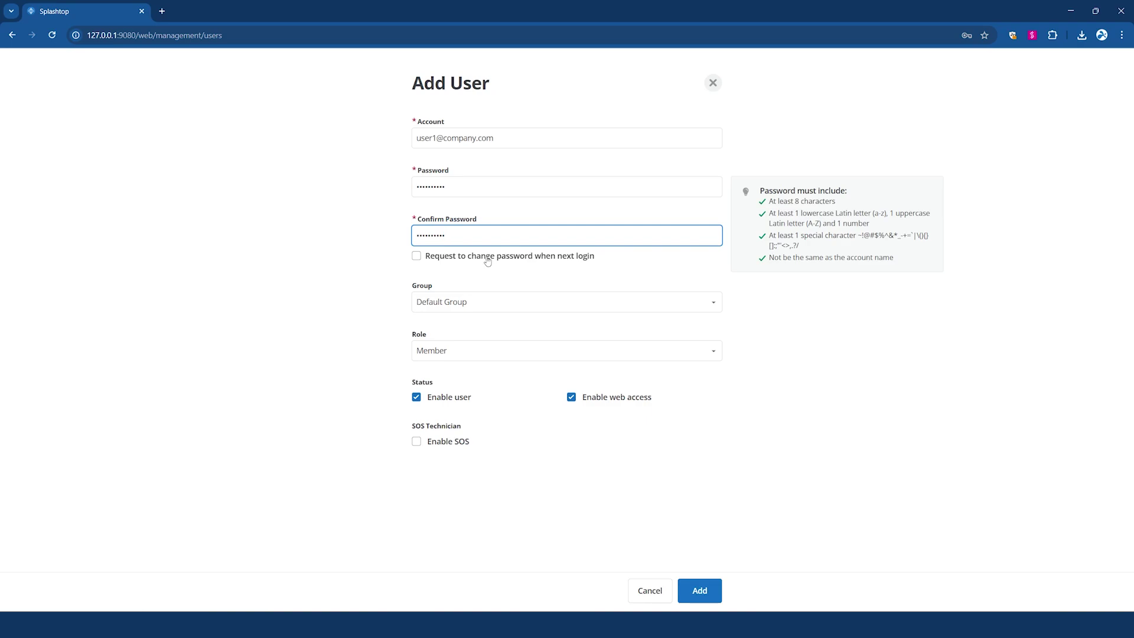
left_click(487, 262)
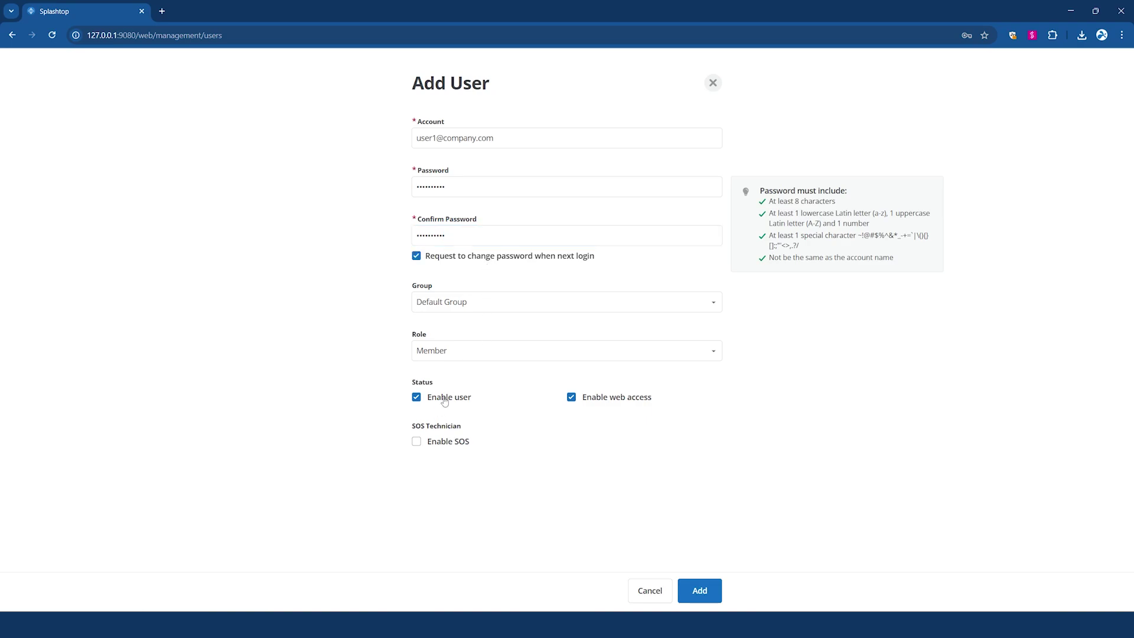
left_click(700, 591)
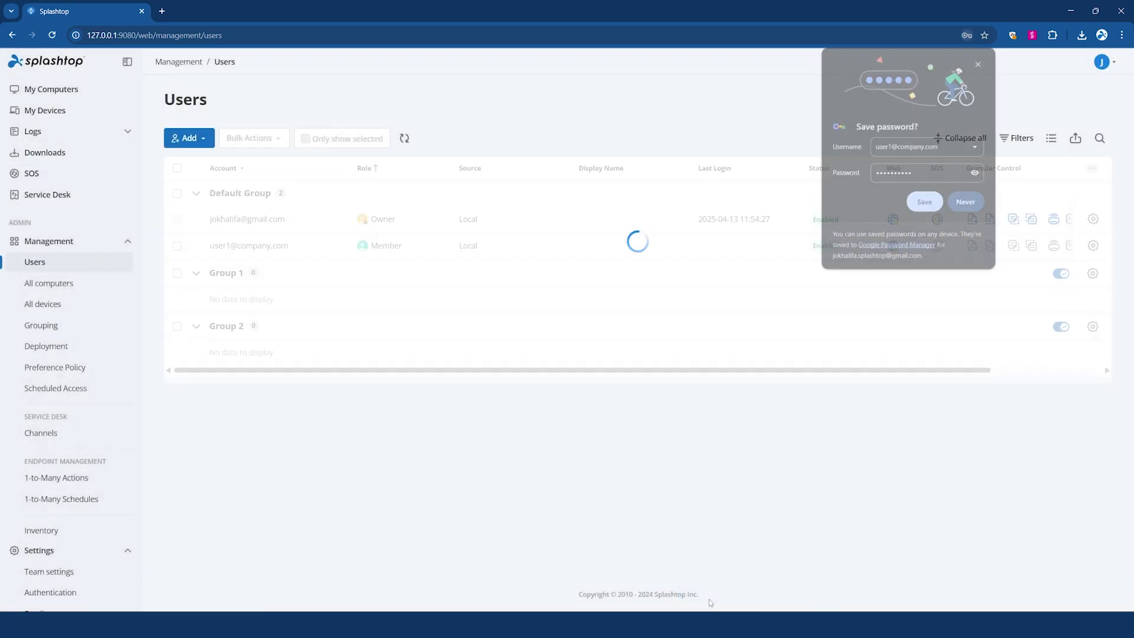
- Add a second local user in Group 2 with the same password and SOS enabled
left_click(188, 138)
left_click(195, 179)
triple_click(464, 137)
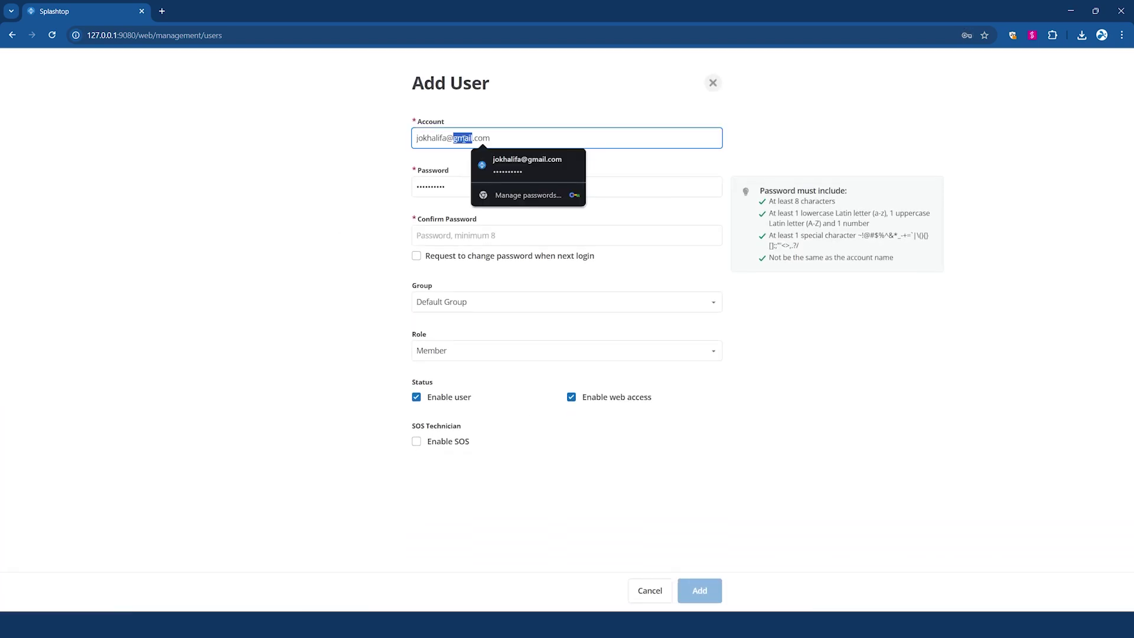
type("user2@company.com")
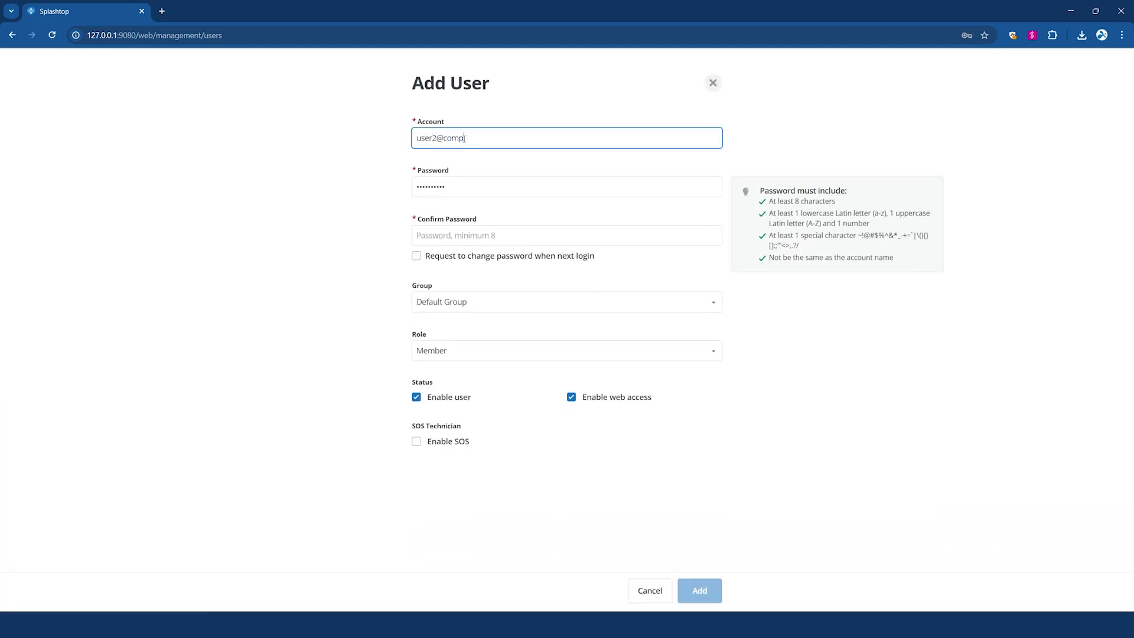
key("Tab")
left_click(471, 235)
key("ctrl+v")
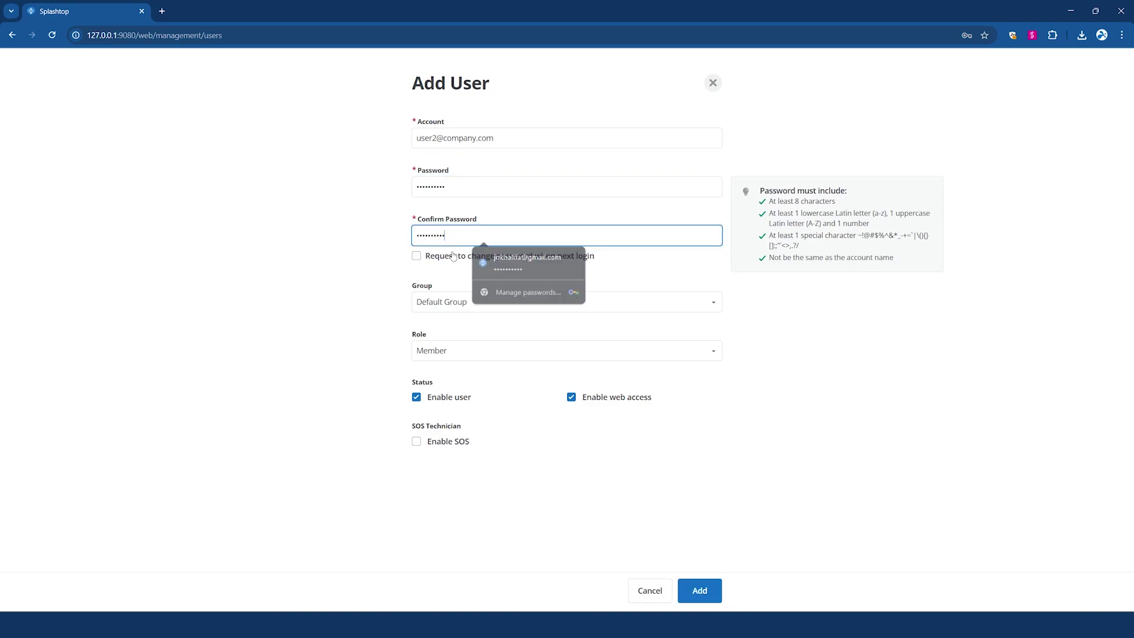
left_click(429, 301)
left_click(462, 404)
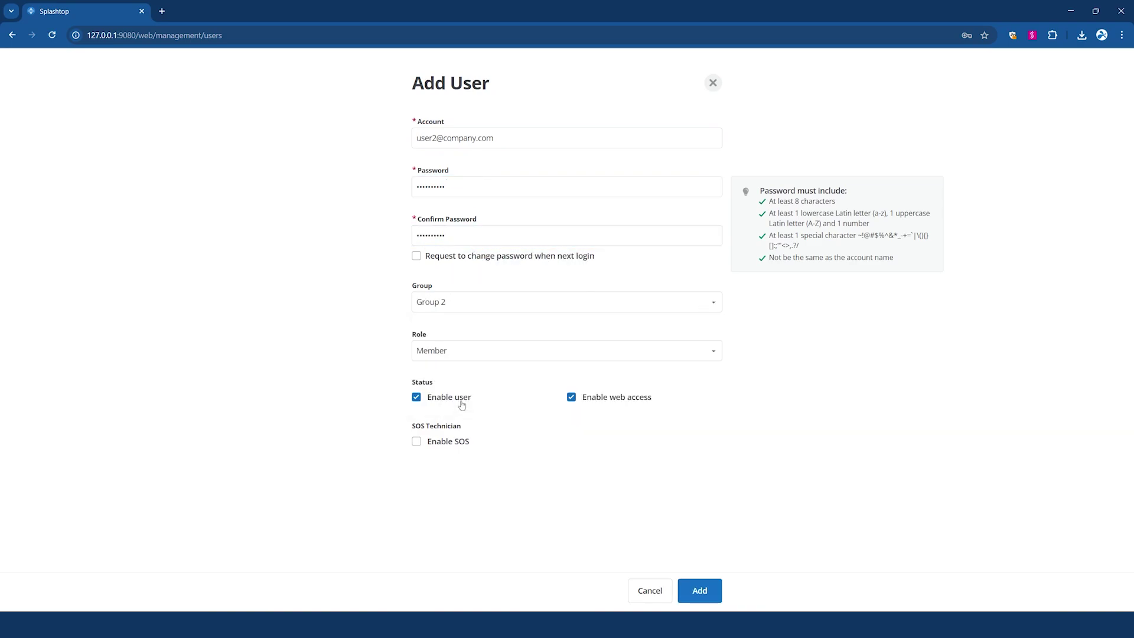
left_click(464, 442)
left_click(701, 590)
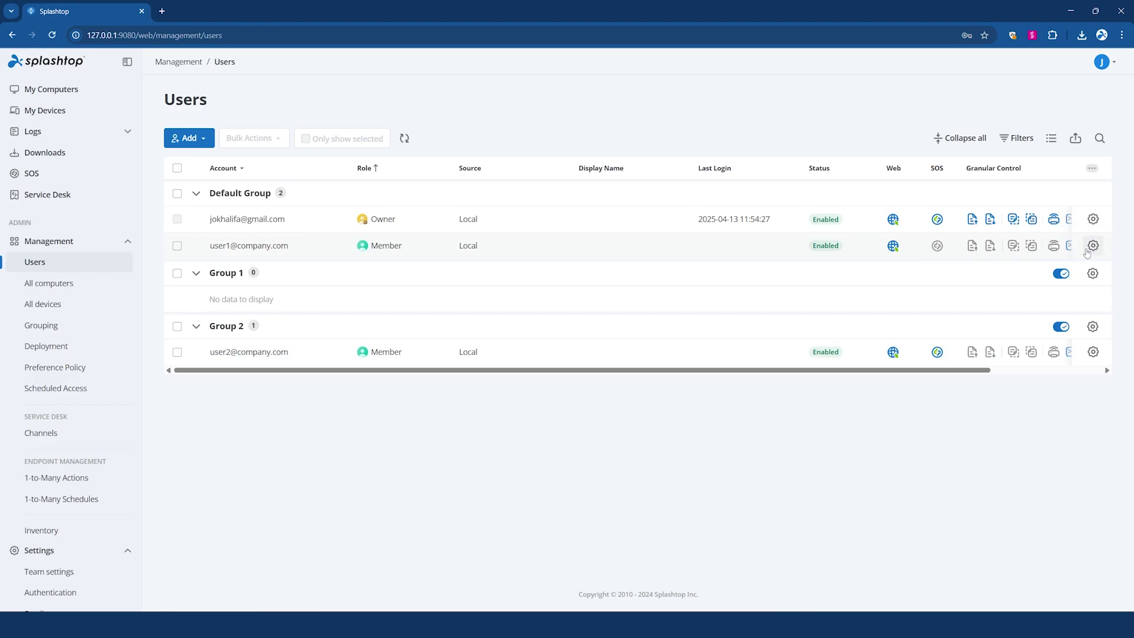
- Assign the remaining Default Group member to Group 1, then view the Grouping overview
left_click(1087, 251)
left_click(1033, 255)
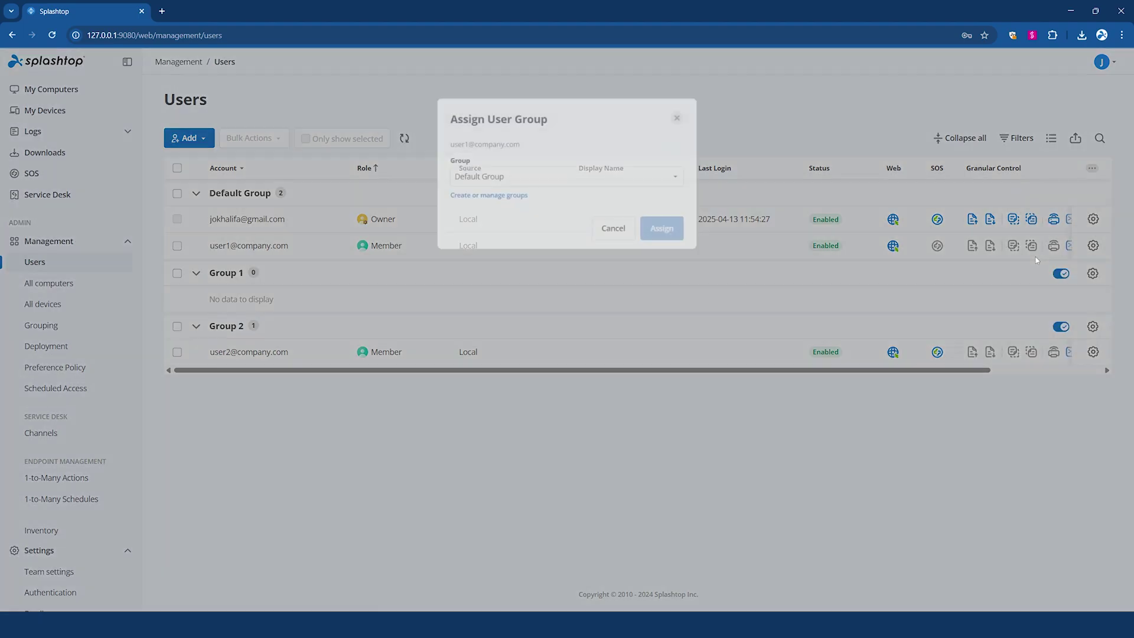
left_click(569, 174)
left_click(587, 249)
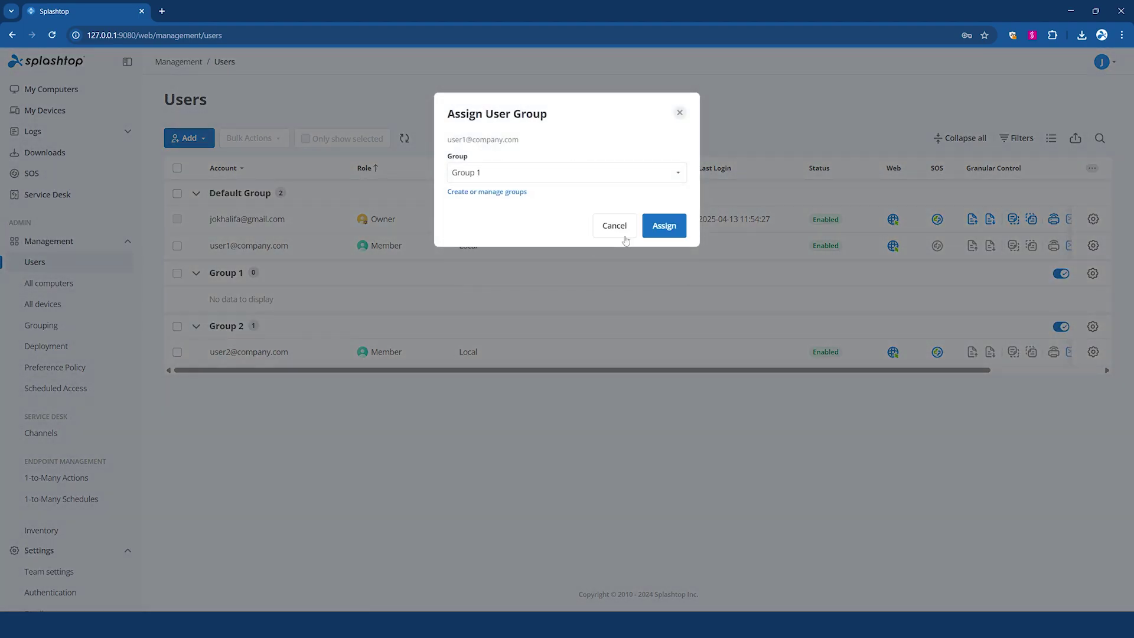
left_click(672, 229)
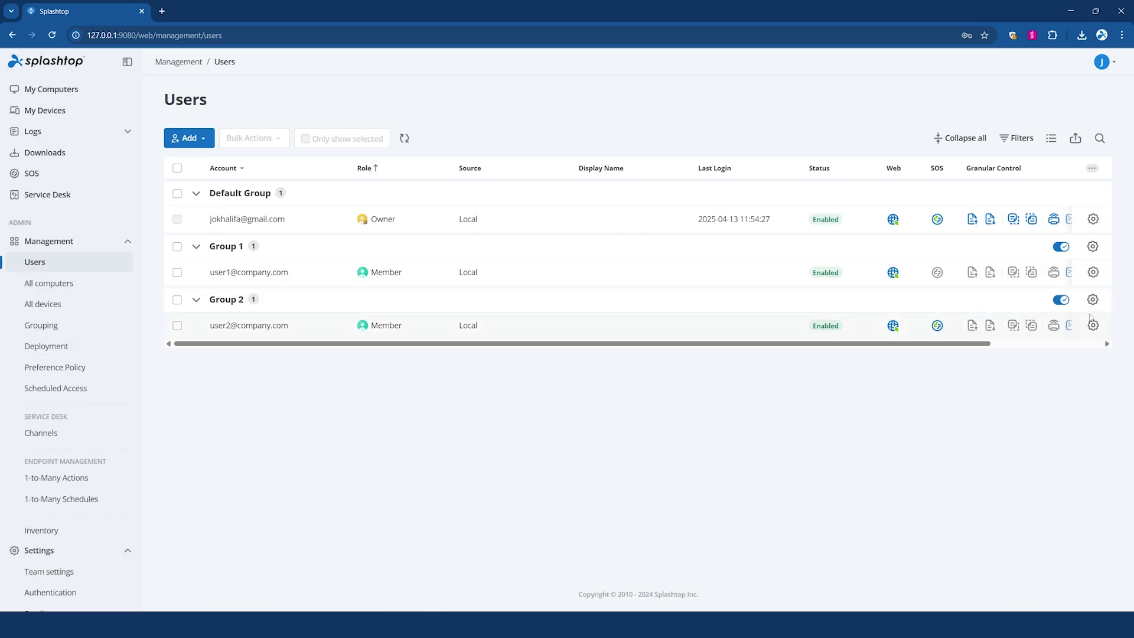
left_click(37, 326)
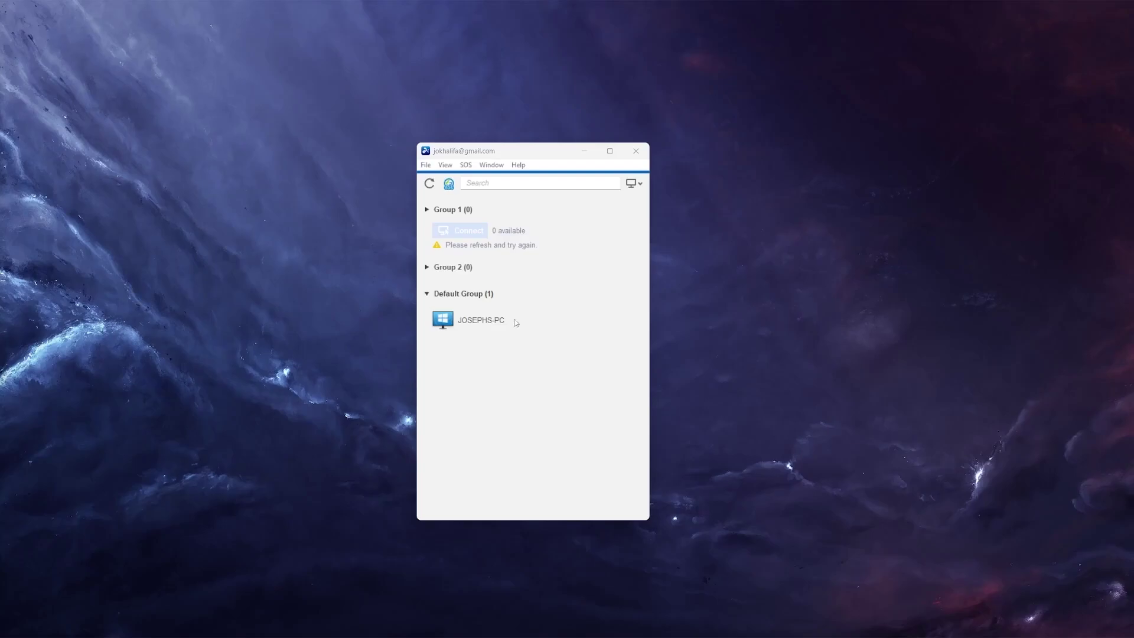
- Point to the Windows PC listed under Default Group in the computer list
mouse_move(515, 319)
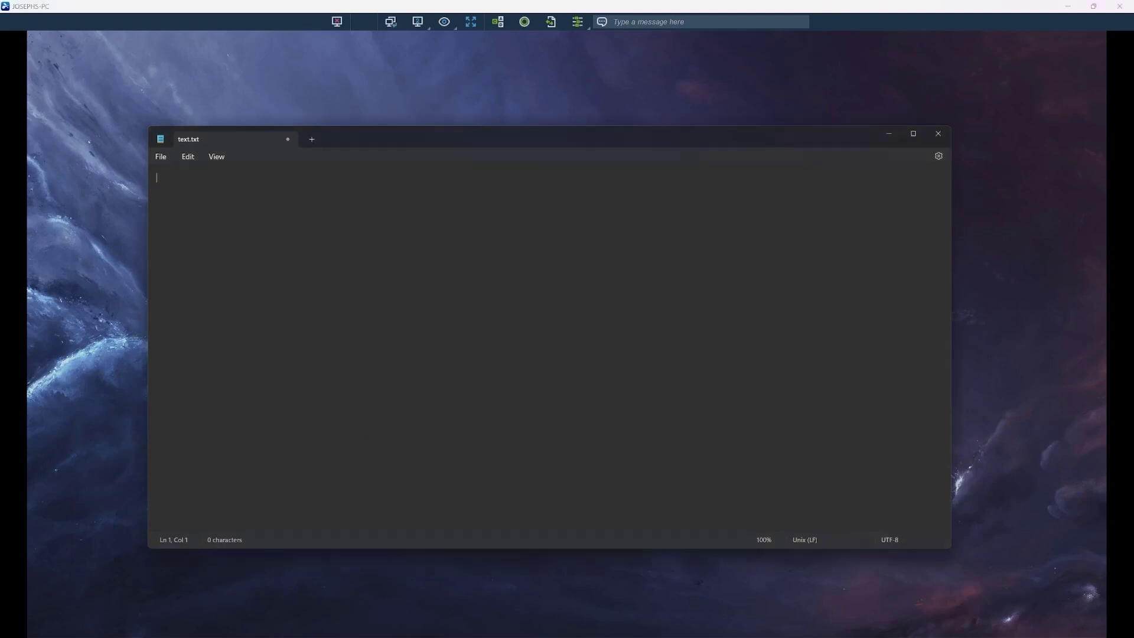
- Nudge the remote text.txt window and browse the monitor, view and session tools menus
mouse_move(751, 140)
left_mouse_down()
mouse_move(800, 134)
mouse_move(760, 137)
mouse_move(770, 147)
left_mouse_up()
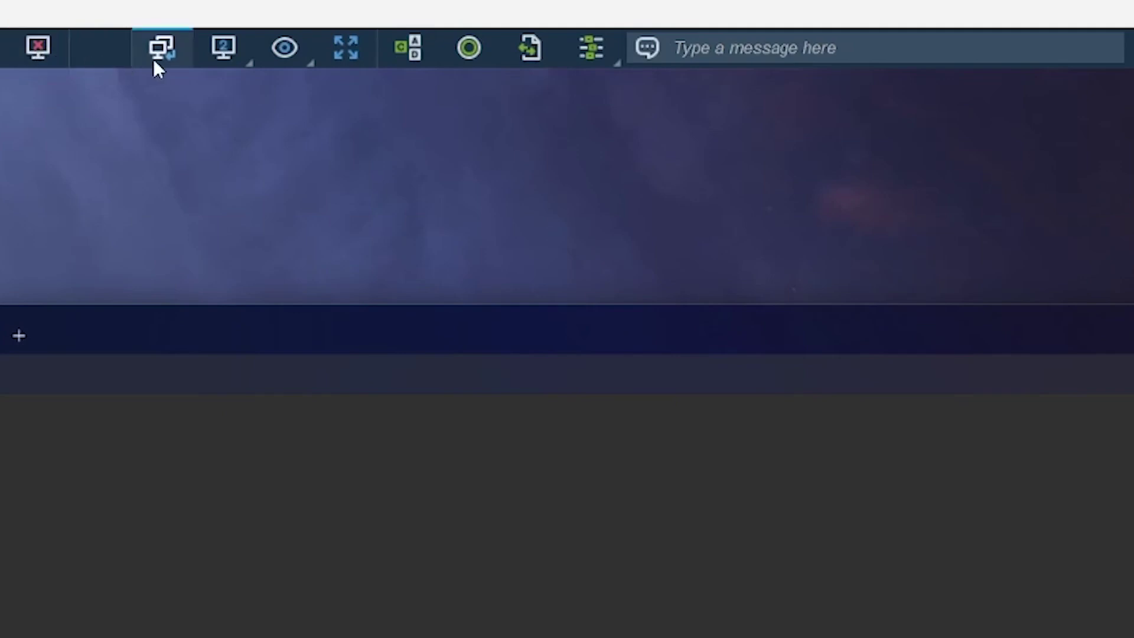
left_click(240, 53)
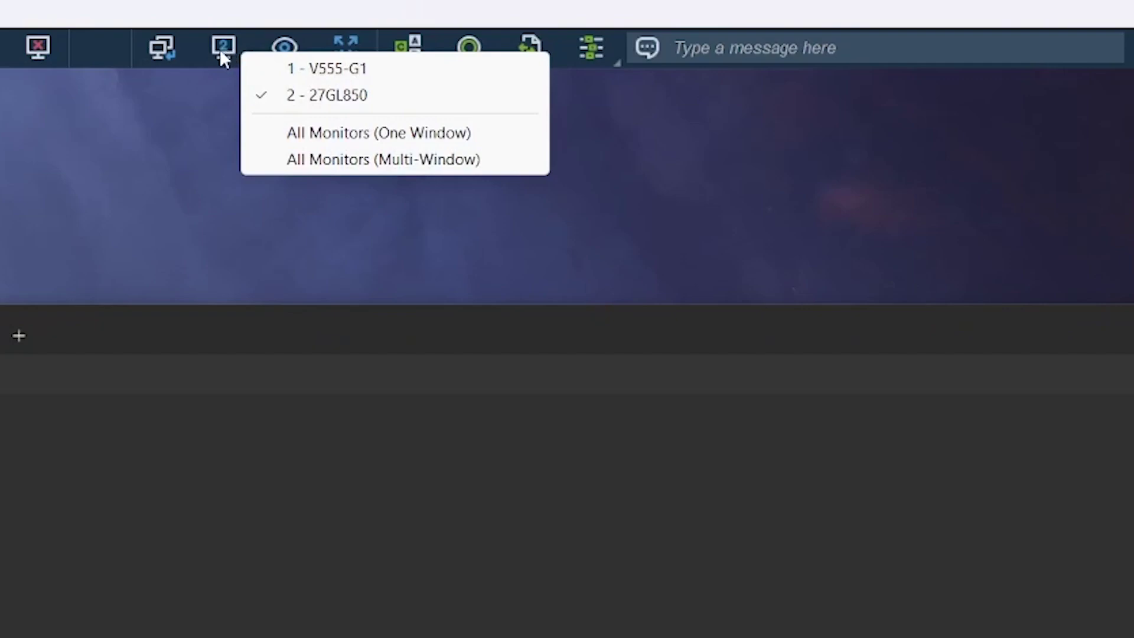
left_click(286, 45)
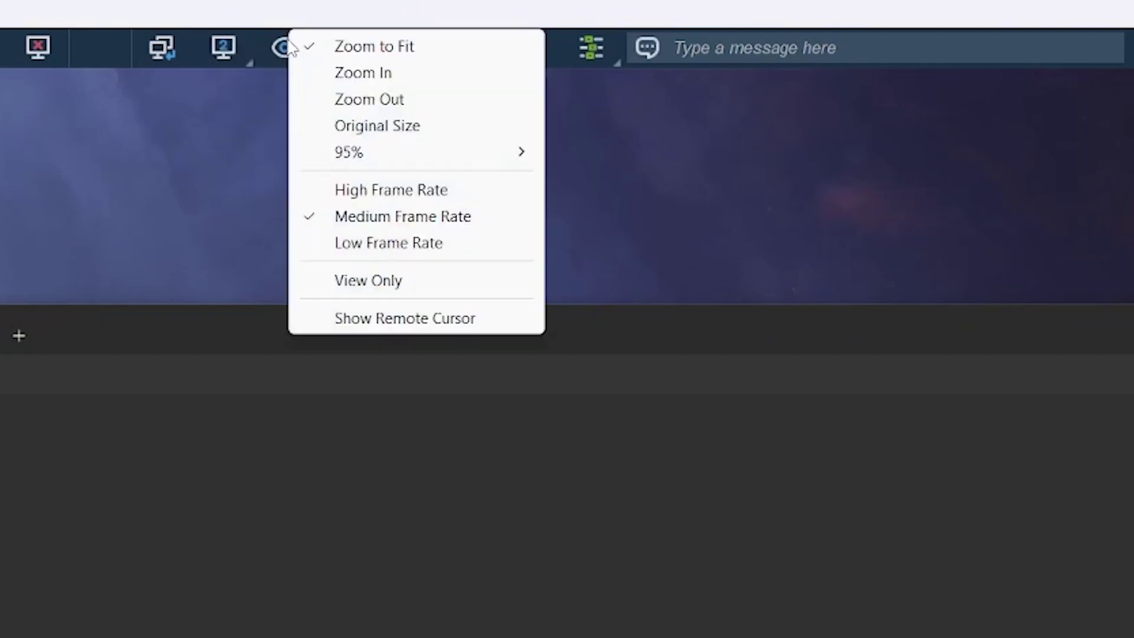
left_click(289, 12)
left_click(614, 58)
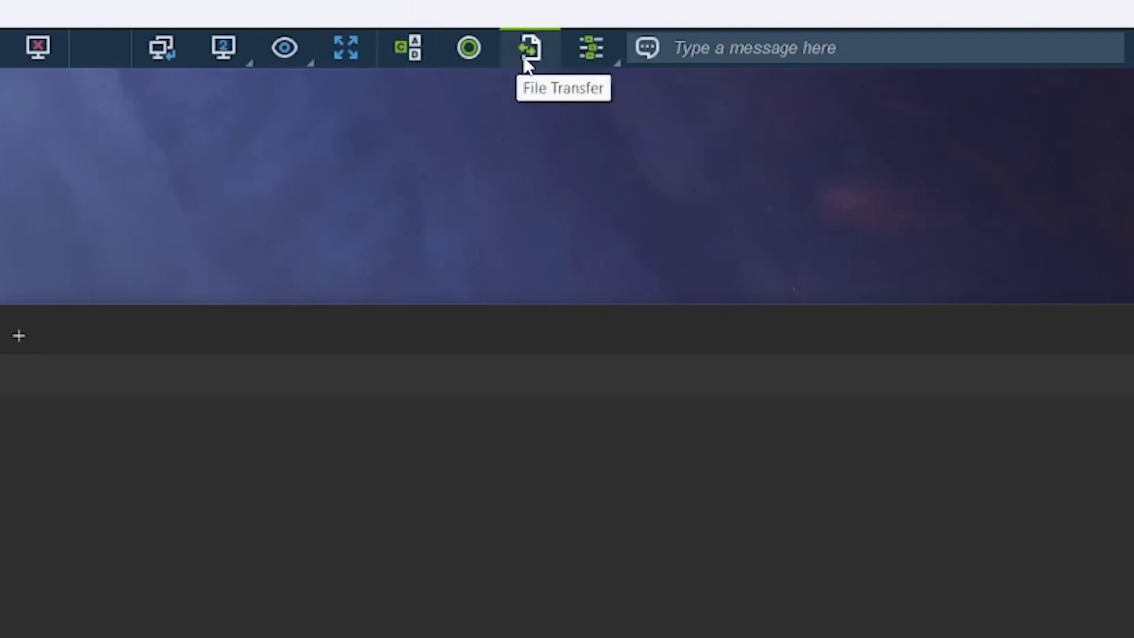
left_click(596, 51)
left_click(597, 52)
- Send the chat message 'Hello!' to the remote side and close the chat
left_click(755, 45)
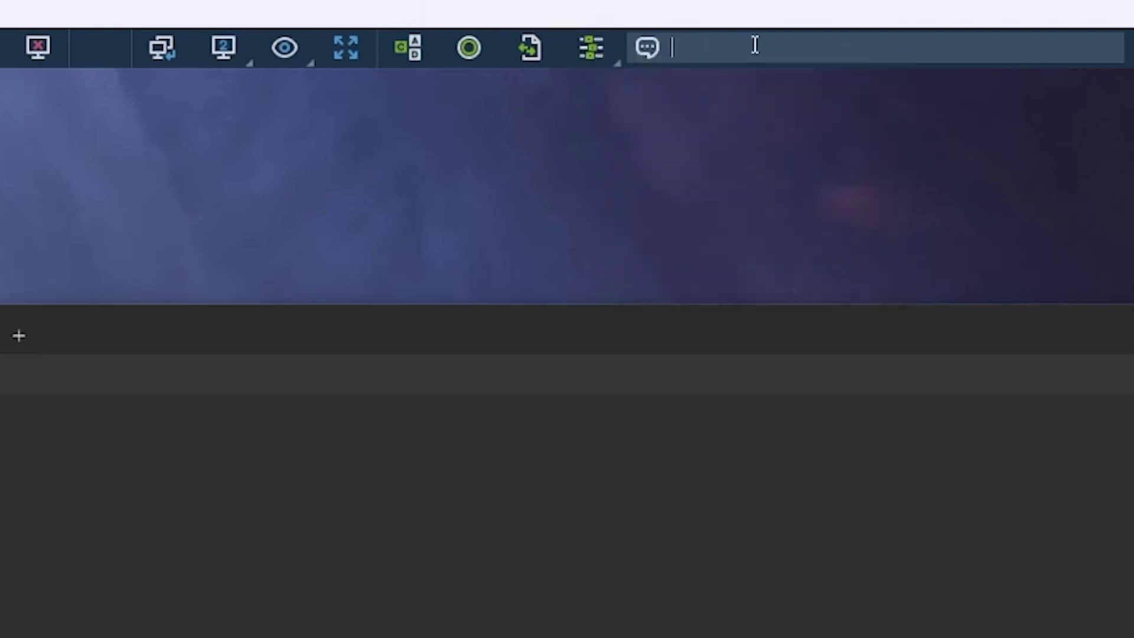
type("Hello!")
key("Return")
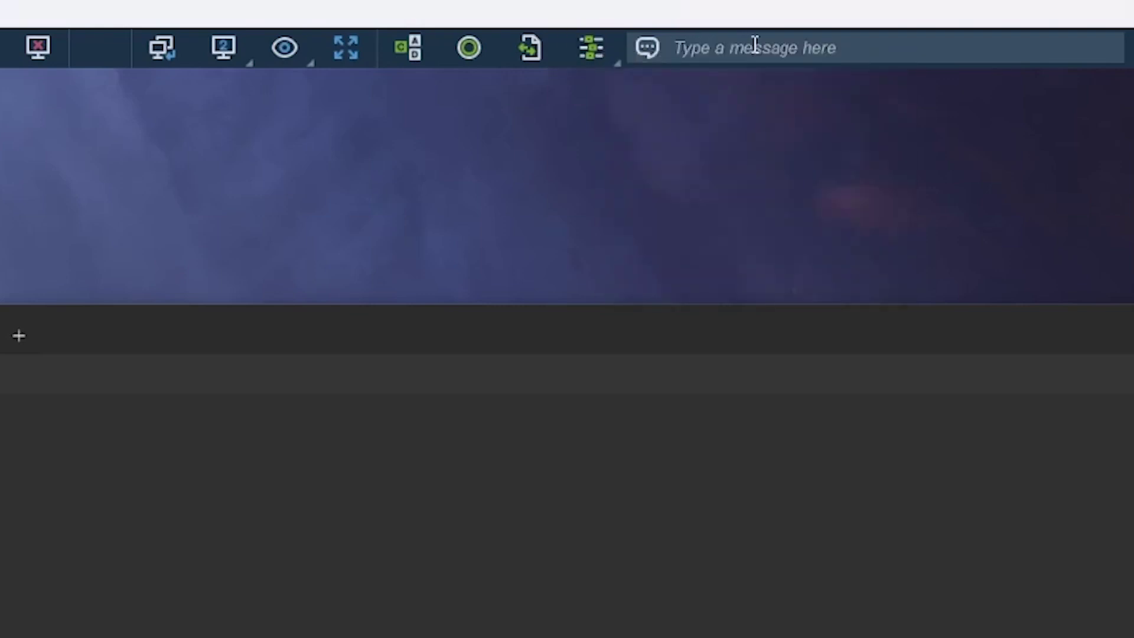
left_click(789, 369)
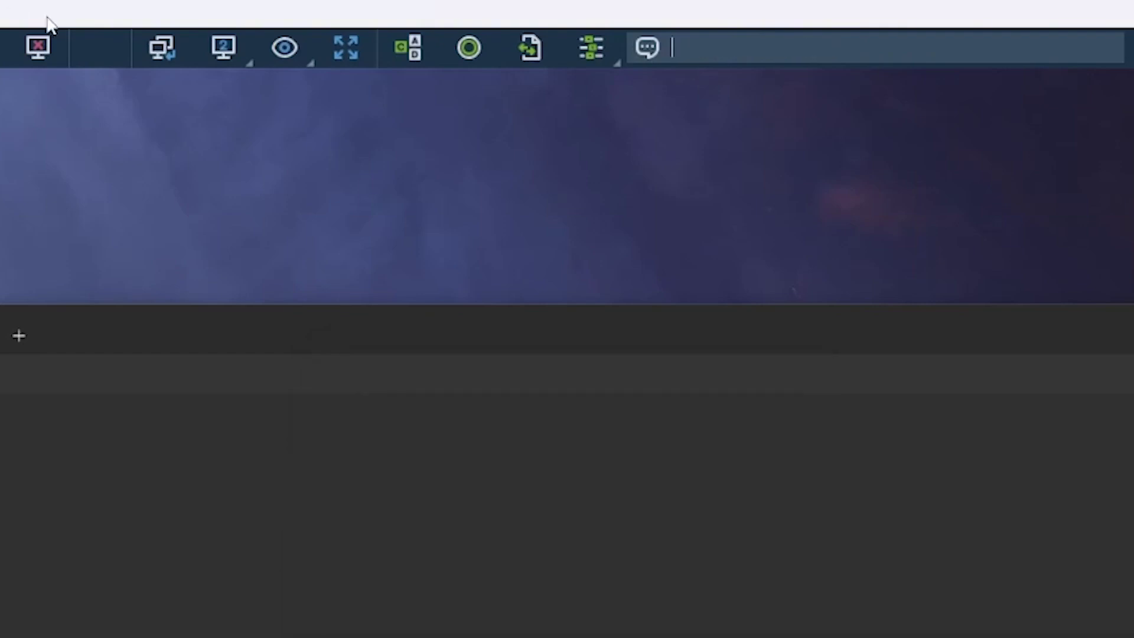
- Review the viewing options and extra session tools menus once more
left_click(275, 49)
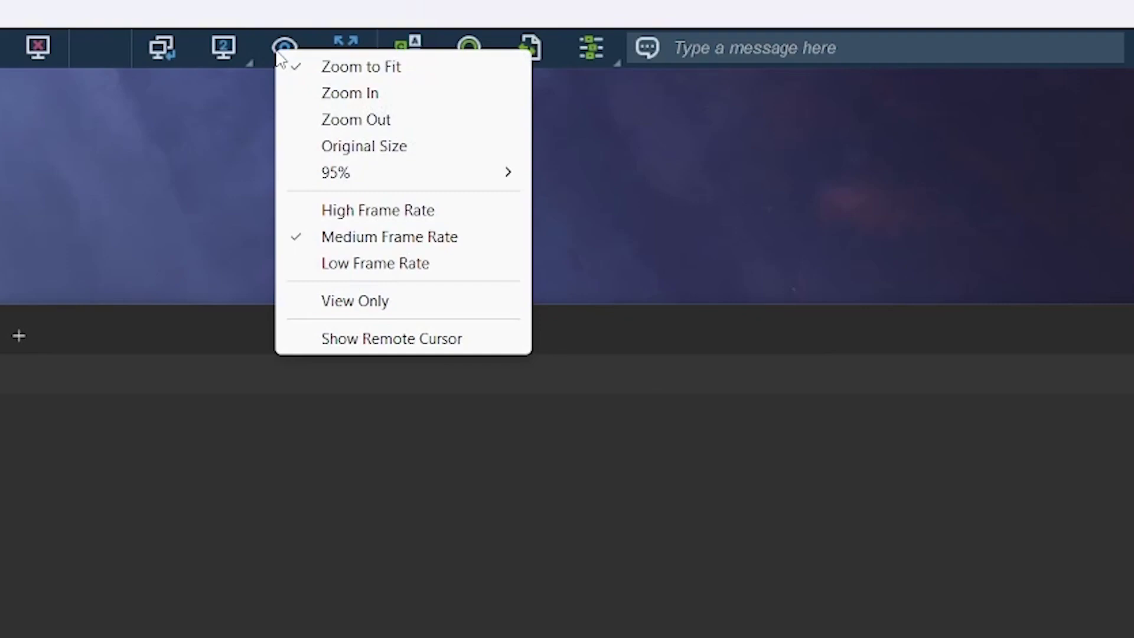
left_click(600, 30)
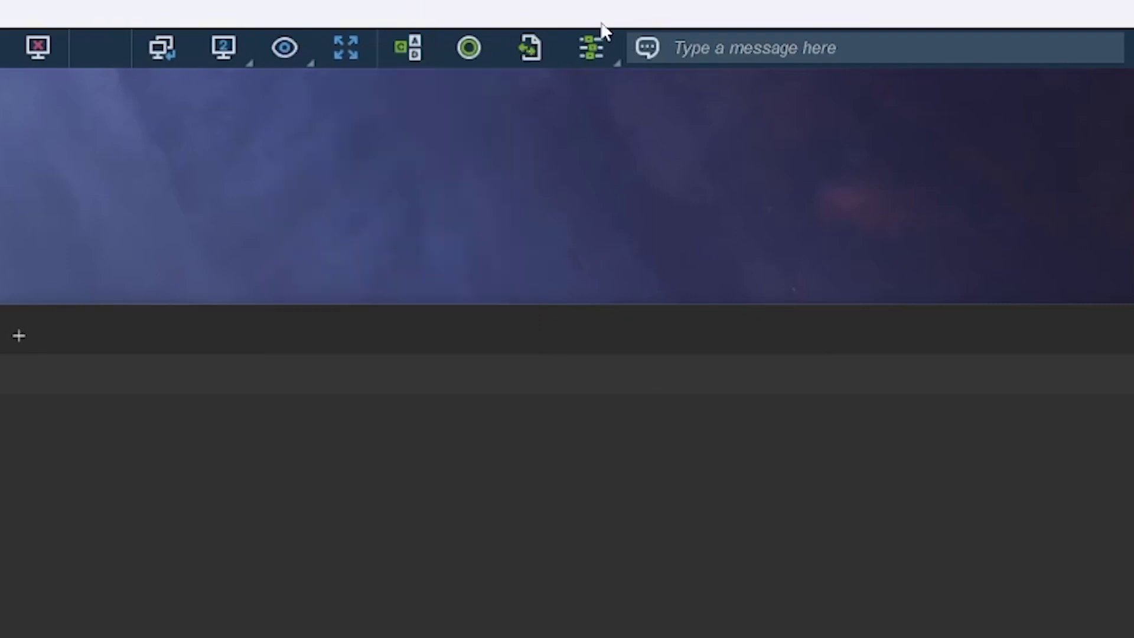
left_click(587, 52)
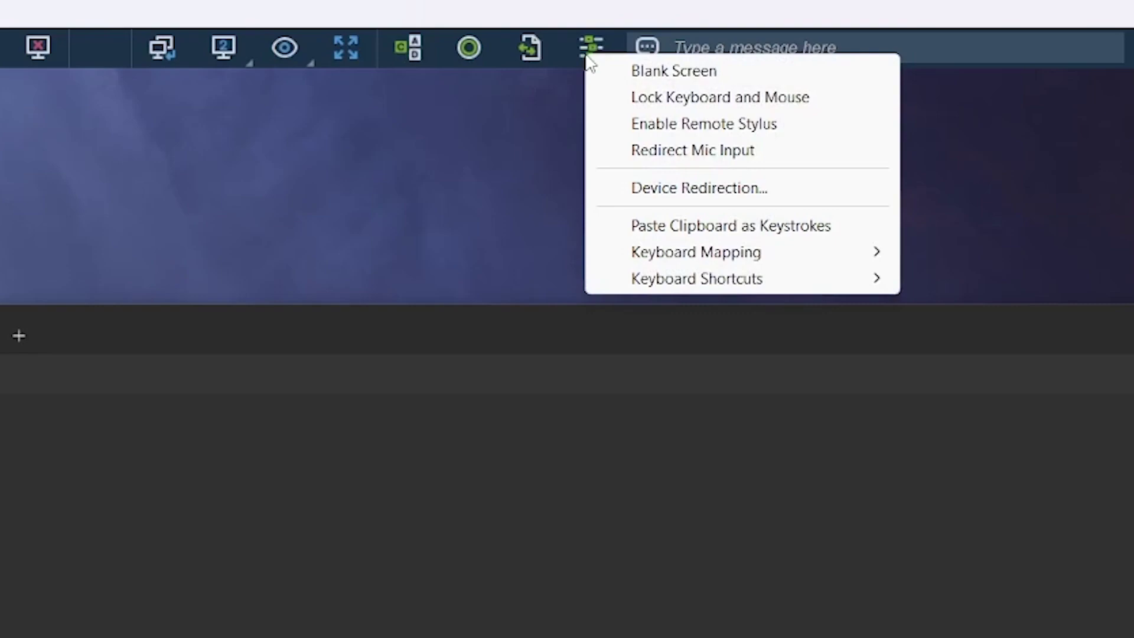
left_click(591, 24)
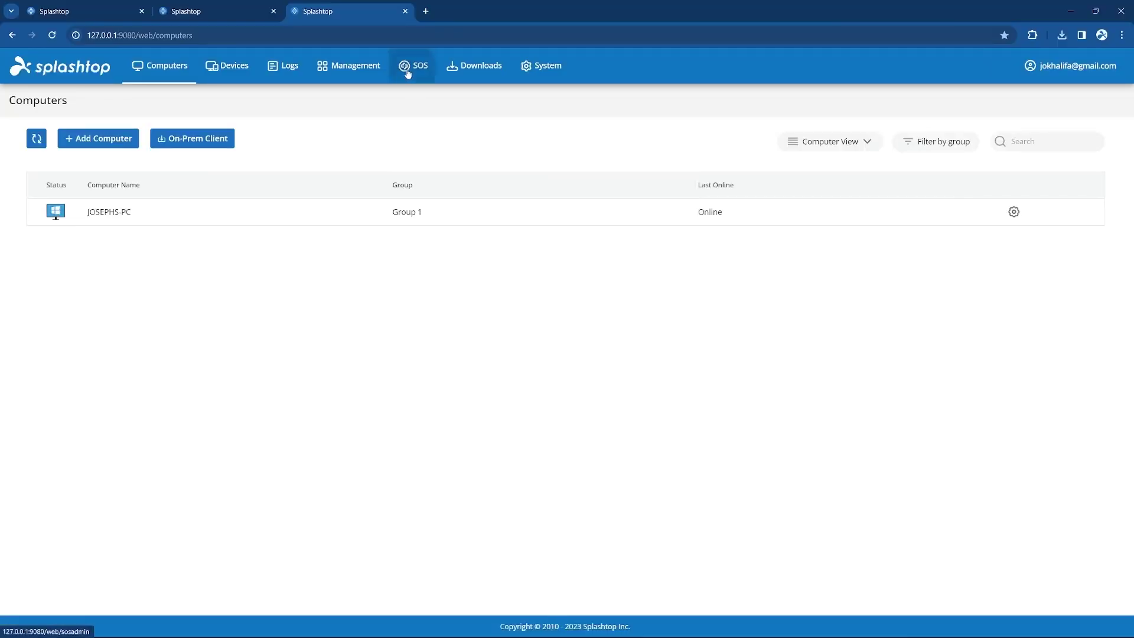
- Open the SOS admin page and its /sos download link in a new tab
left_click(410, 68)
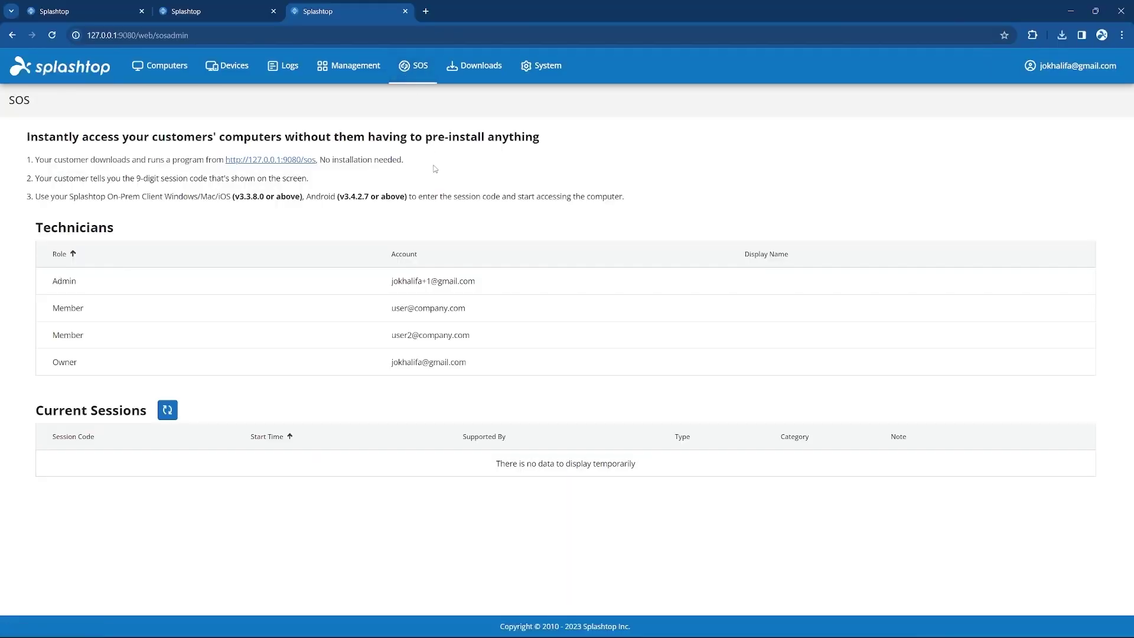
left_click(300, 161)
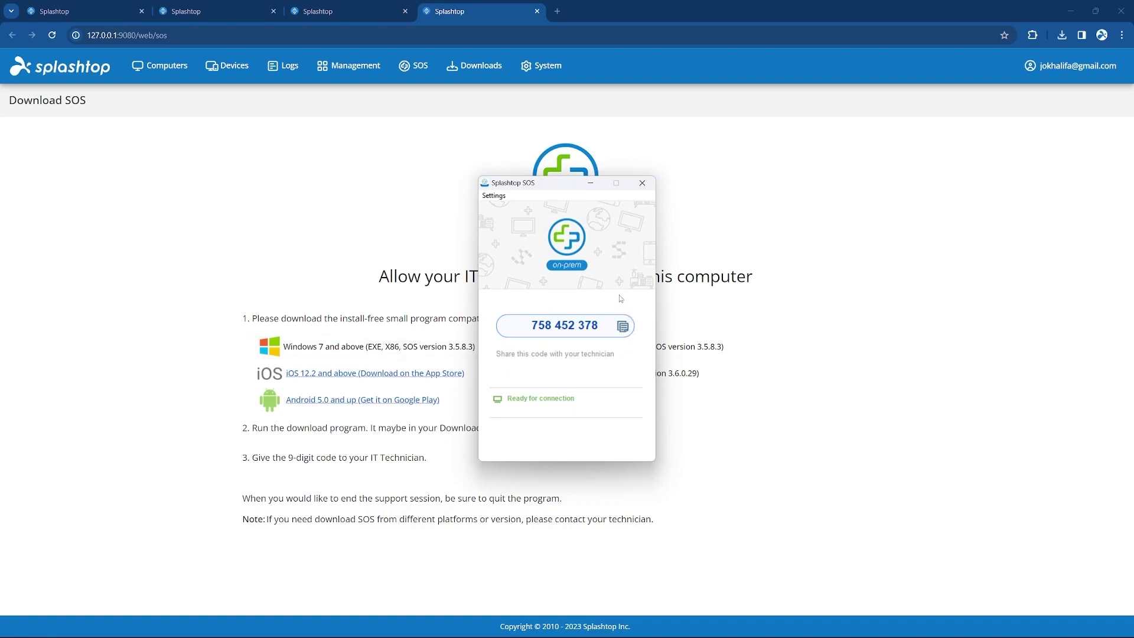
- Show the SOS app's Gateway Address setting, 127.0.0.1, from its Settings menu
left_click(500, 197)
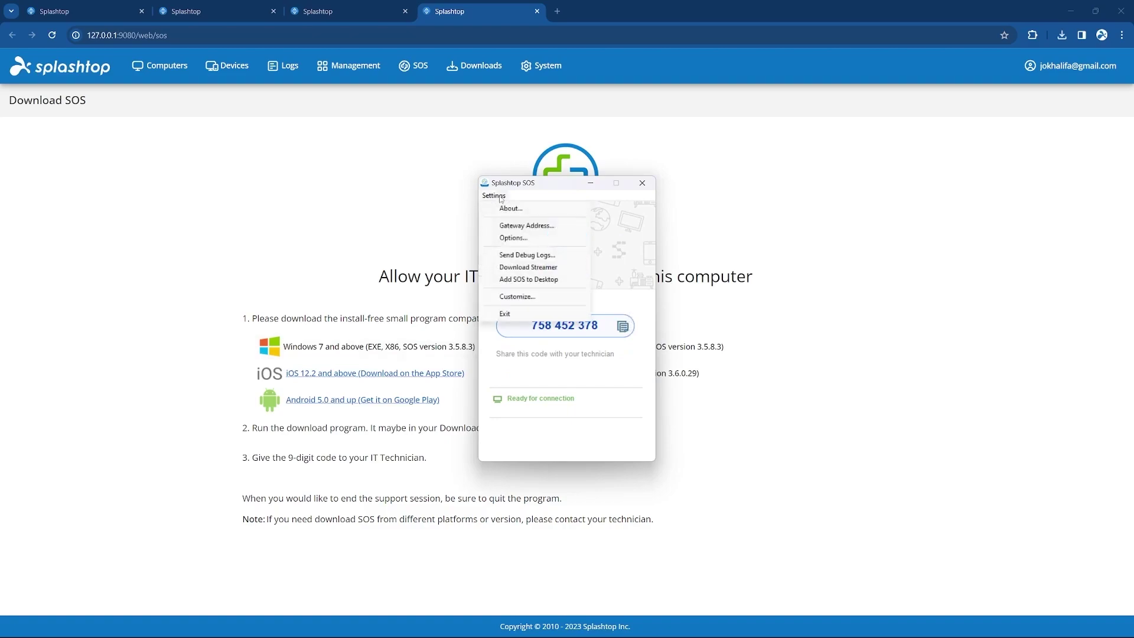
left_click(489, 228)
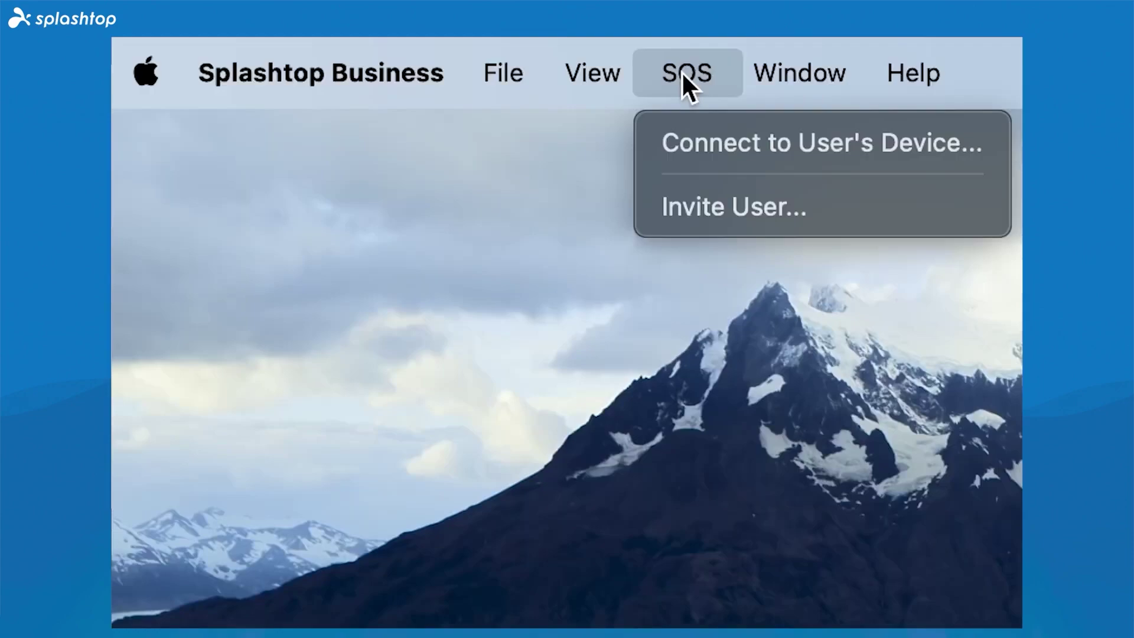
- Connect to the user's device with the pasted 9-digit code, as admin with technician-entered credentials
left_click(670, 149)
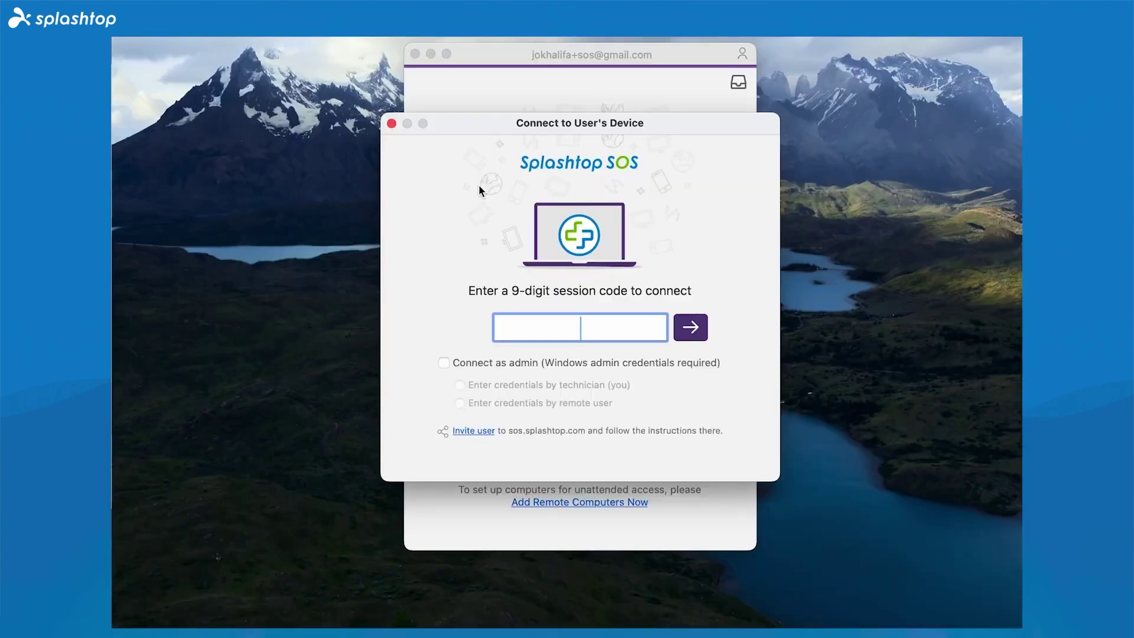
type("212673450")
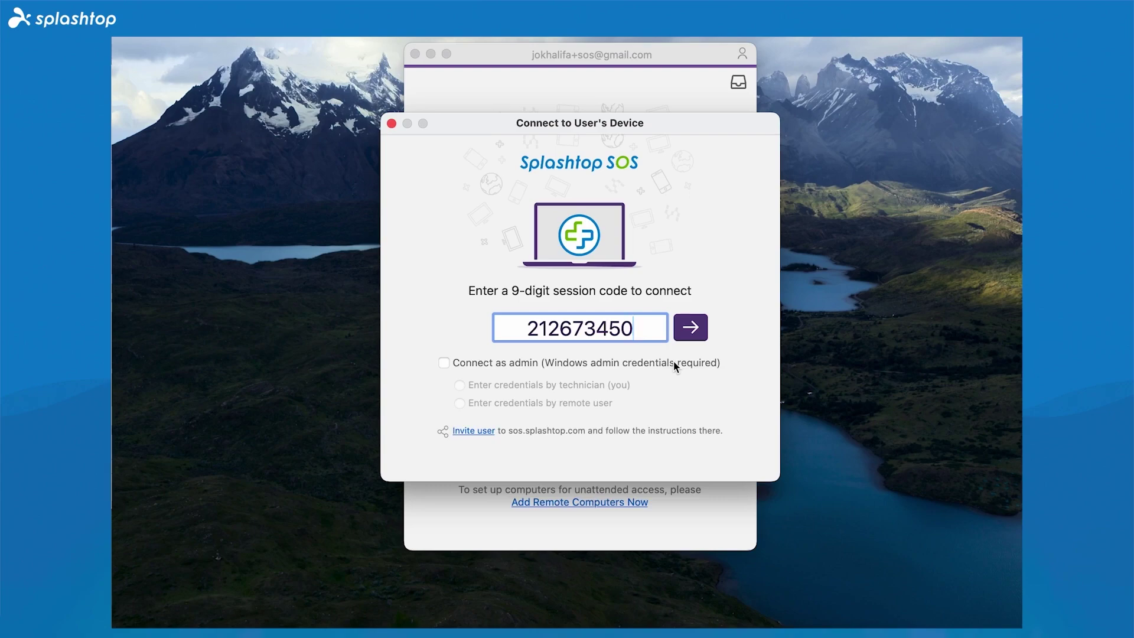
left_click(674, 363)
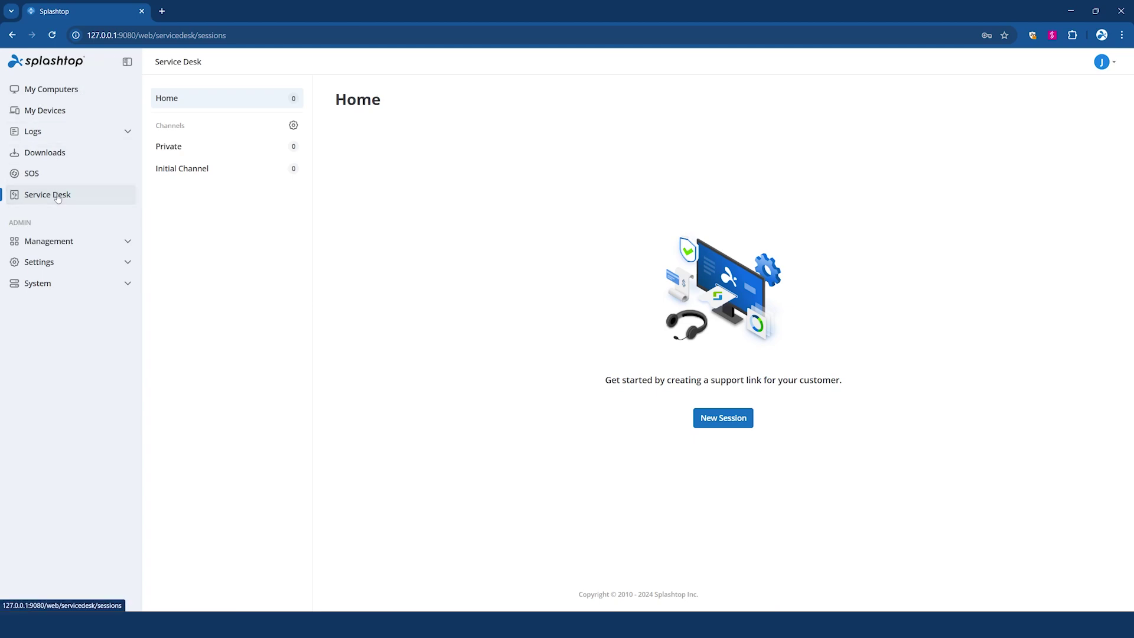
- Launch the Splashtop Service Desk app via an 'on prem' search and centre its window
key("super")
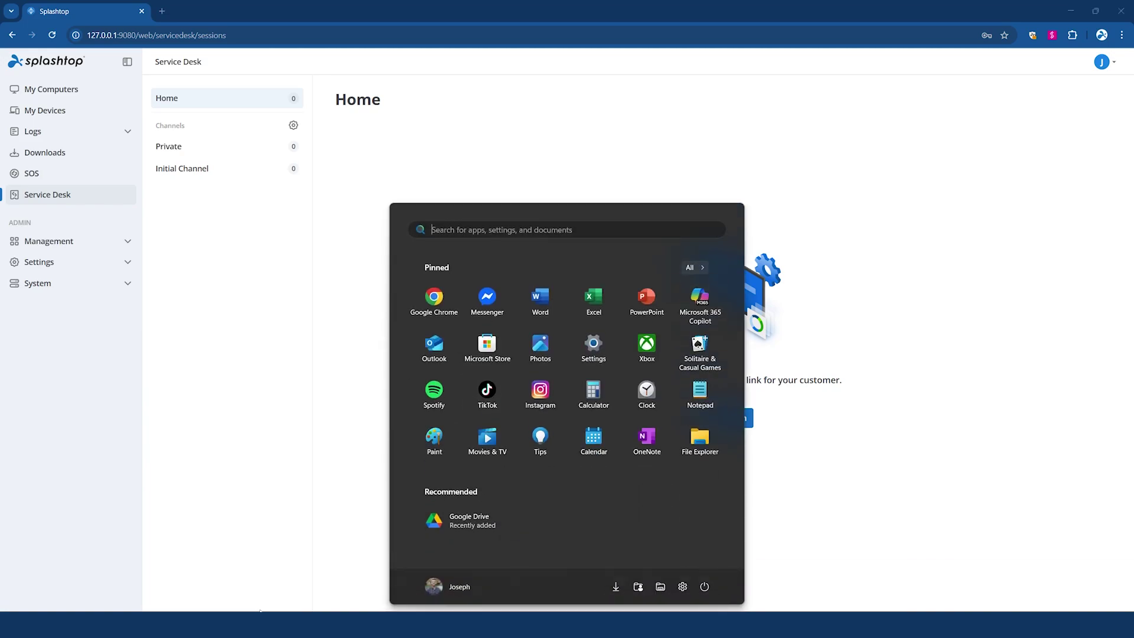
type("on prem")
key("Return")
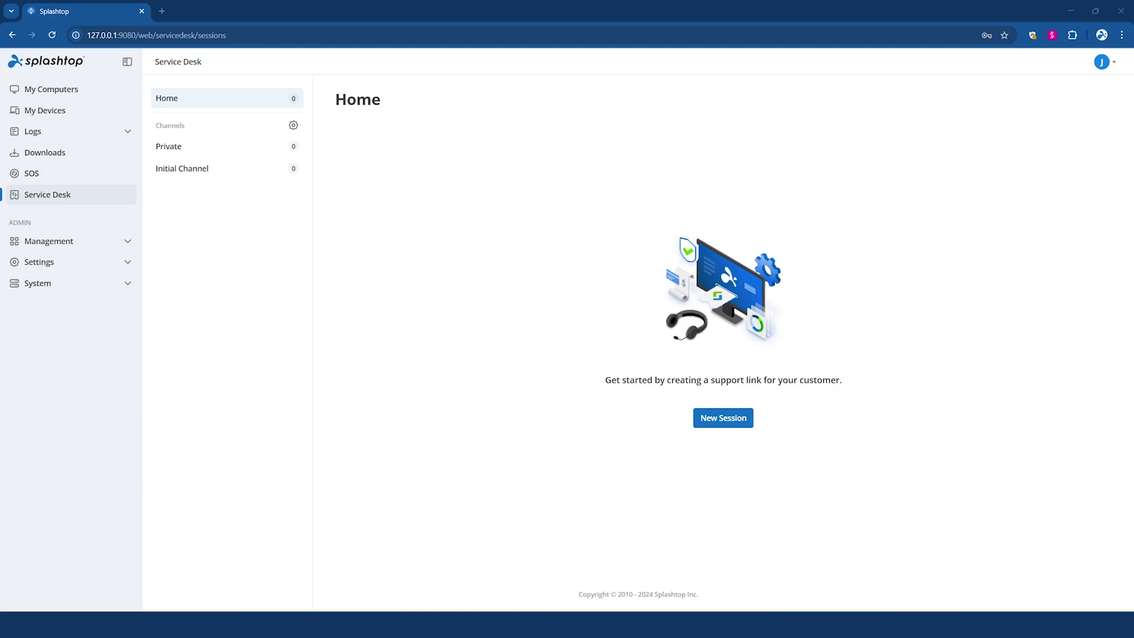
key("super")
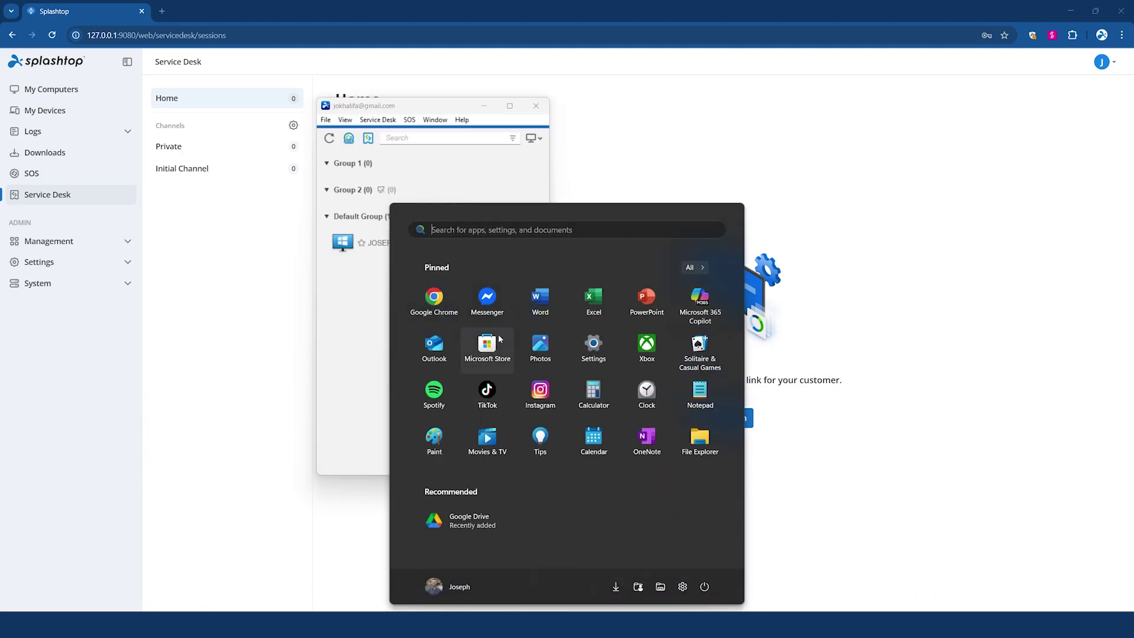
left_click(382, 177)
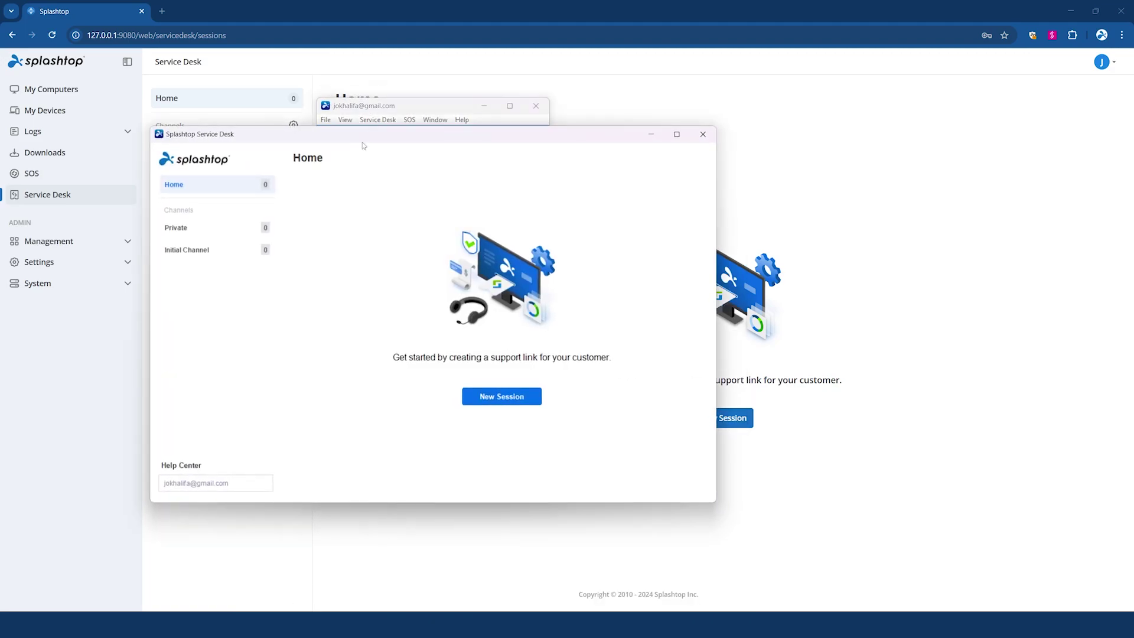
left_click_drag(458, 140, 593, 107)
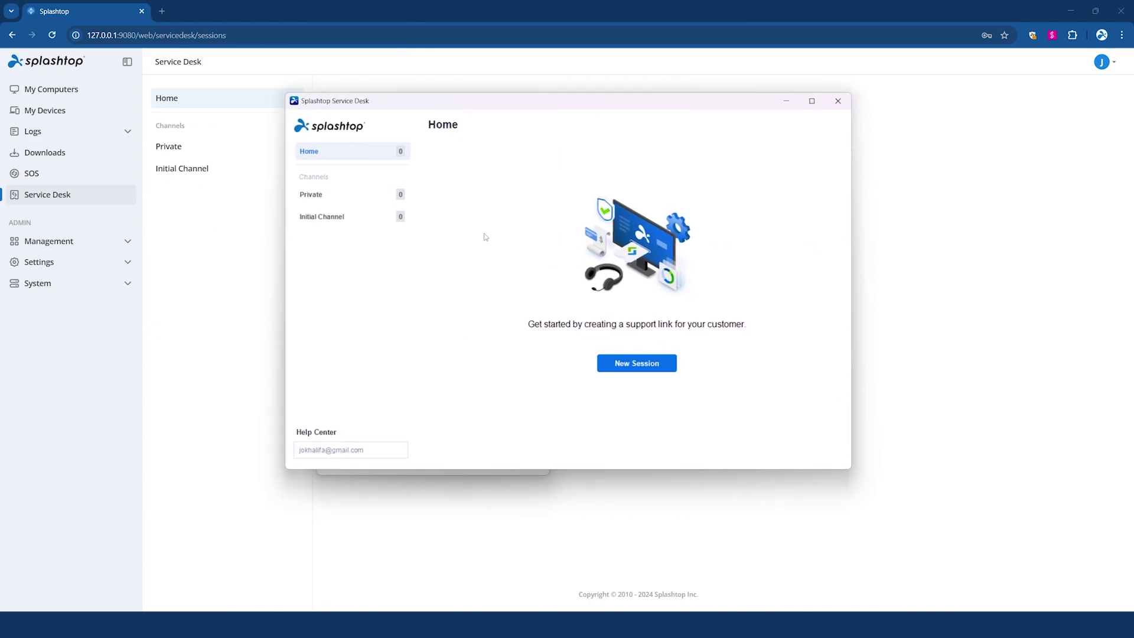
- View the Private and Initial Channel channels, then close Service Desk
left_click(352, 196)
left_click(348, 217)
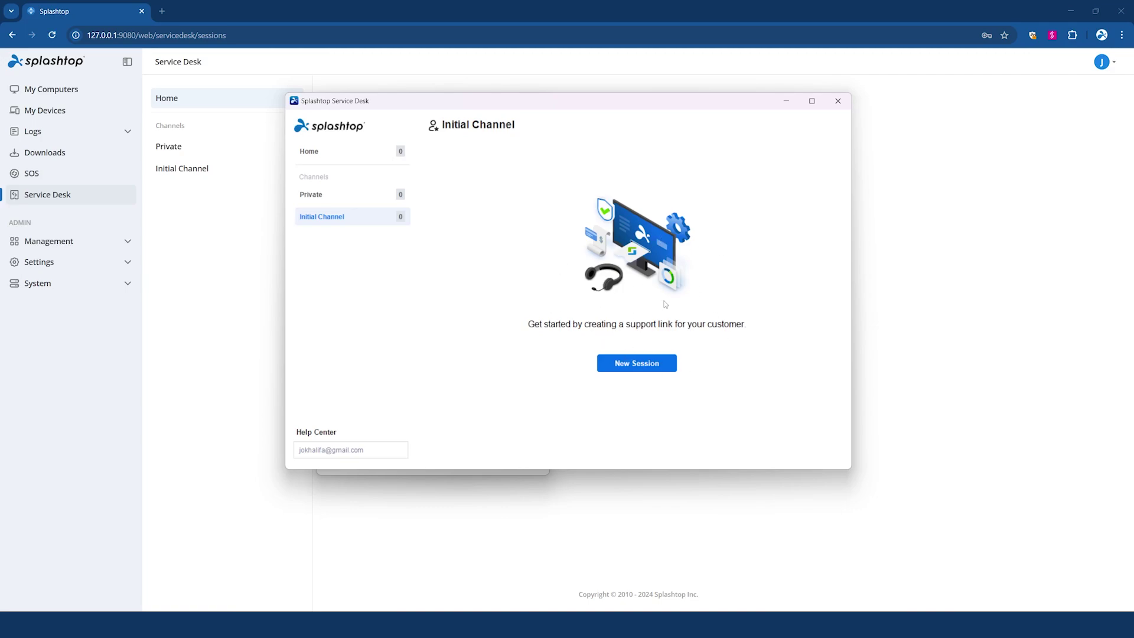
left_click(225, 223)
- Create a 'Windows support' channel assigned to Group 2
left_click(293, 125)
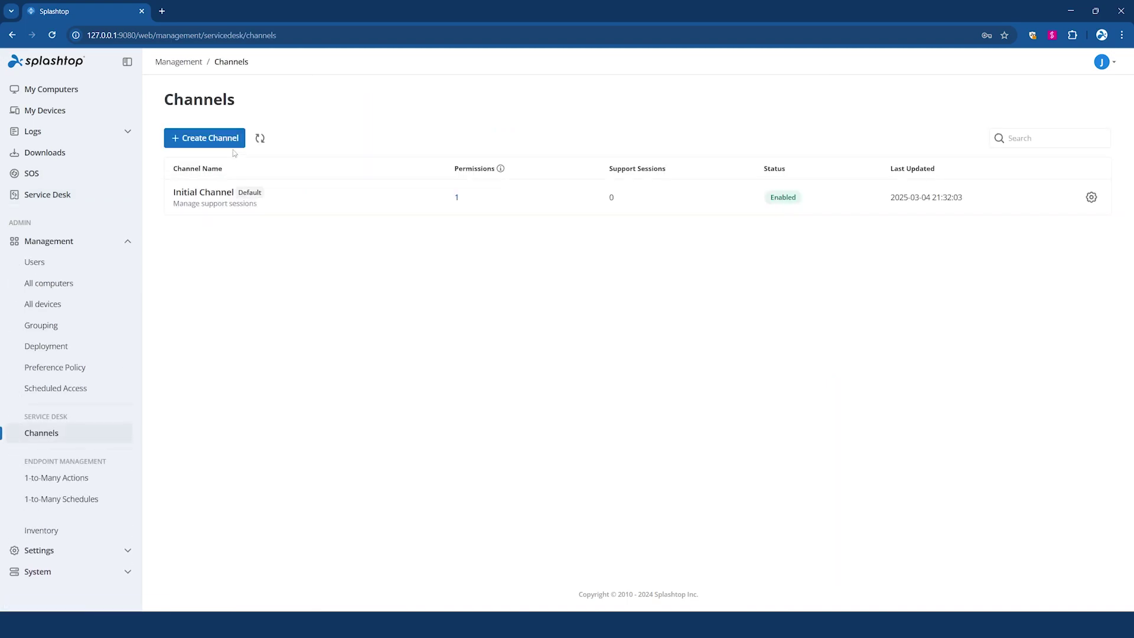
left_click(222, 142)
left_click(463, 180)
type("Wi")
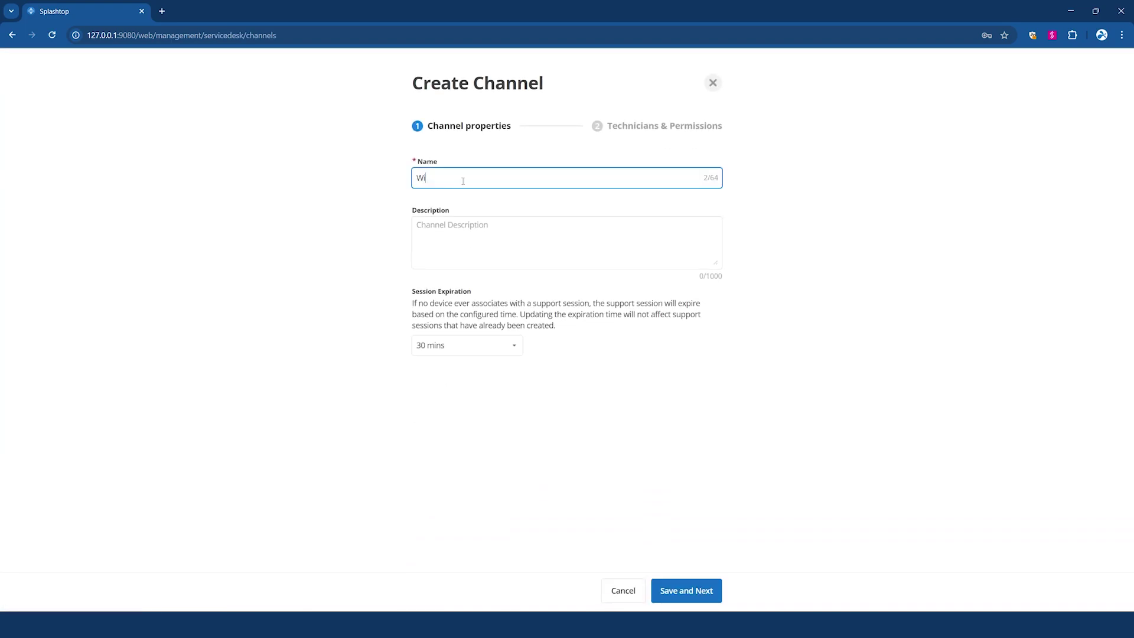
type("ndows support")
left_click(699, 592)
left_click(565, 421)
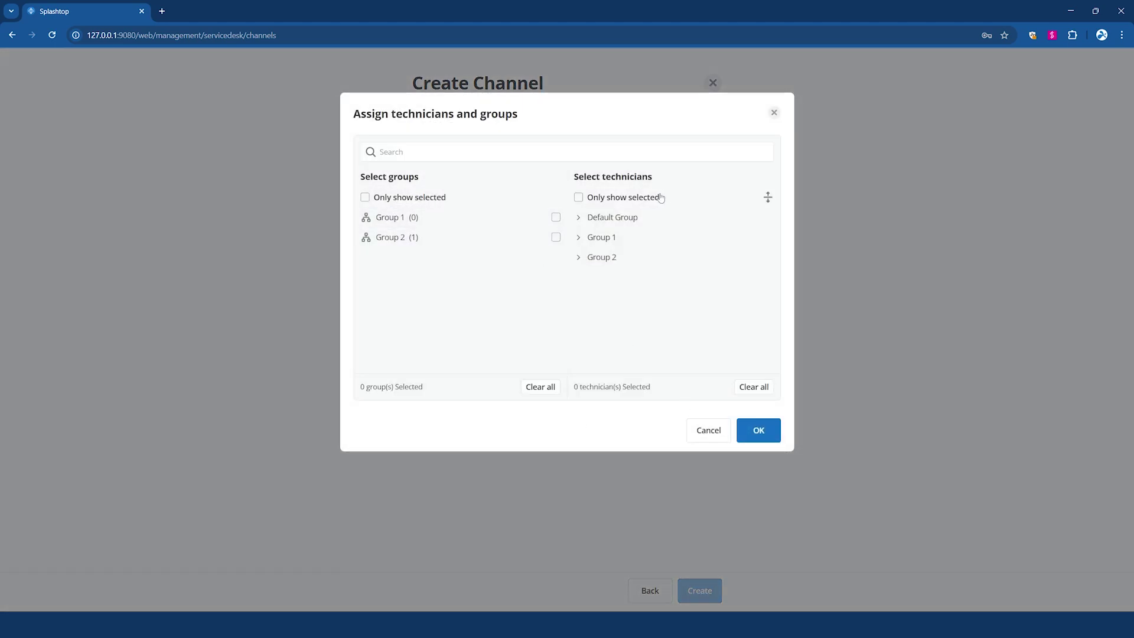
left_click(600, 199)
left_click(766, 437)
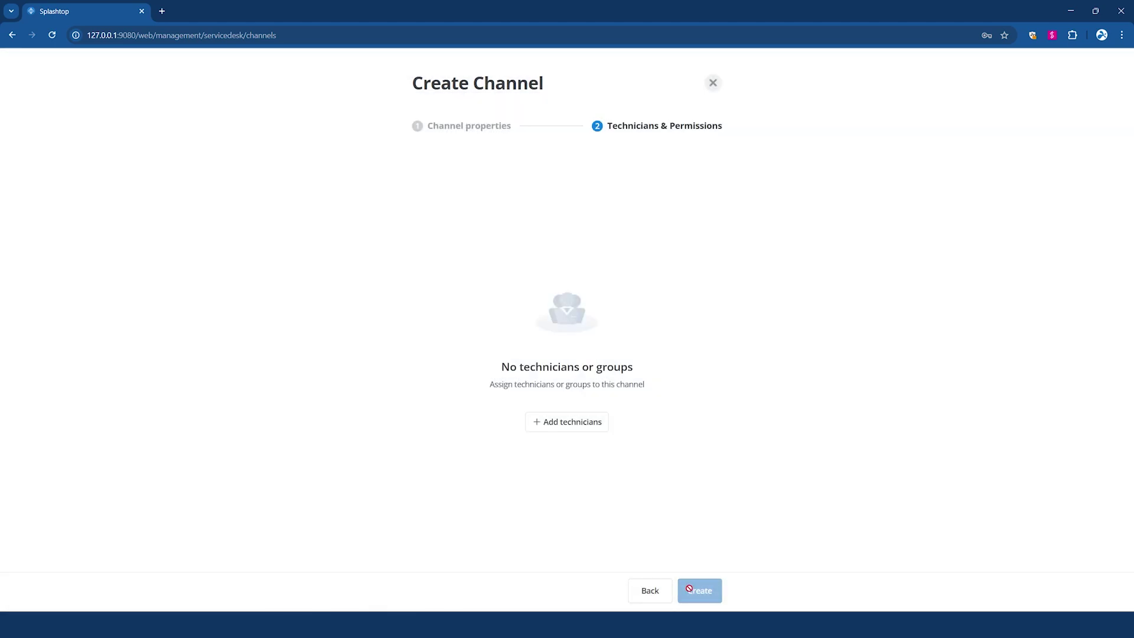
left_click(565, 421)
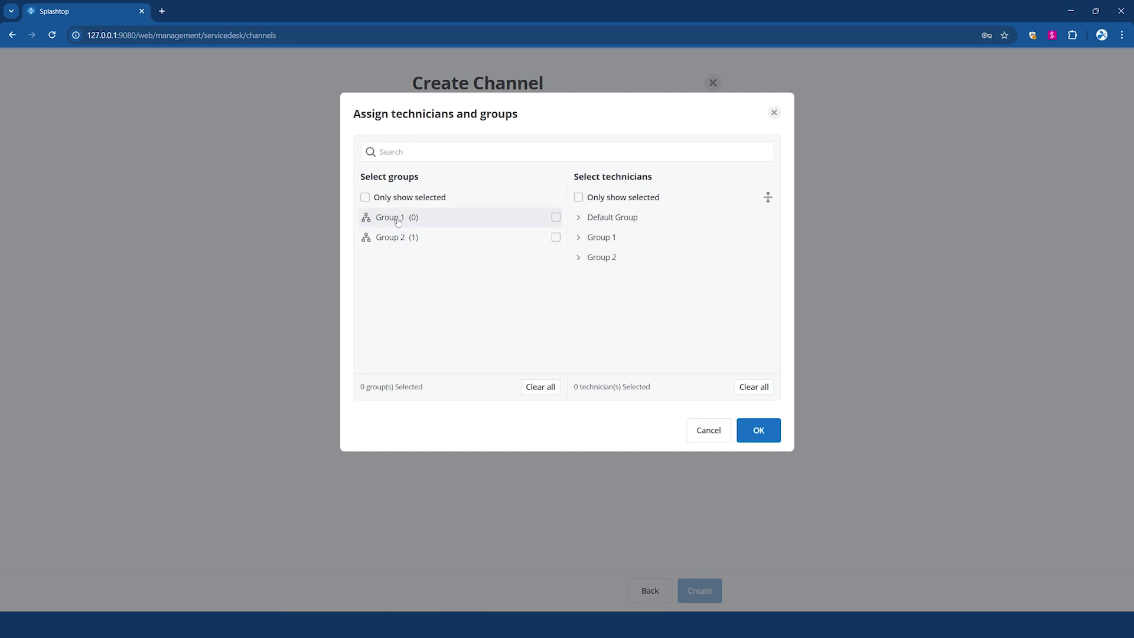
left_click(400, 243)
left_click(763, 432)
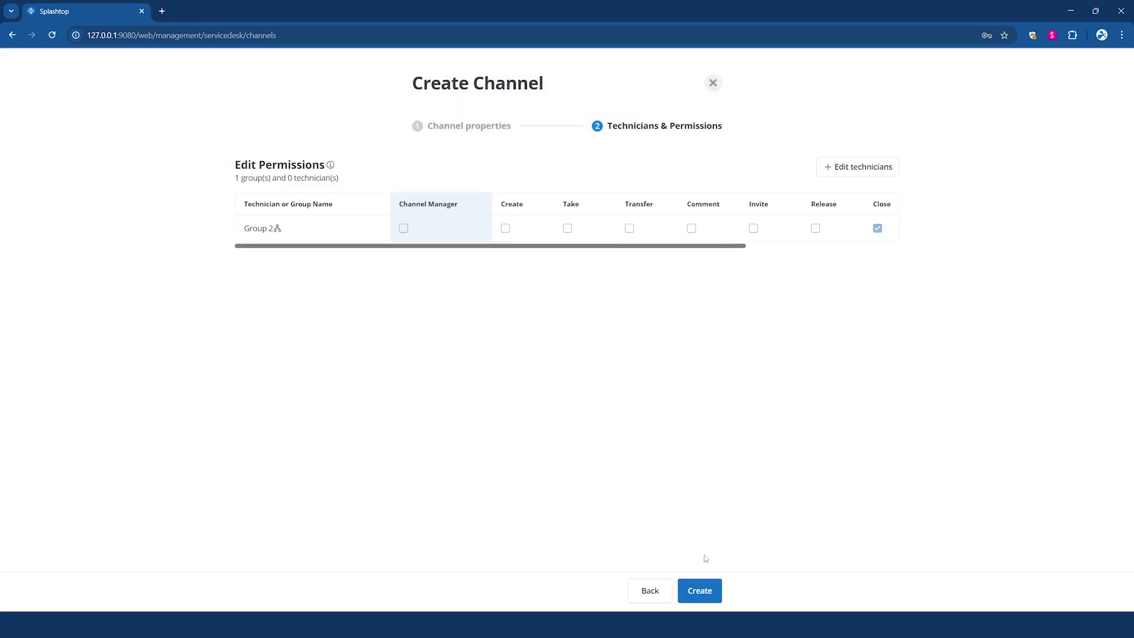
left_click(700, 591)
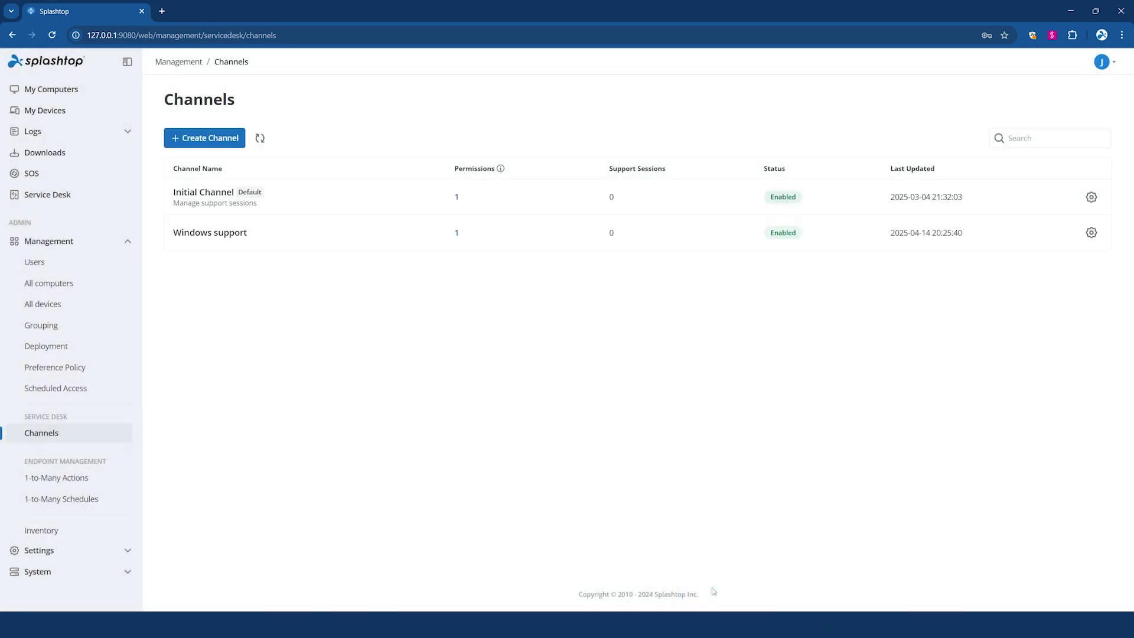
- Set up a 'Mac Support' channel giving Group 2 create and transfer session permissions
left_click(201, 136)
left_click(484, 180)
type("Mac Support")
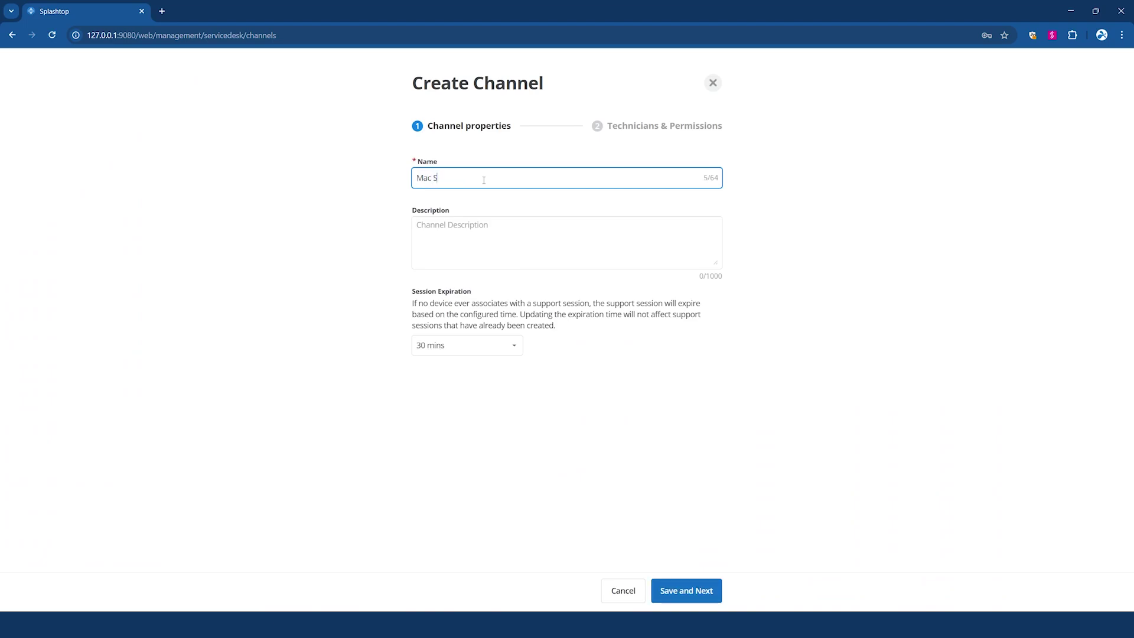
left_click(685, 591)
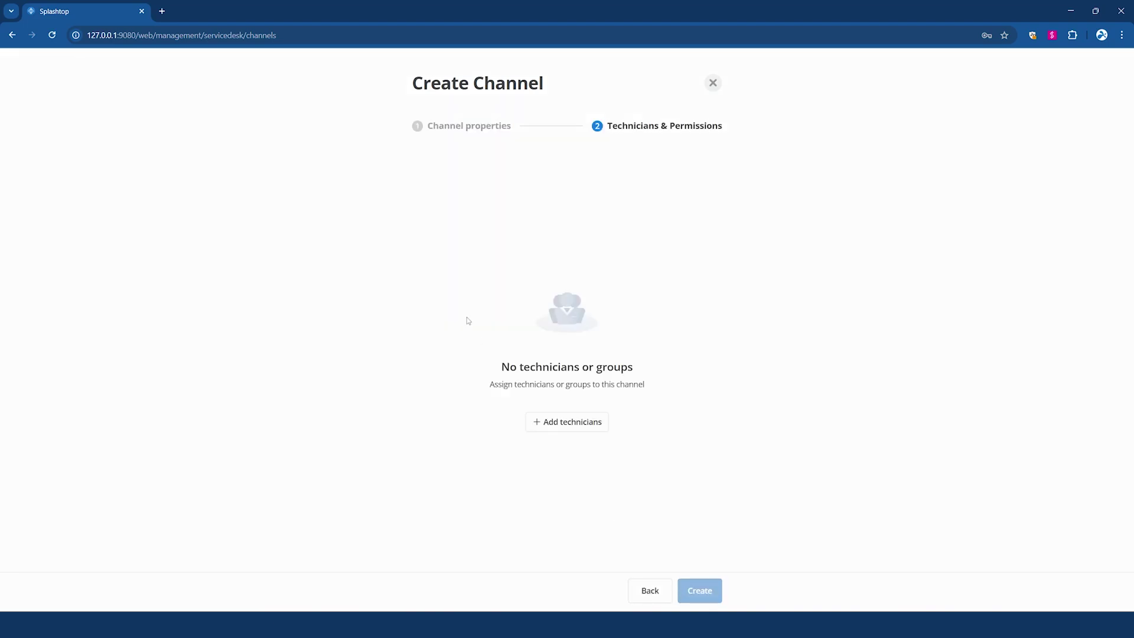
left_click(567, 422)
left_click(390, 242)
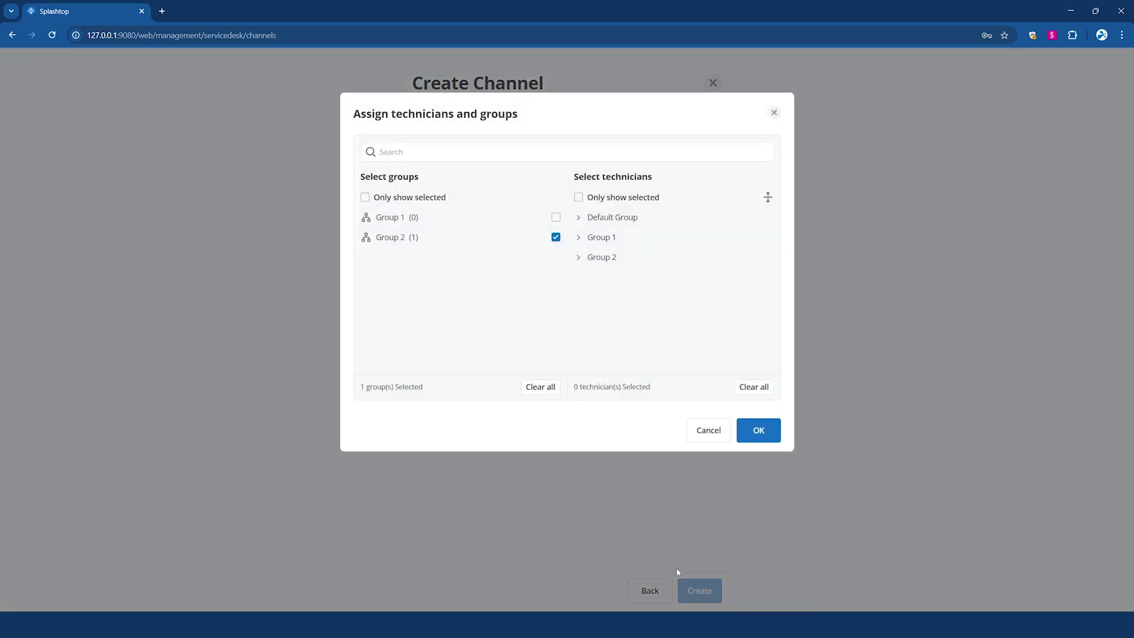
left_click(759, 430)
left_click(505, 228)
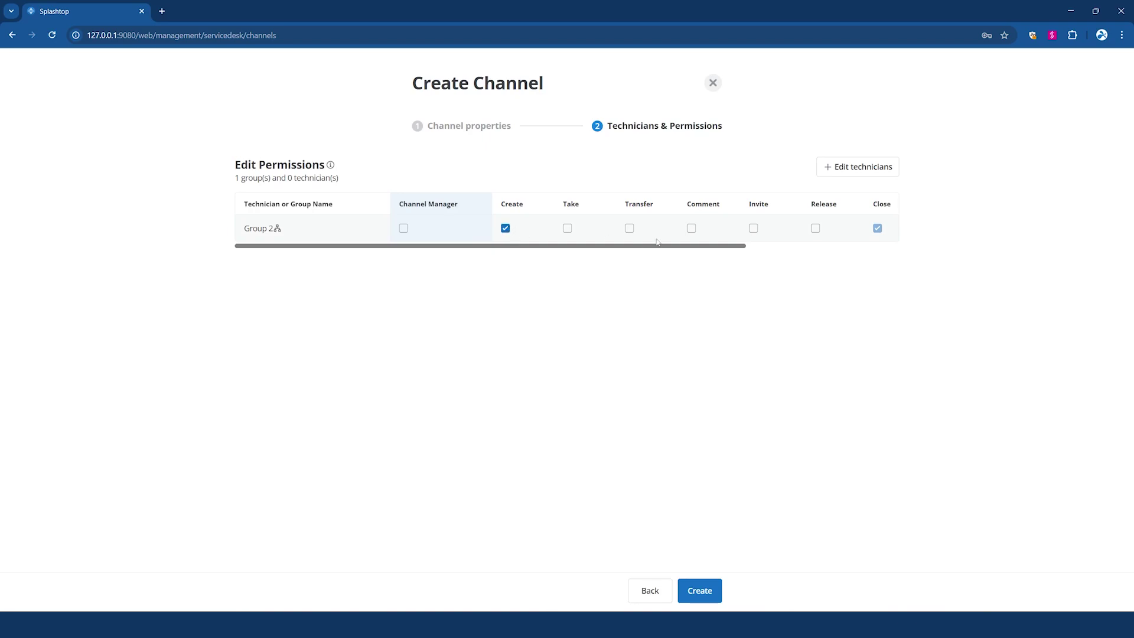
left_click(629, 228)
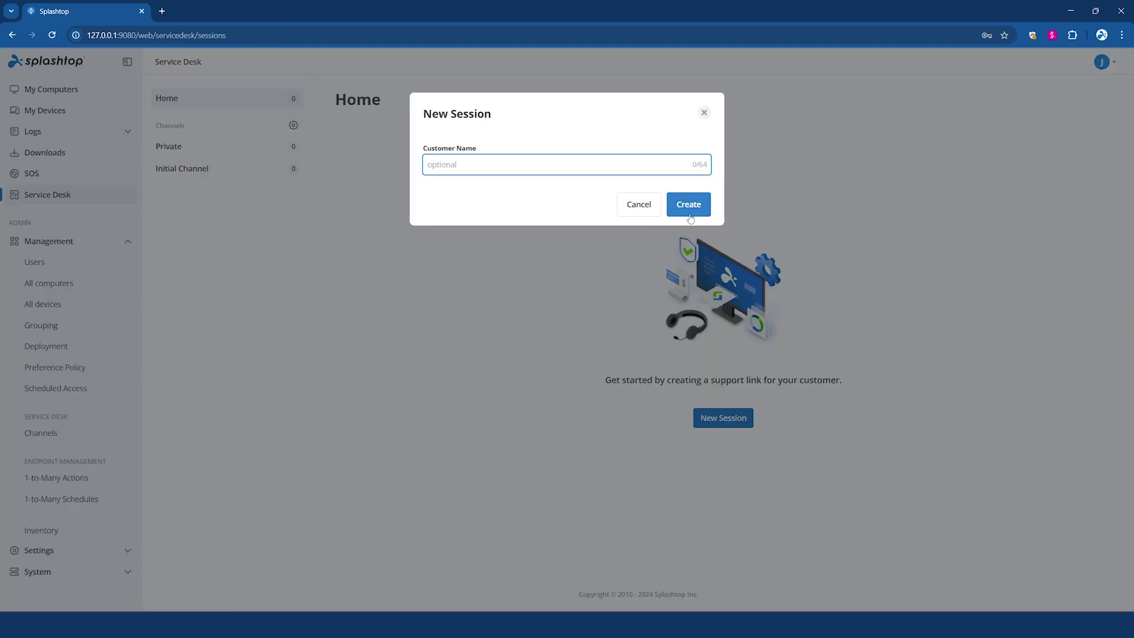
- Create a support session named 'test' and view its PIN code
type("test")
left_click(688, 216)
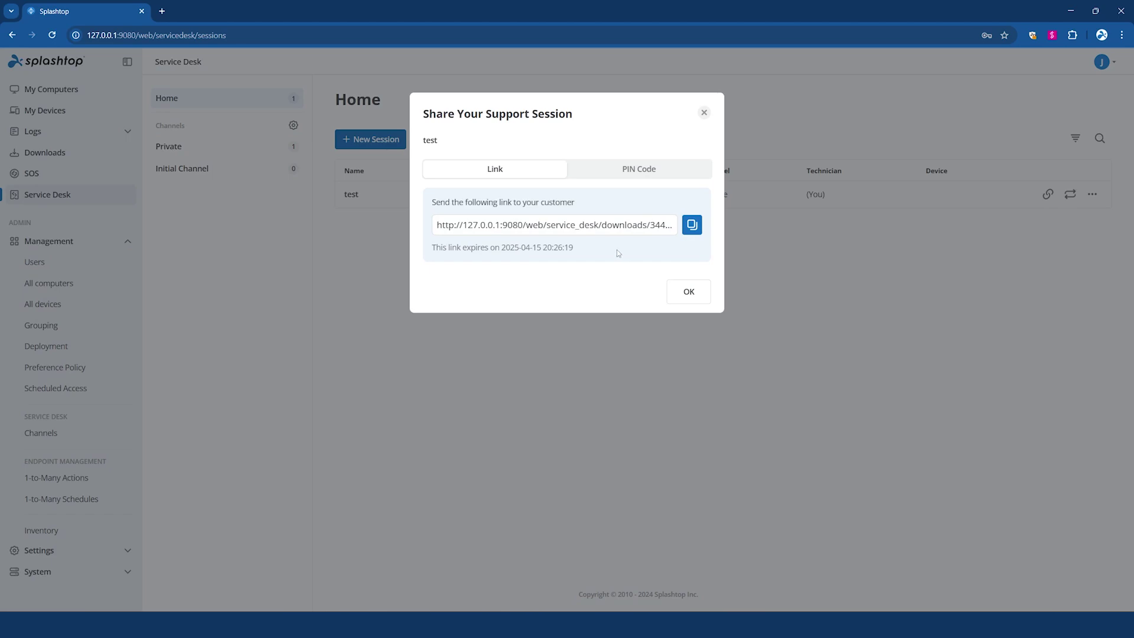
left_click(667, 174)
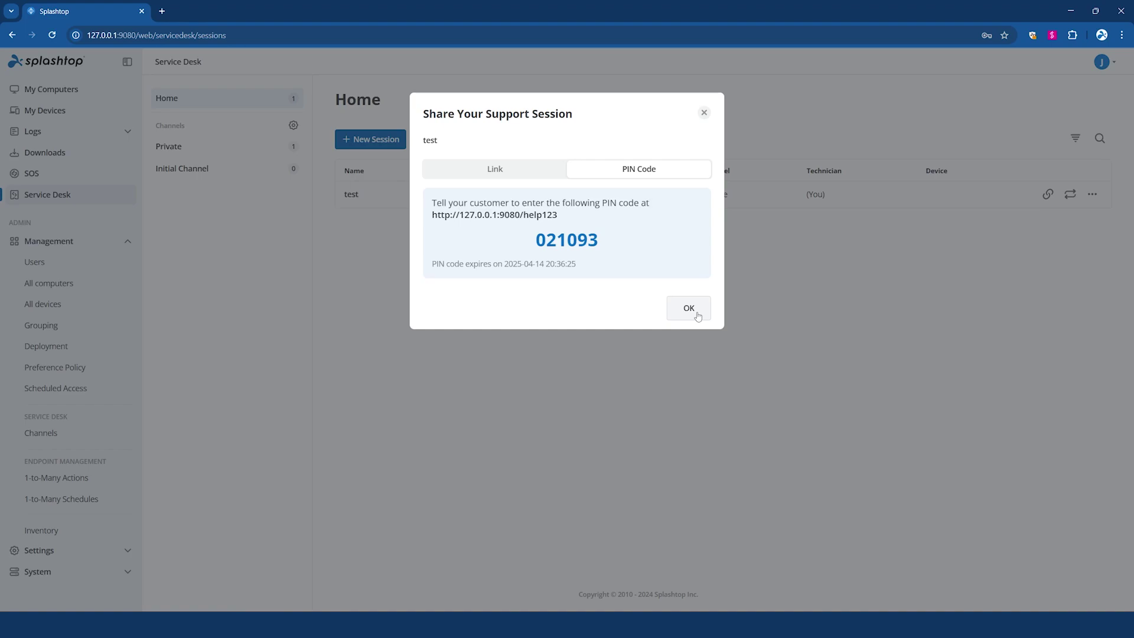
- Copy the session link and load it in a new browser tab
left_click(495, 168)
left_click(692, 224)
key("ctrl+t")
key("ctrl+v")
key("Return")
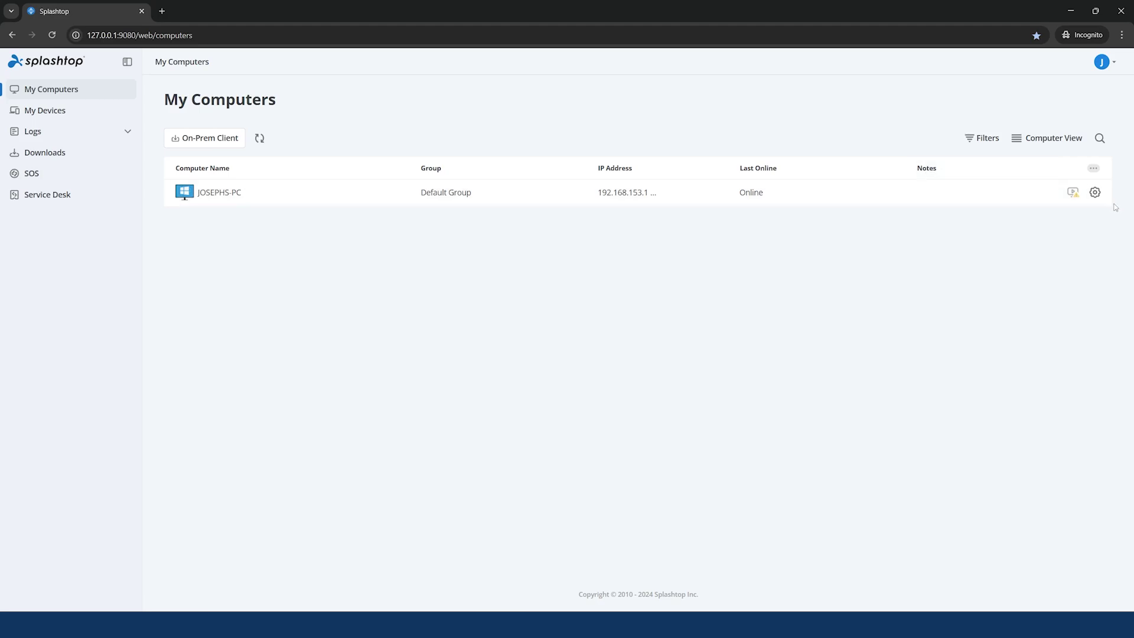
- Check the computer's reboot option and cancel it, then list browser devices on My Devices
left_click(1094, 192)
left_click(1062, 195)
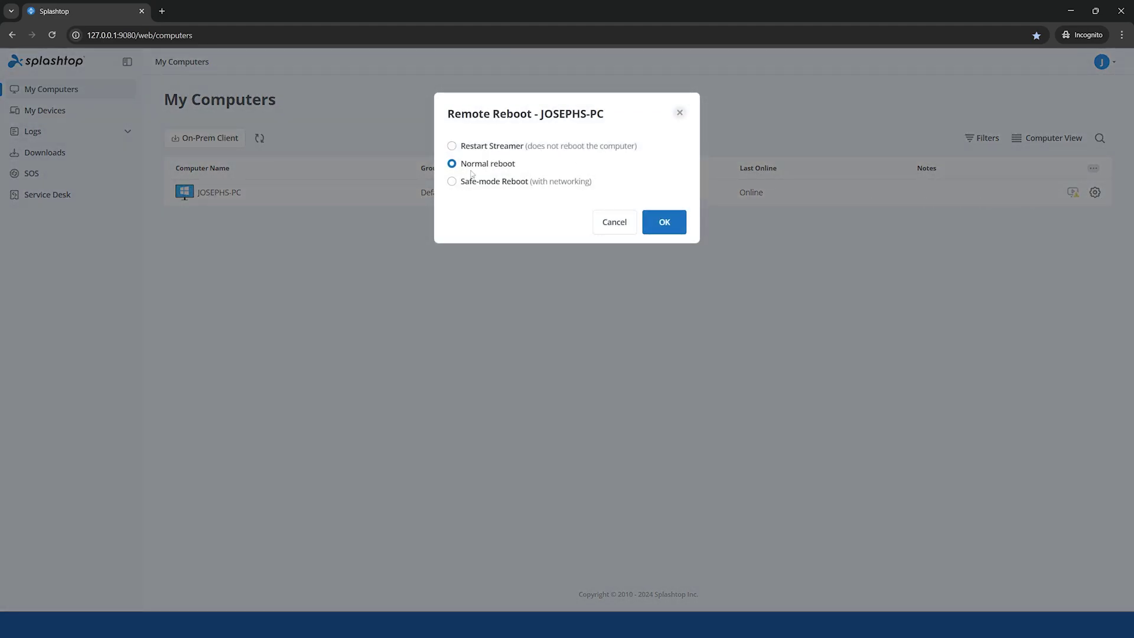
left_click(615, 222)
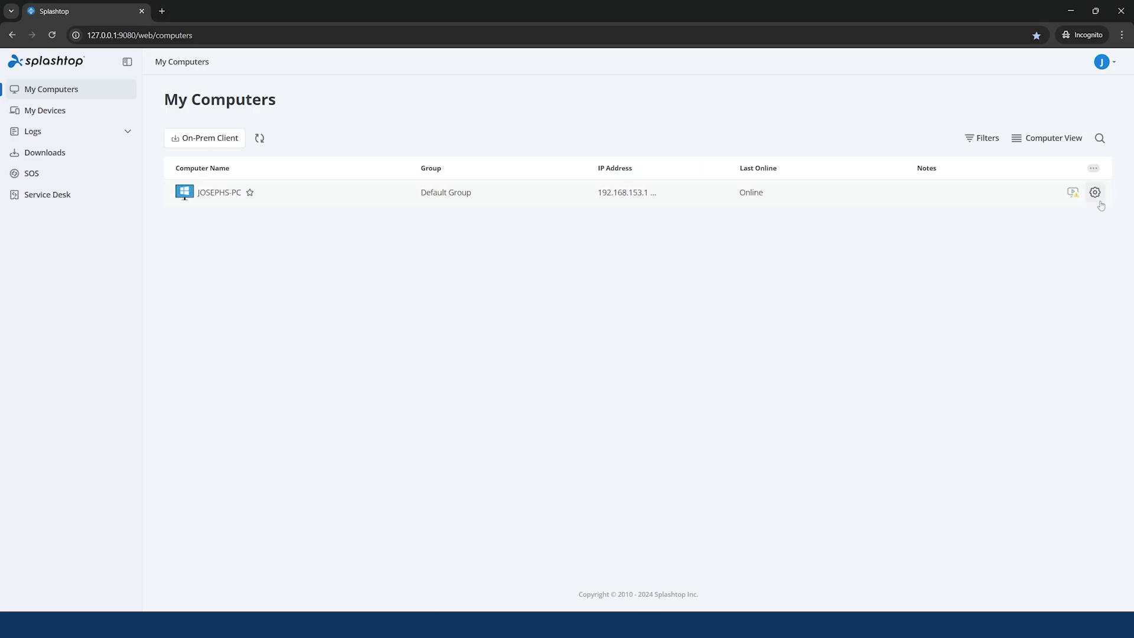
left_click(45, 111)
left_click(245, 140)
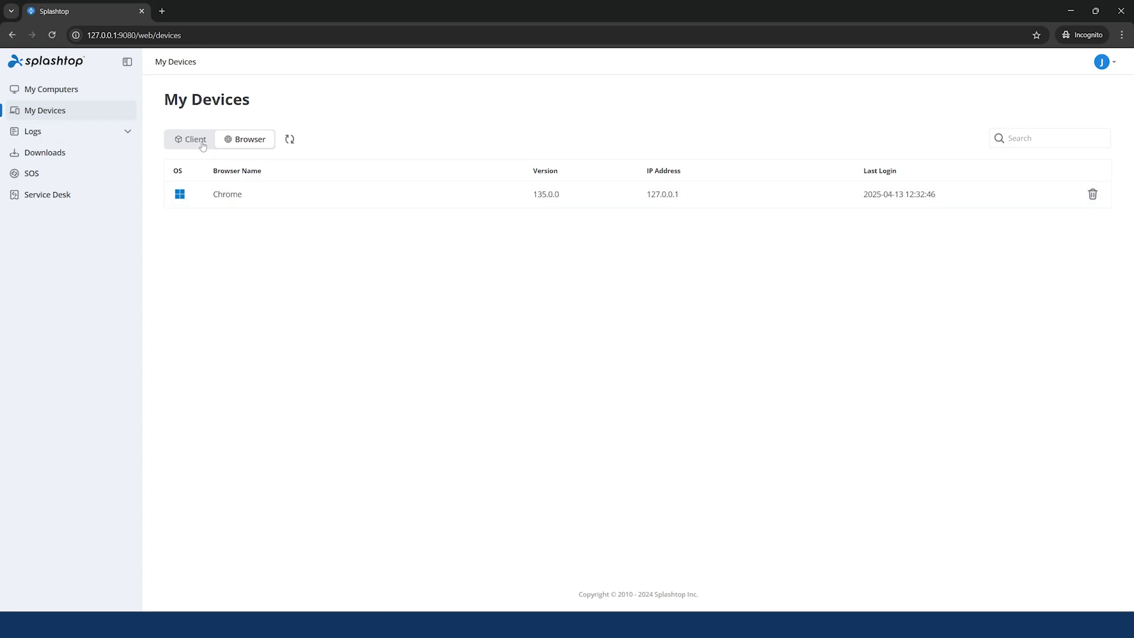
- Browse the remote session logs and Downloads page, then open Account Info from the account menu
left_click(56, 132)
left_click(59, 167)
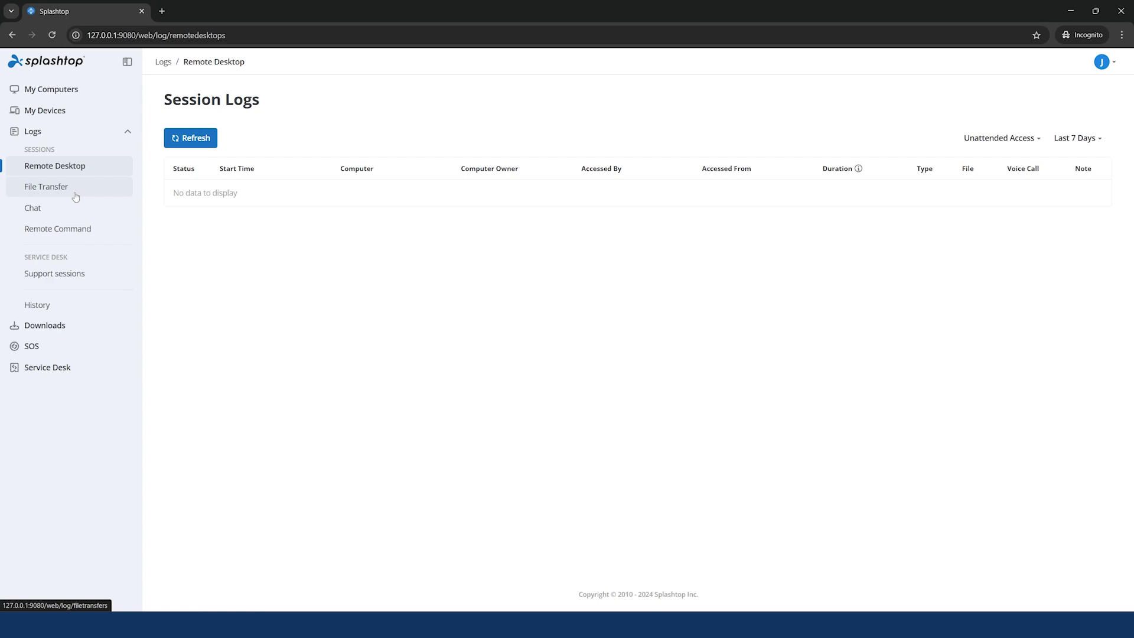
left_click(53, 325)
left_click(59, 131)
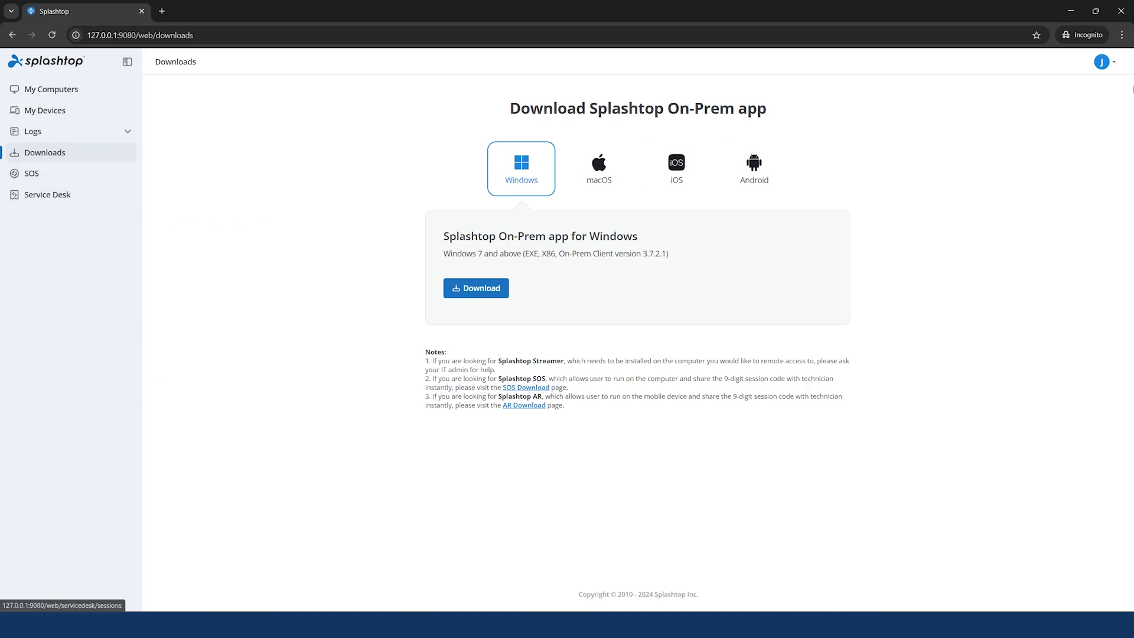
left_click(1102, 62)
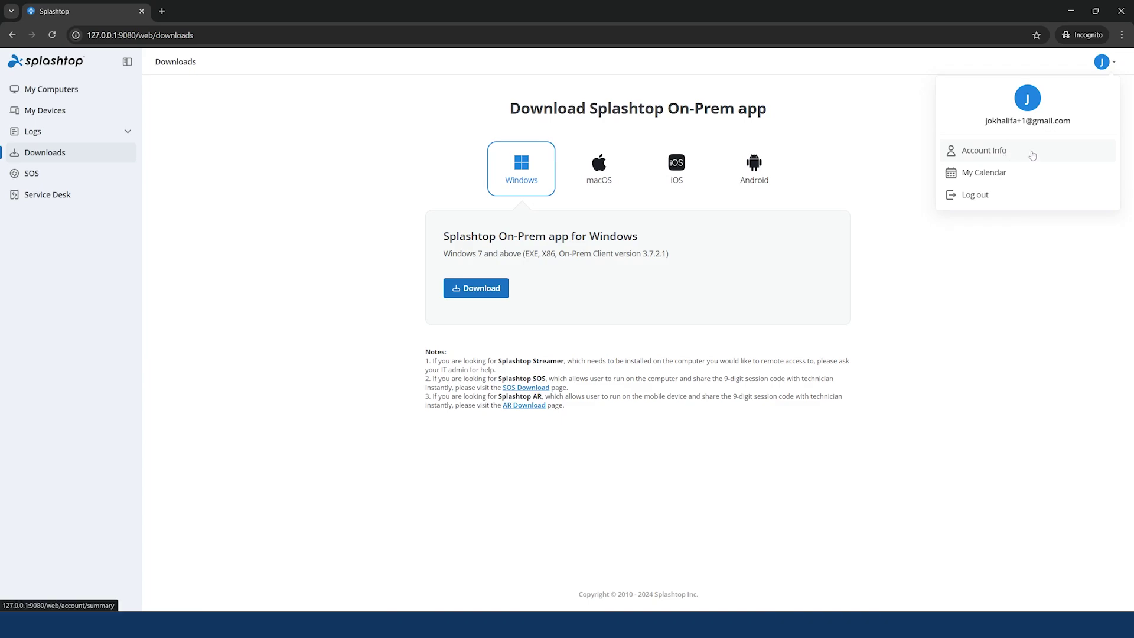
left_click(1033, 156)
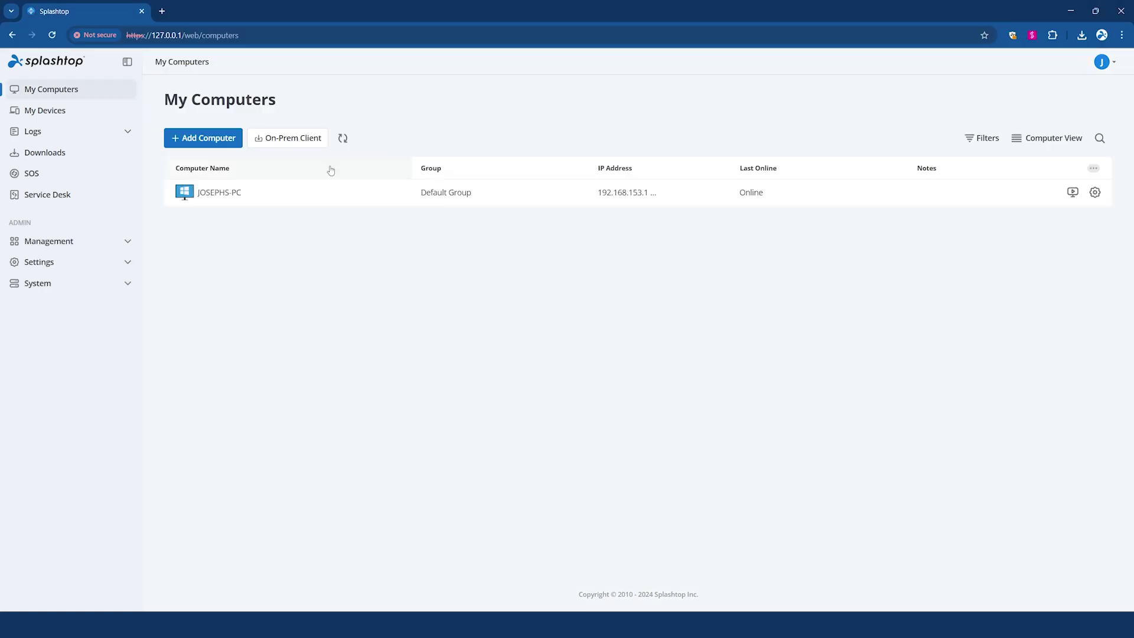
- Open JOSEPHS-PC's Start Remote Session connection choices, dismissing and reopening them once
left_click(1072, 193)
left_click(704, 113)
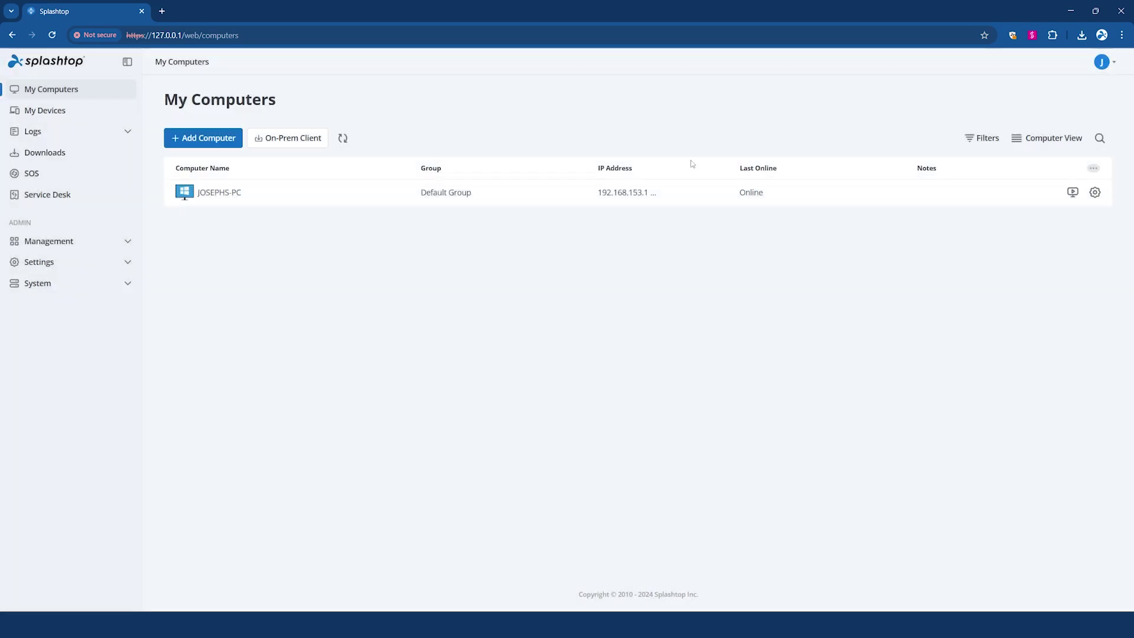
left_click(1072, 193)
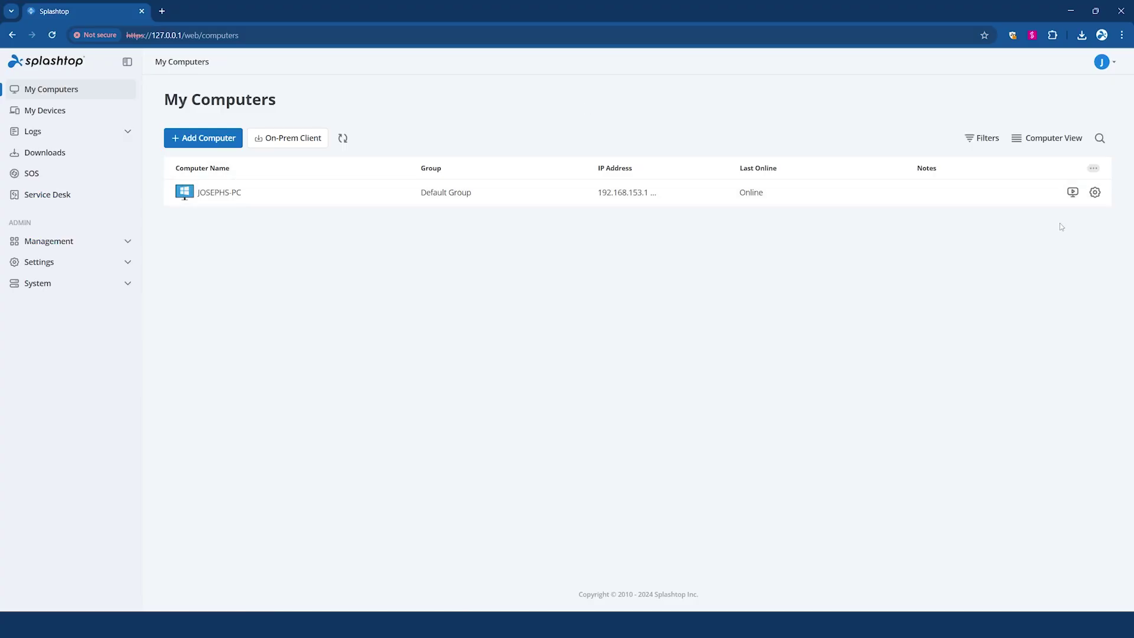
left_click(1073, 192)
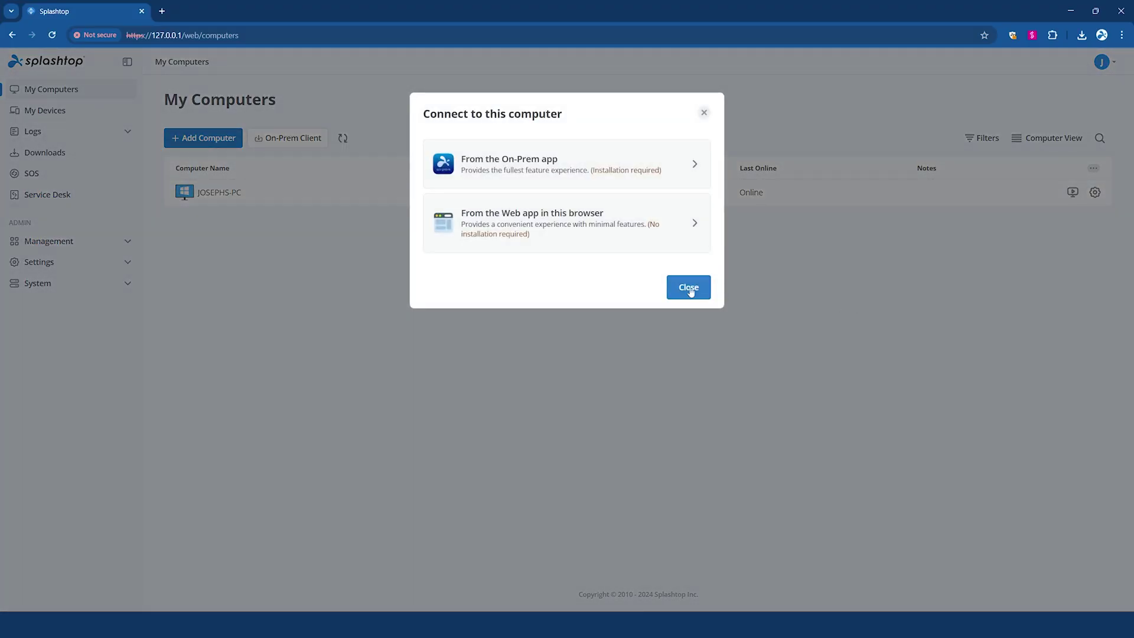
left_click(703, 113)
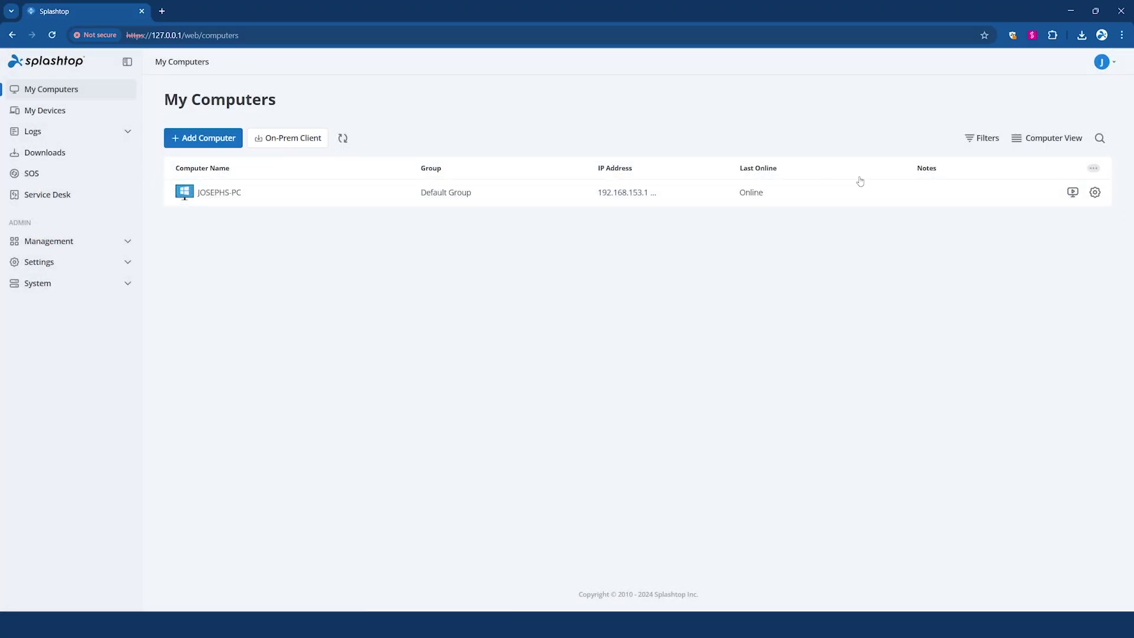
left_click(1072, 192)
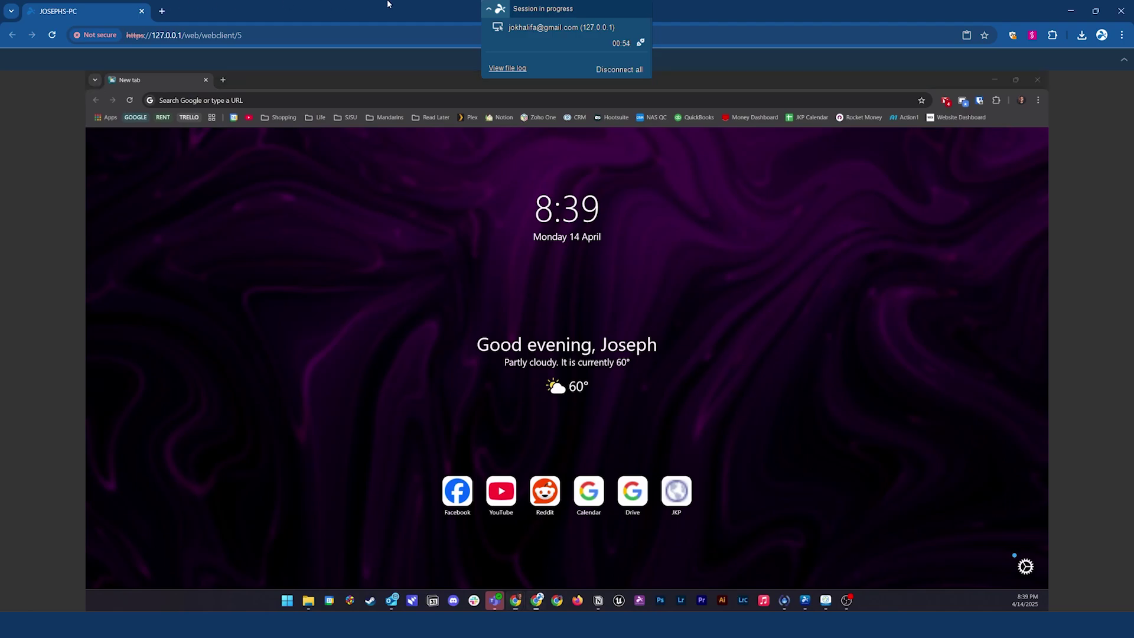
- Collapse the Session in progress panel of the browser remote session
left_click(499, 9)
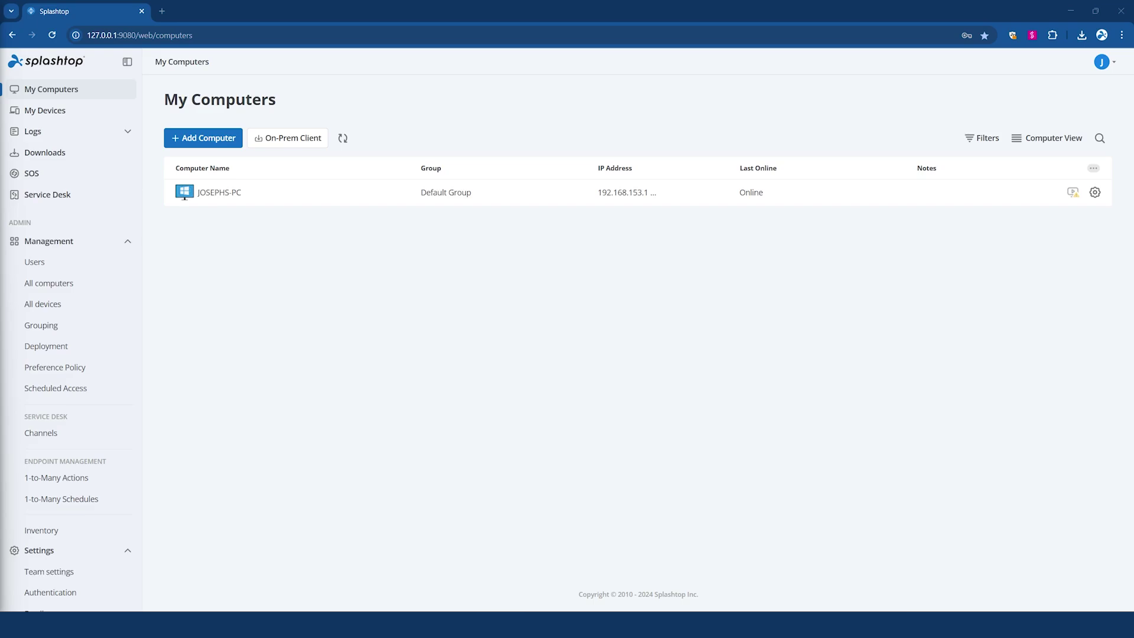
- Check the Users list and the Group 1 user's actions, then view All computers
left_click(56, 265)
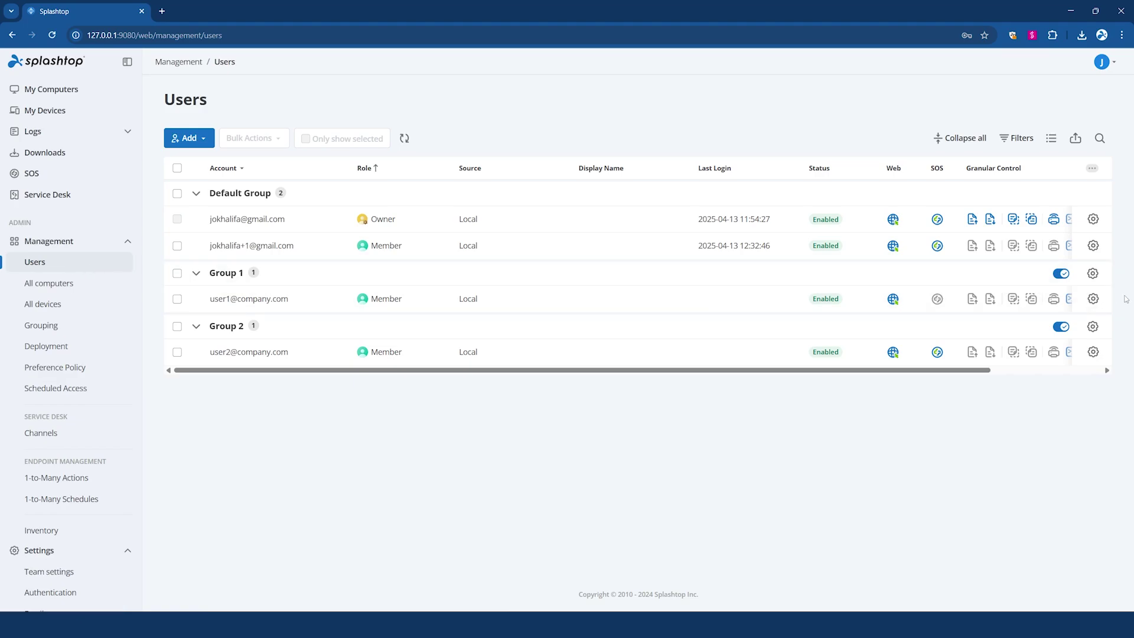
left_click(1093, 299)
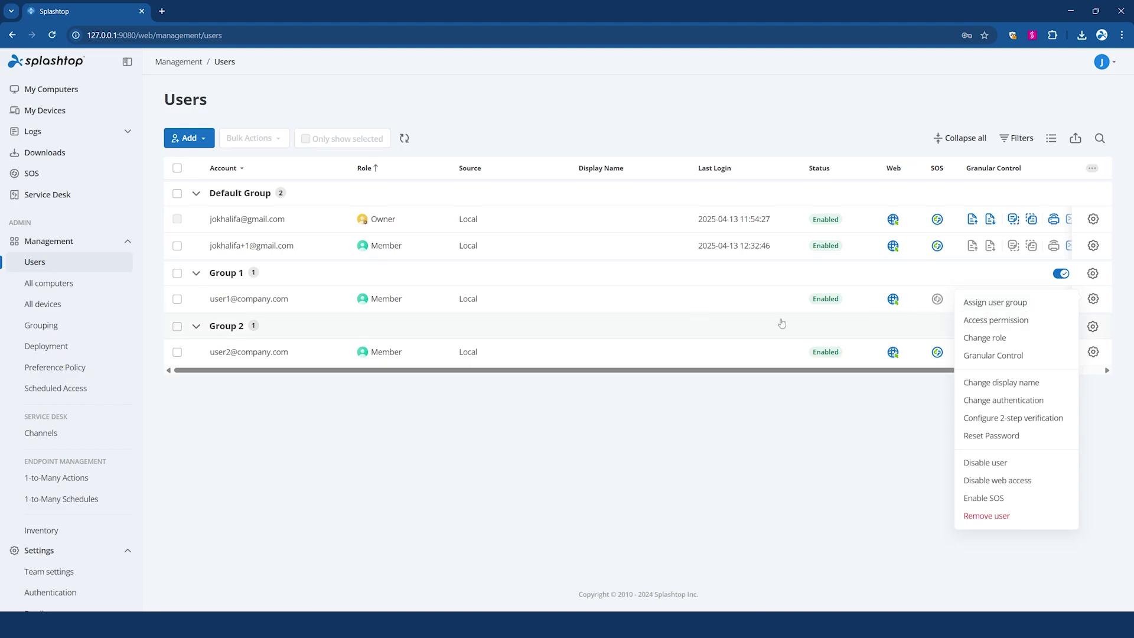
left_click(107, 289)
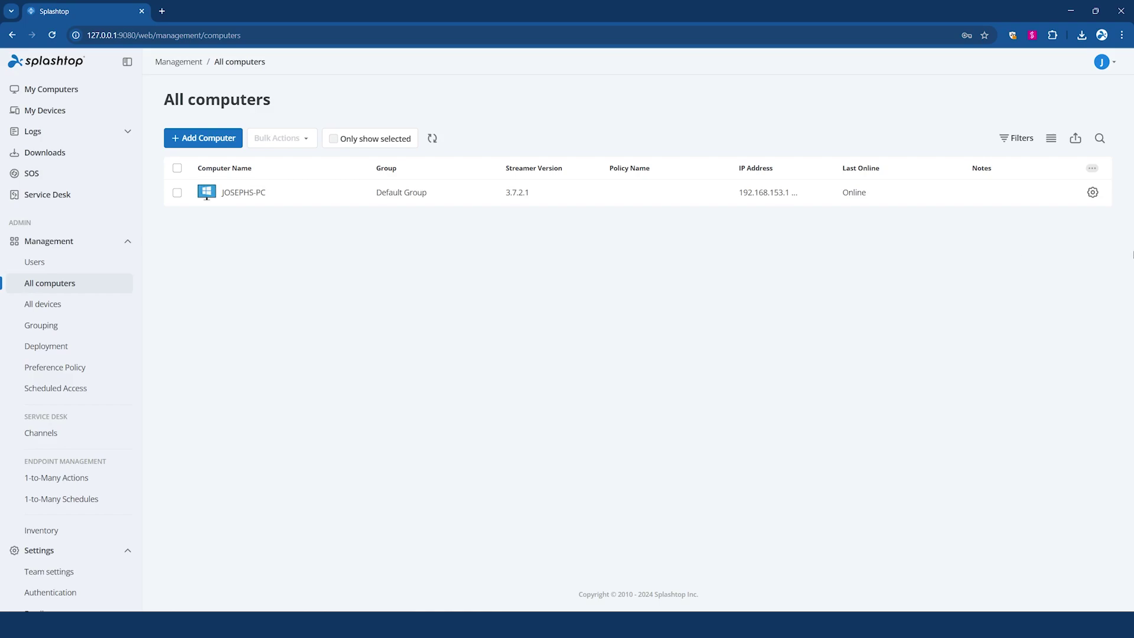
- Check JOSEPHS-PC's actions and browser devices under All devices, then open Grouping
left_click(1093, 193)
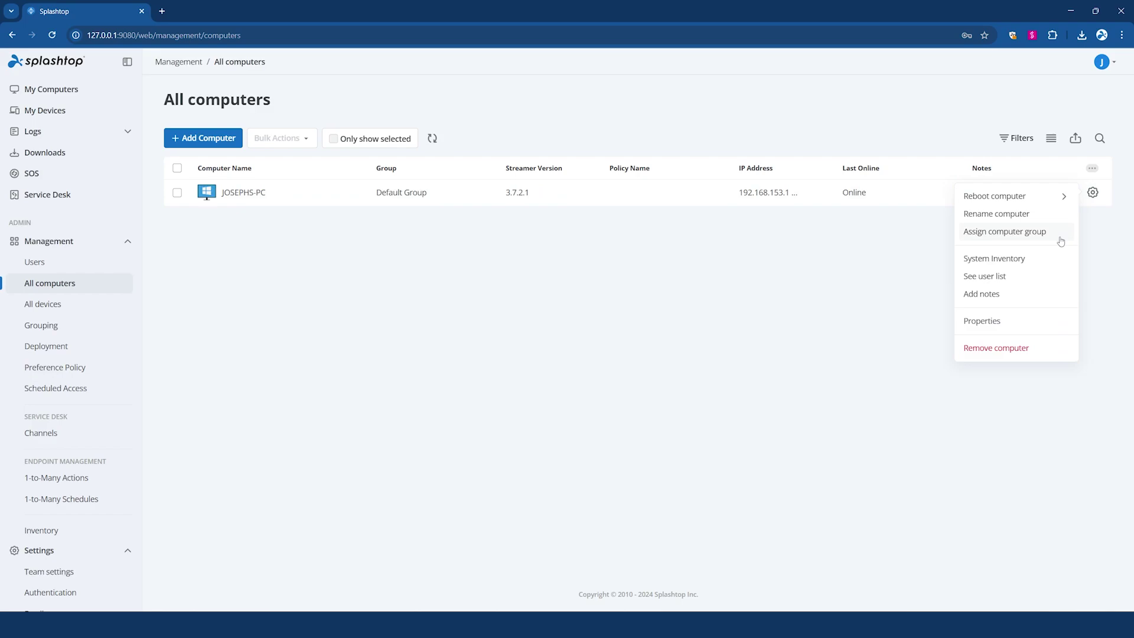
left_click(93, 312)
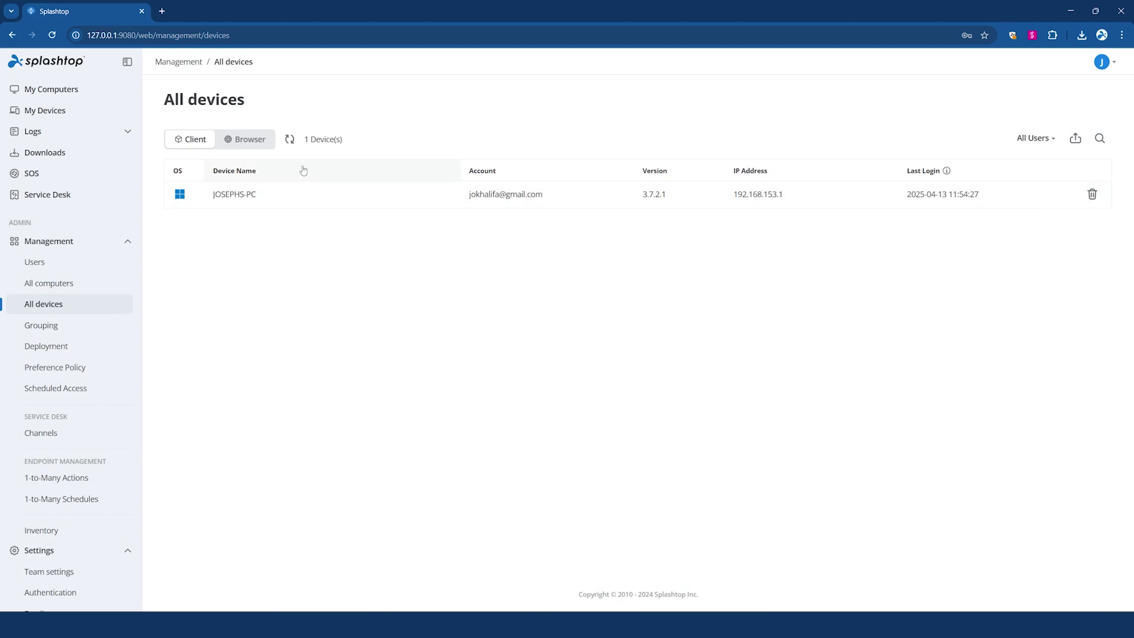
left_click(253, 148)
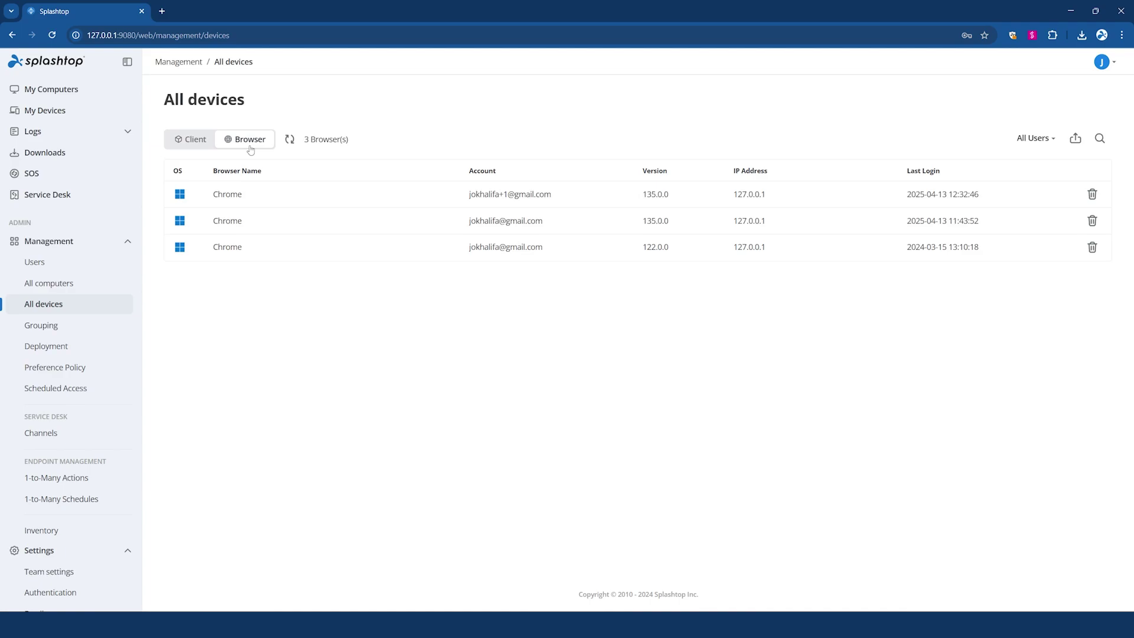
left_click(75, 326)
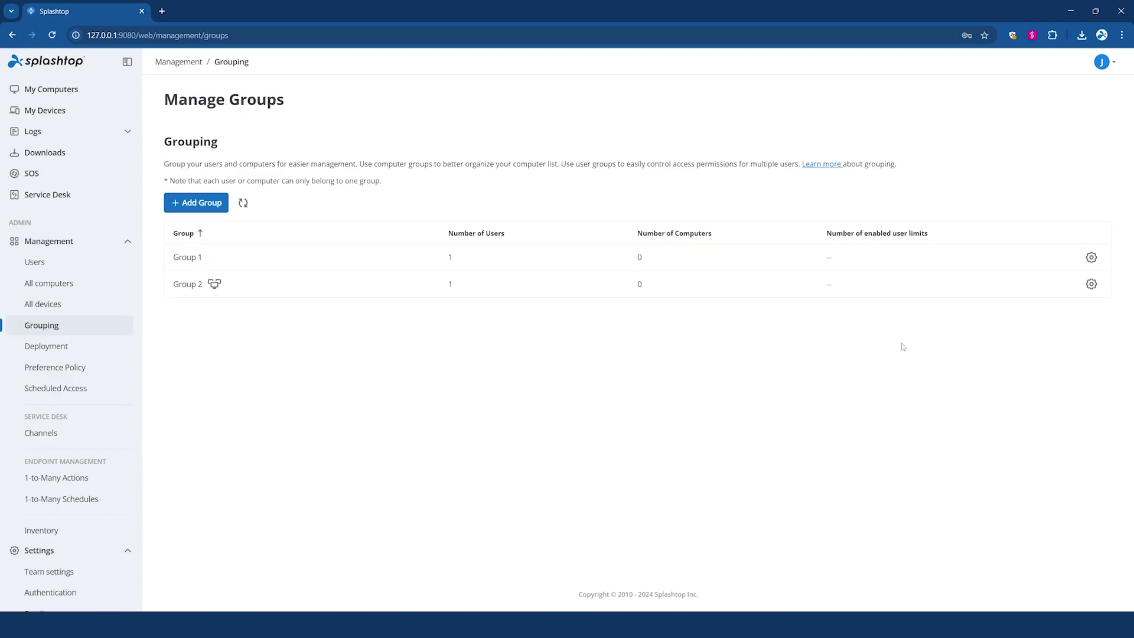
- Assign Group 2 to the Computer Lab 1 scheduled-access resource
left_click(1091, 283)
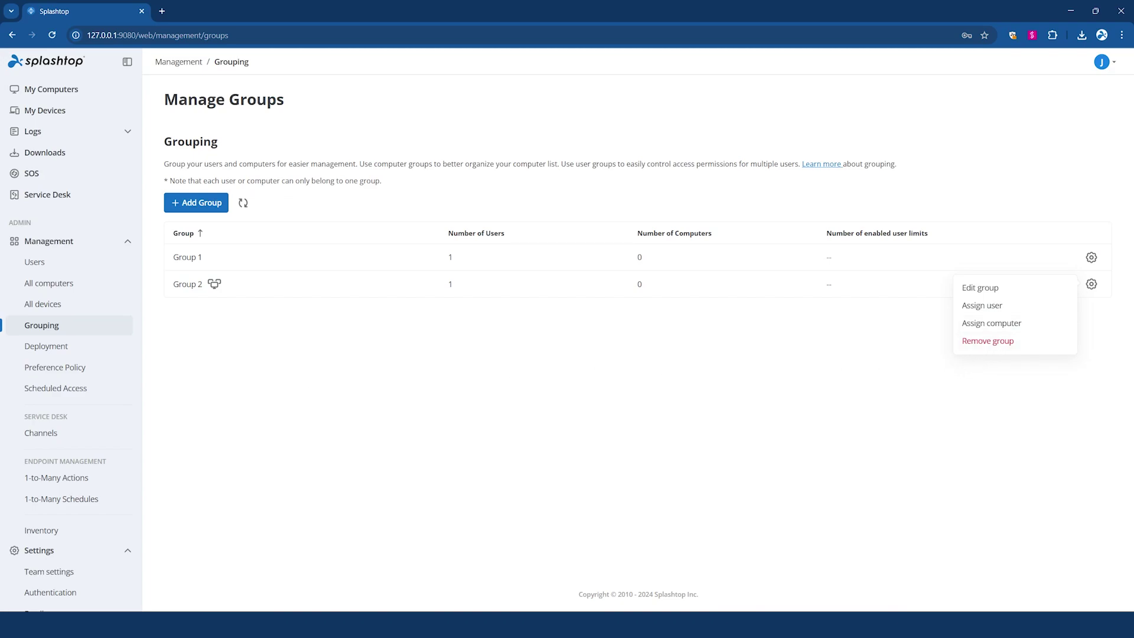
left_click(83, 388)
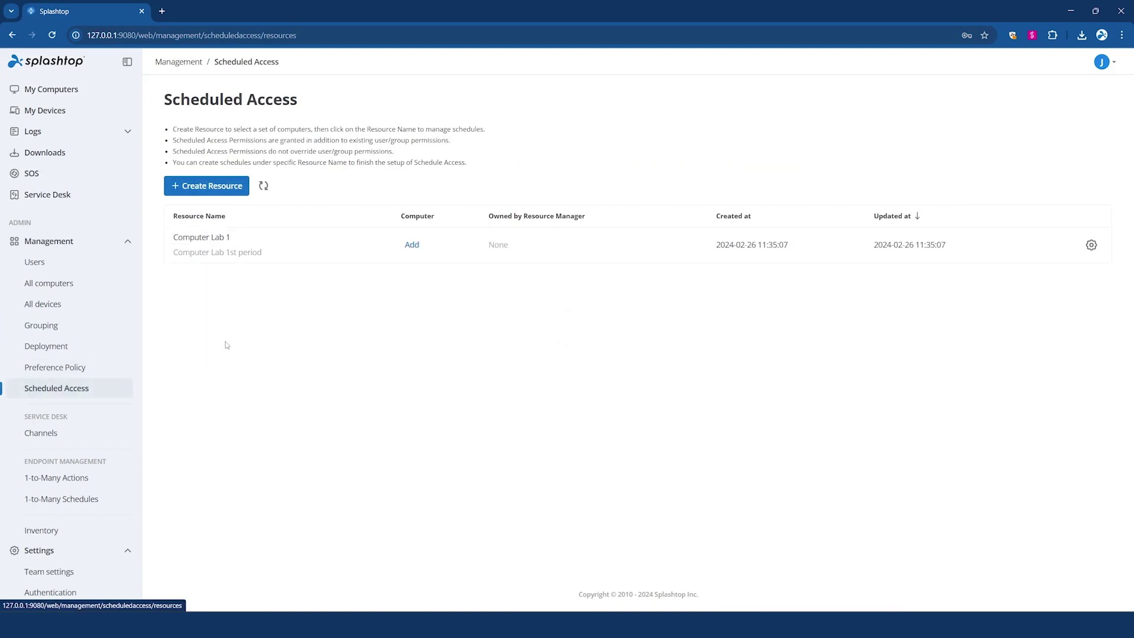
left_click(411, 246)
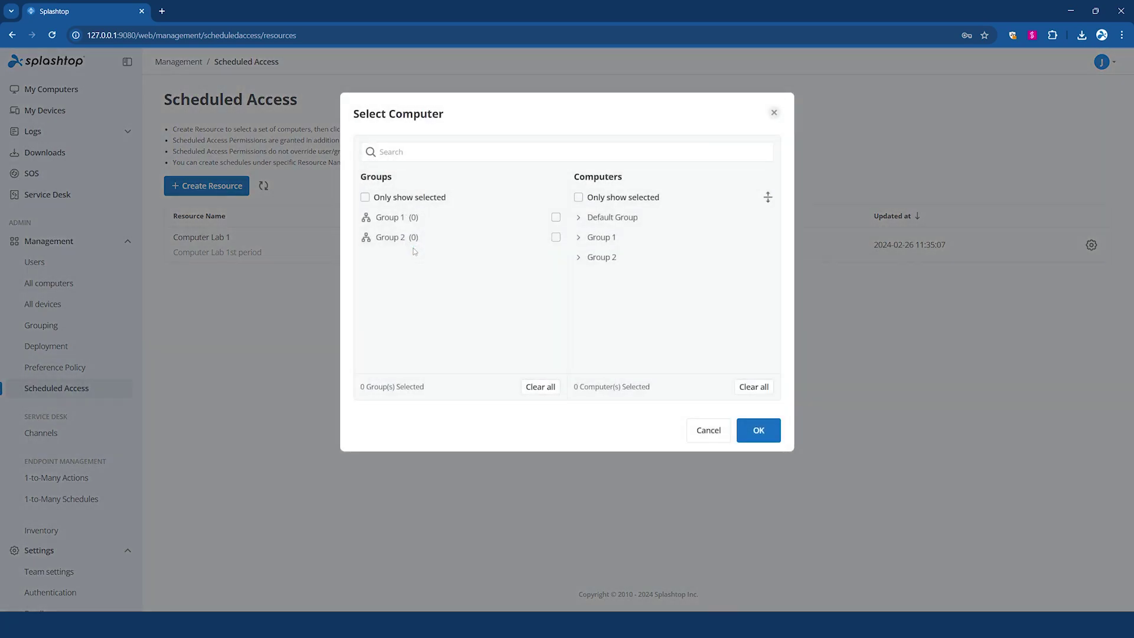
left_click(556, 237)
left_click(759, 430)
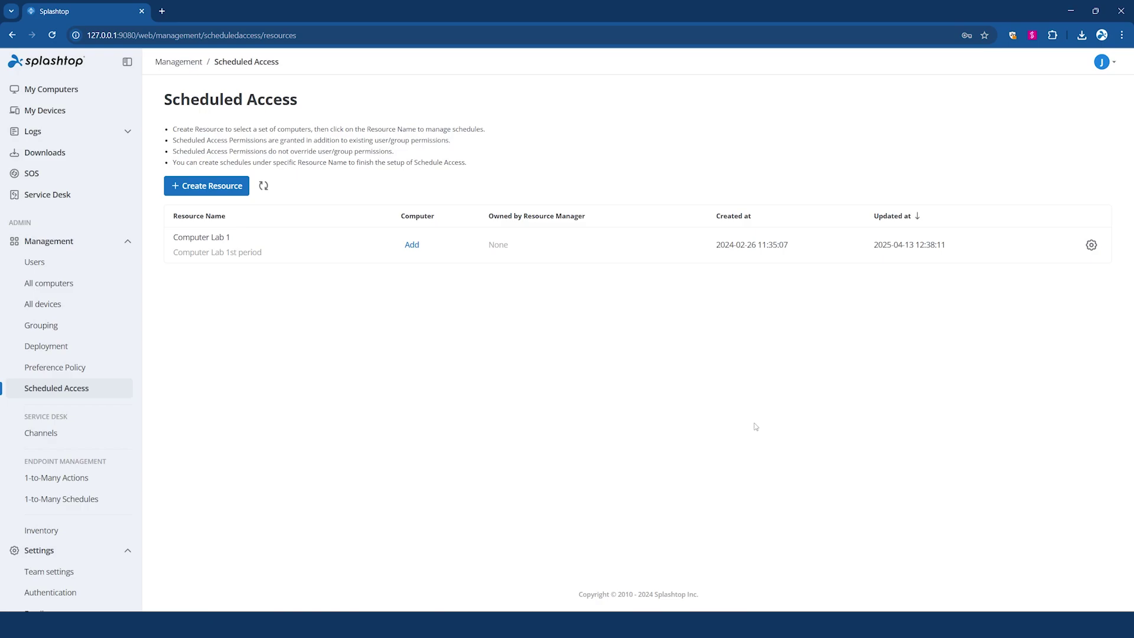
- View the Computer Lab 1 schedule calendar, then go to Manage Deployments
left_click(1091, 245)
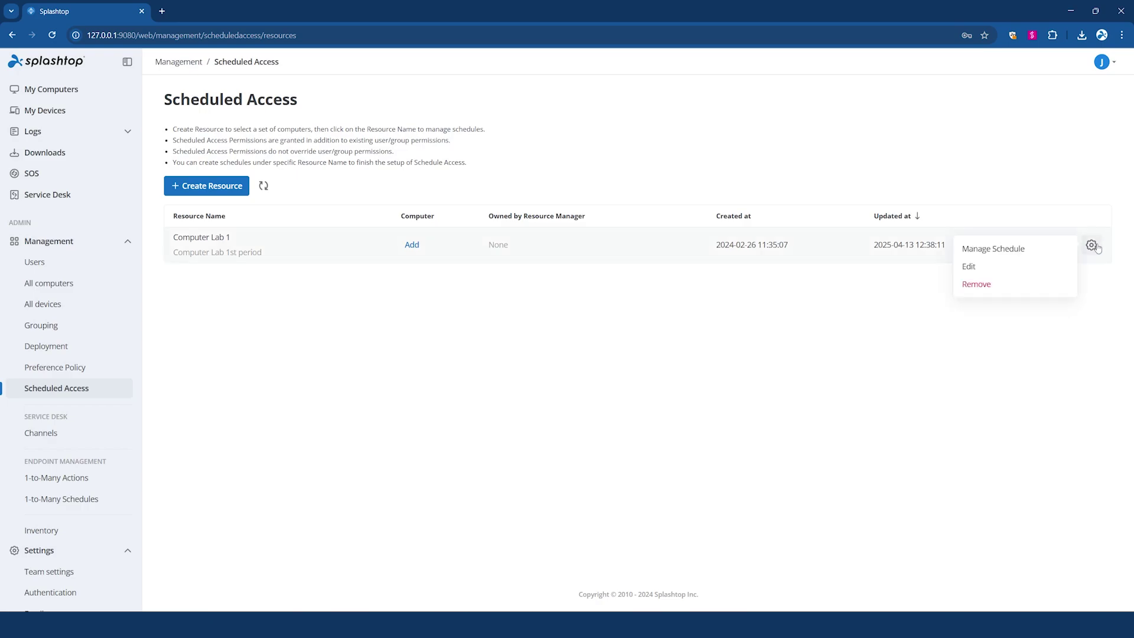
left_click(1046, 256)
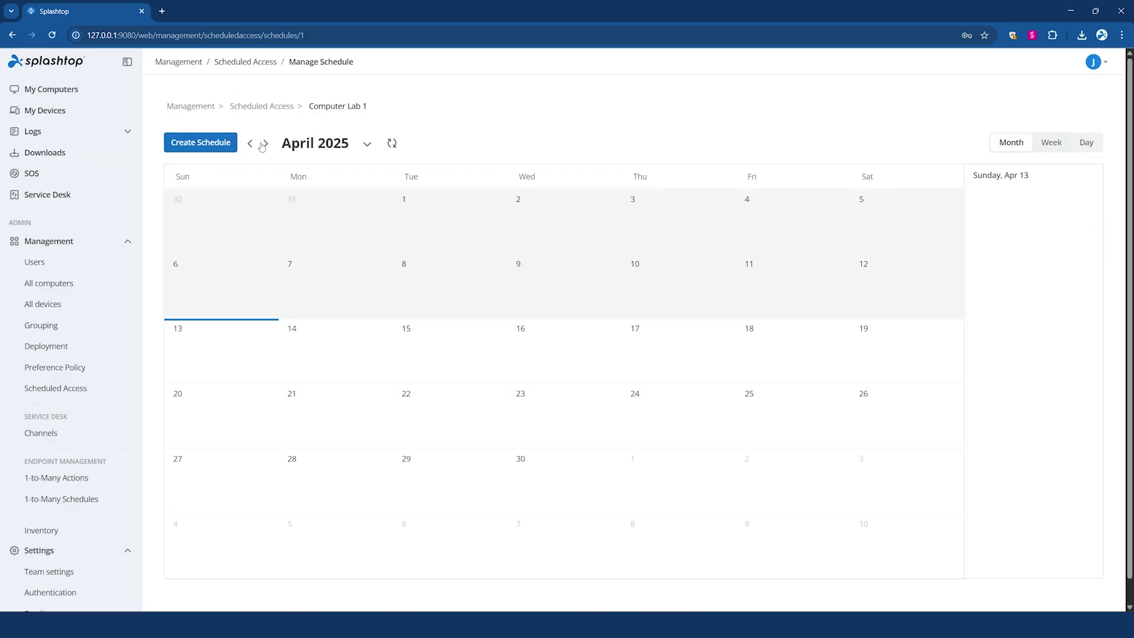
left_click(240, 106)
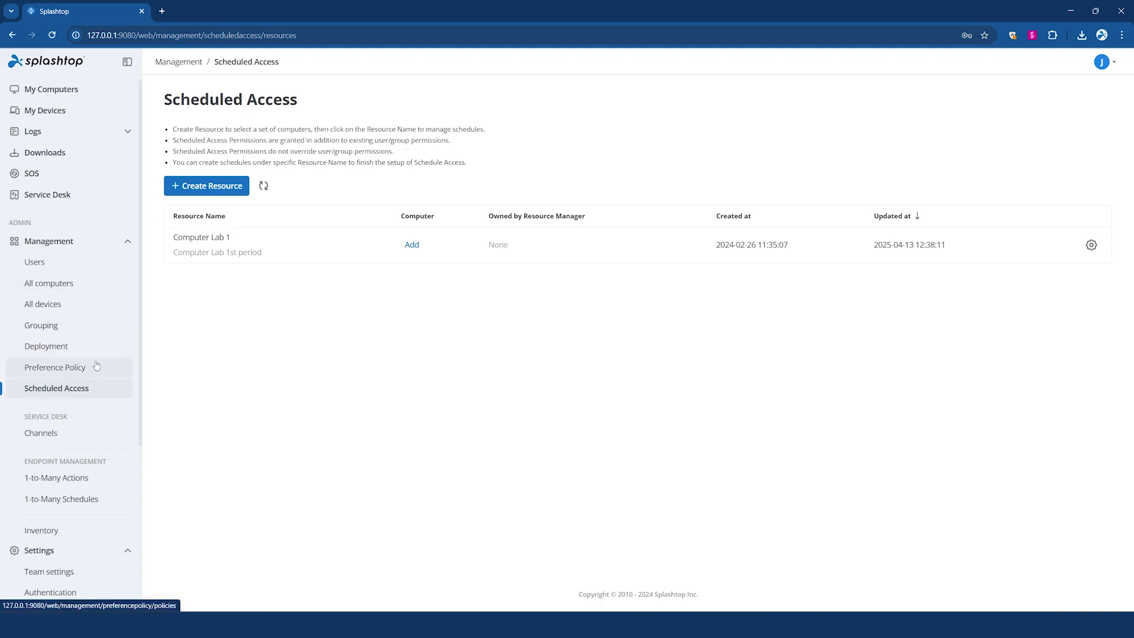
left_click(81, 348)
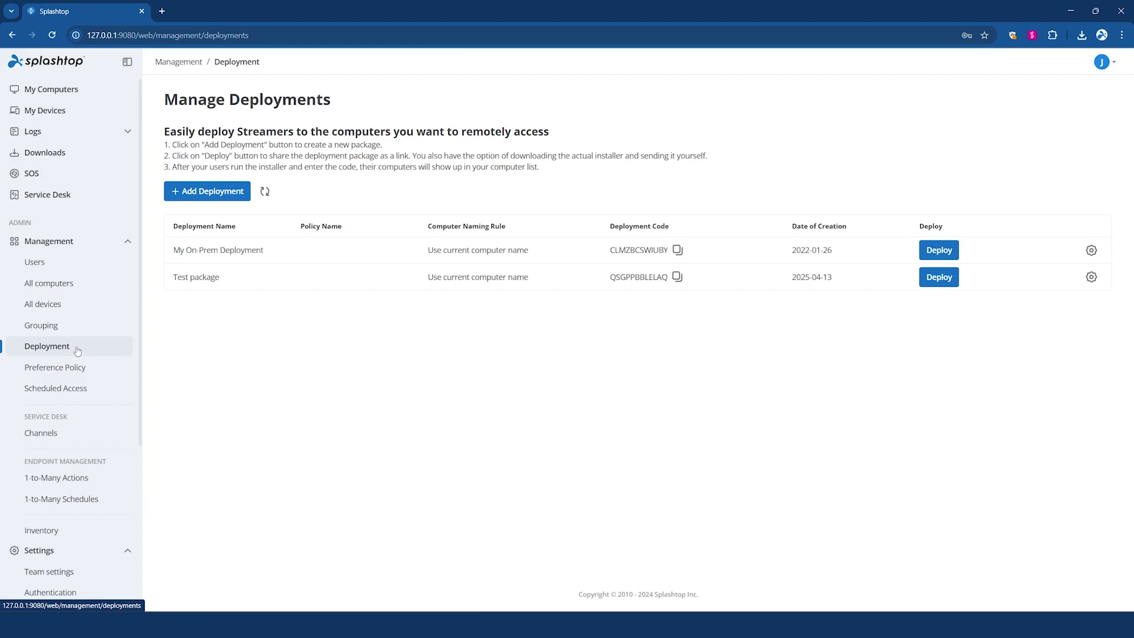
- Start a new preference policy with Idle Session Timeout, Sound, Blank screen and Lock keyboard and mouse
left_click(101, 371)
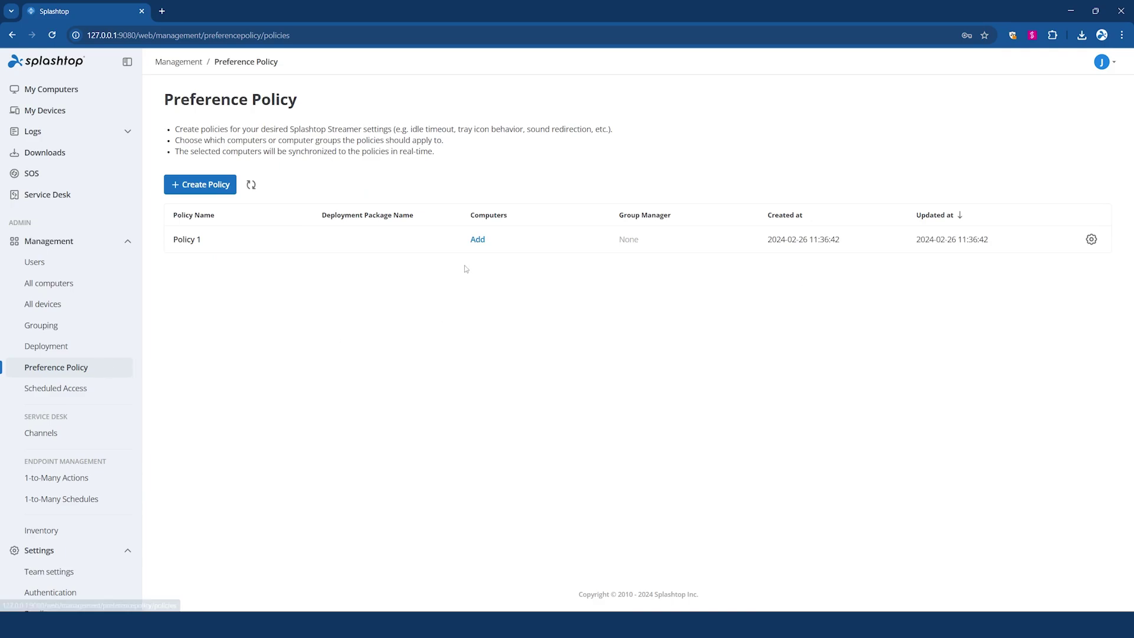
left_click(207, 185)
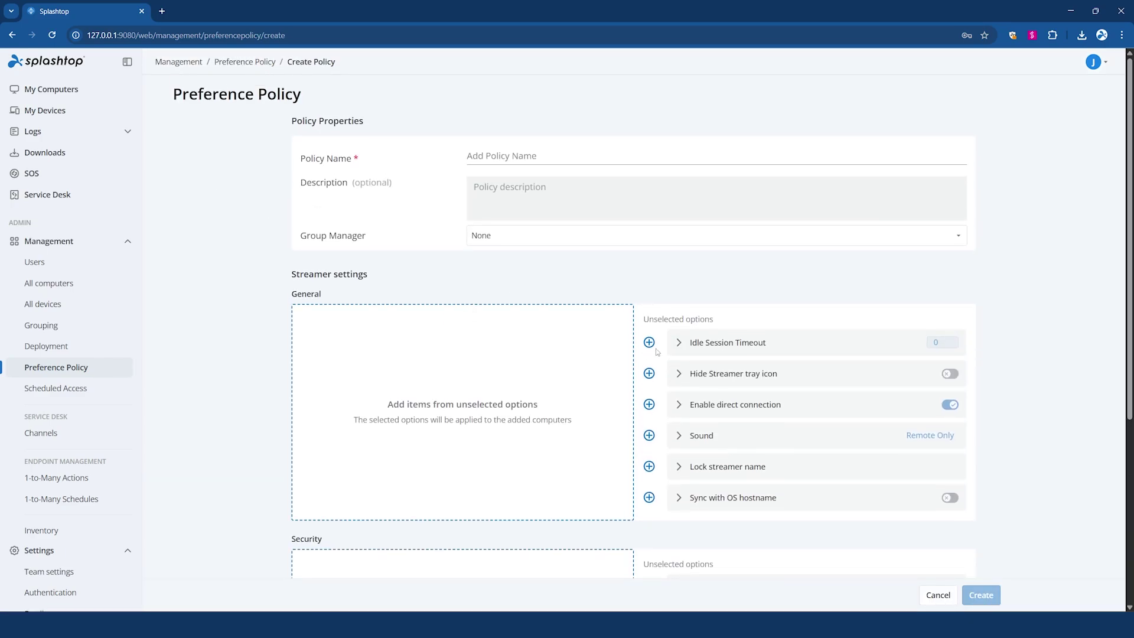
left_click(649, 342)
left_click(649, 400)
scroll(649, 401, "down", 2)
left_click(649, 415)
left_click(649, 445)
scroll(649, 445, "down", 1)
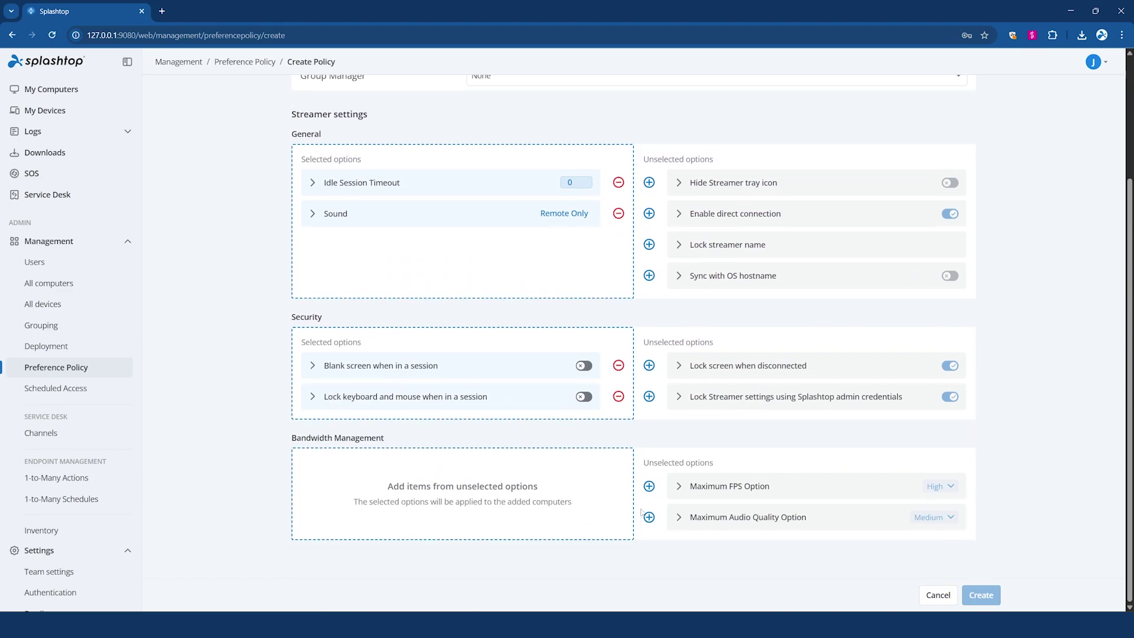
left_click(649, 522)
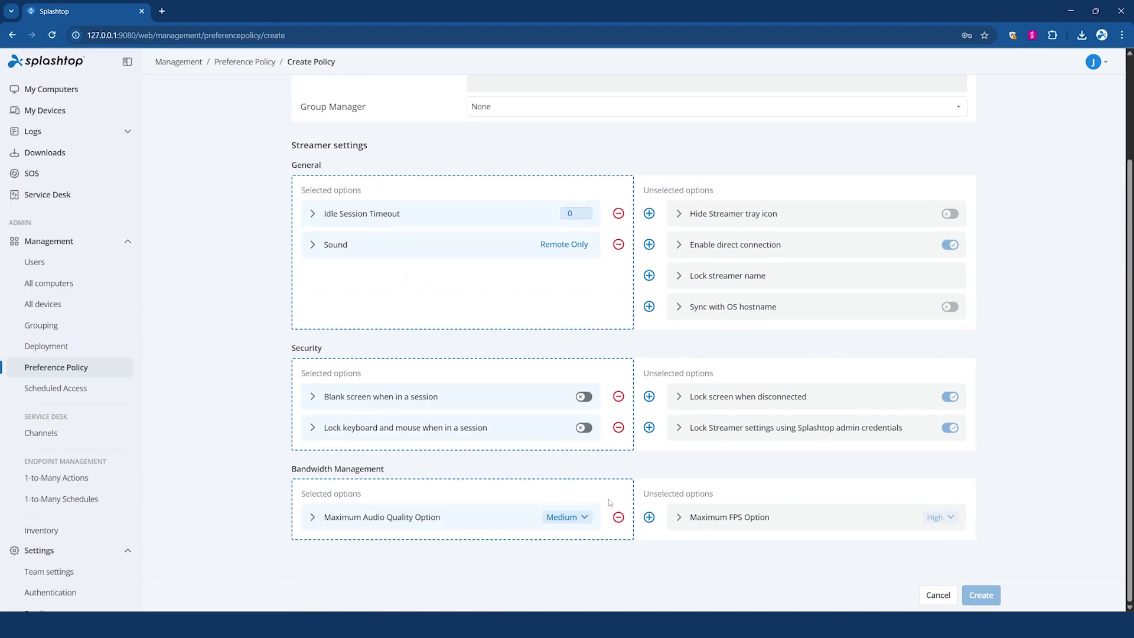
scroll(610, 503, "up", 3)
- Name the policy 'test poilicy', create it, save its computer assignment, then view 1-to-Many Actions
left_click(583, 158)
type("test poilicy")
left_click(980, 594)
left_click(679, 186)
left_click(968, 596)
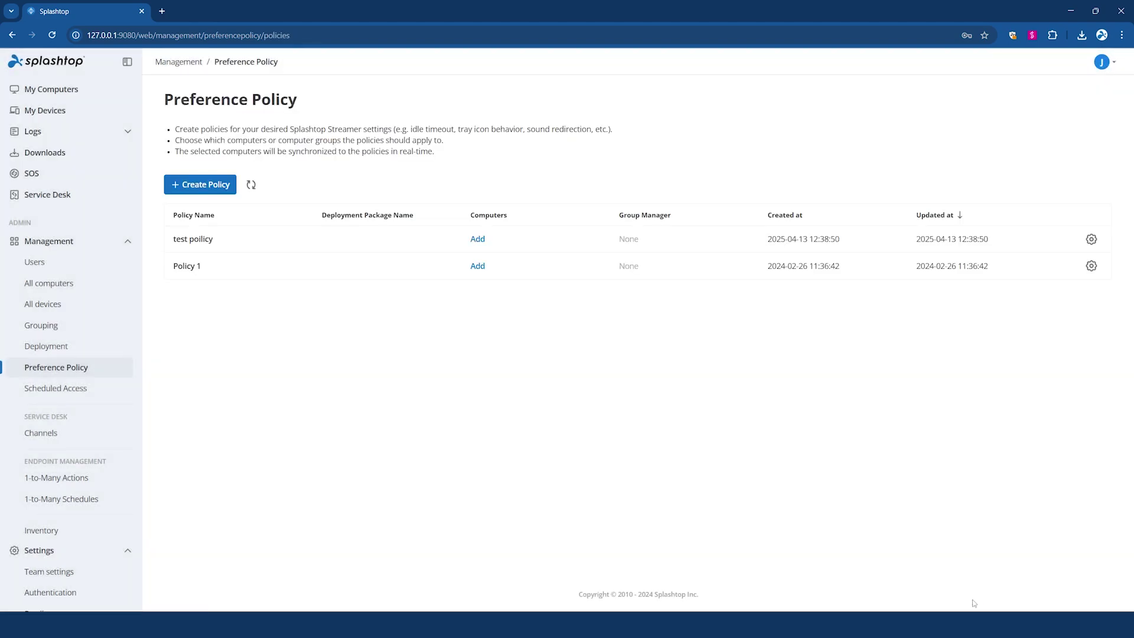
left_click(78, 482)
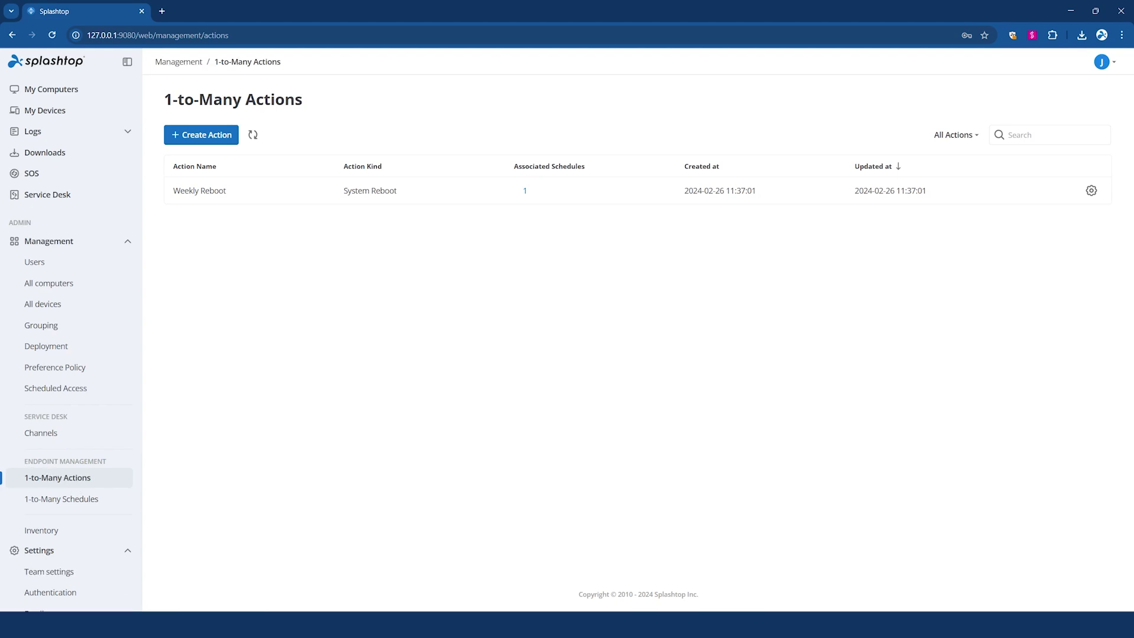
- Check the Create Action types, then scroll Team settings down to Unattended access permissions
left_click(197, 139)
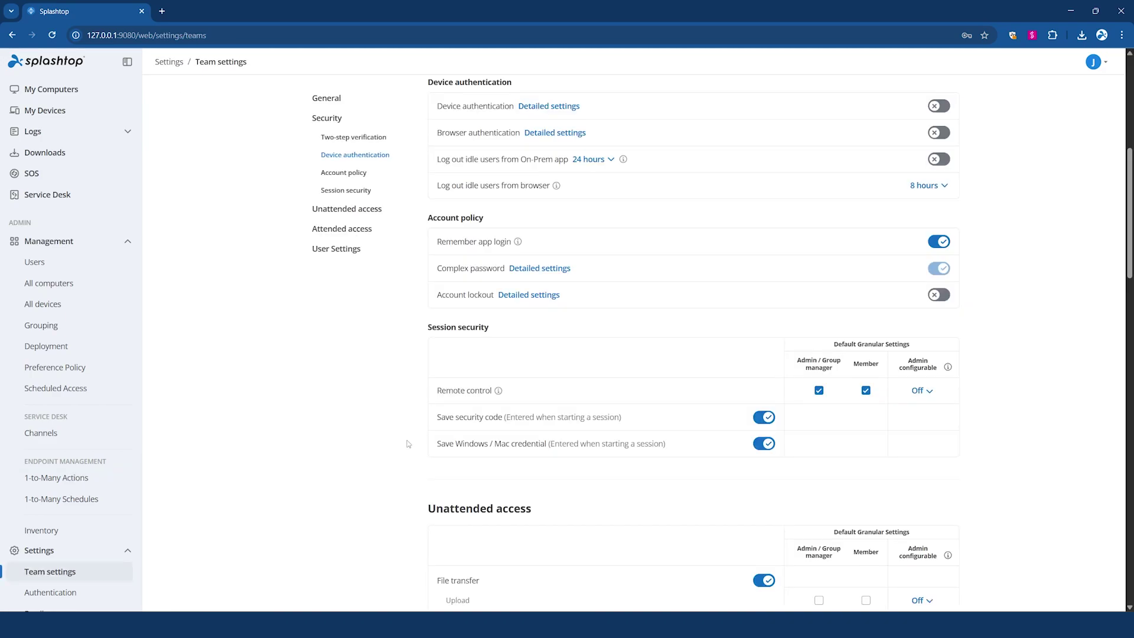
scroll(408, 444, "down", 3)
scroll(407, 443, "down", 5)
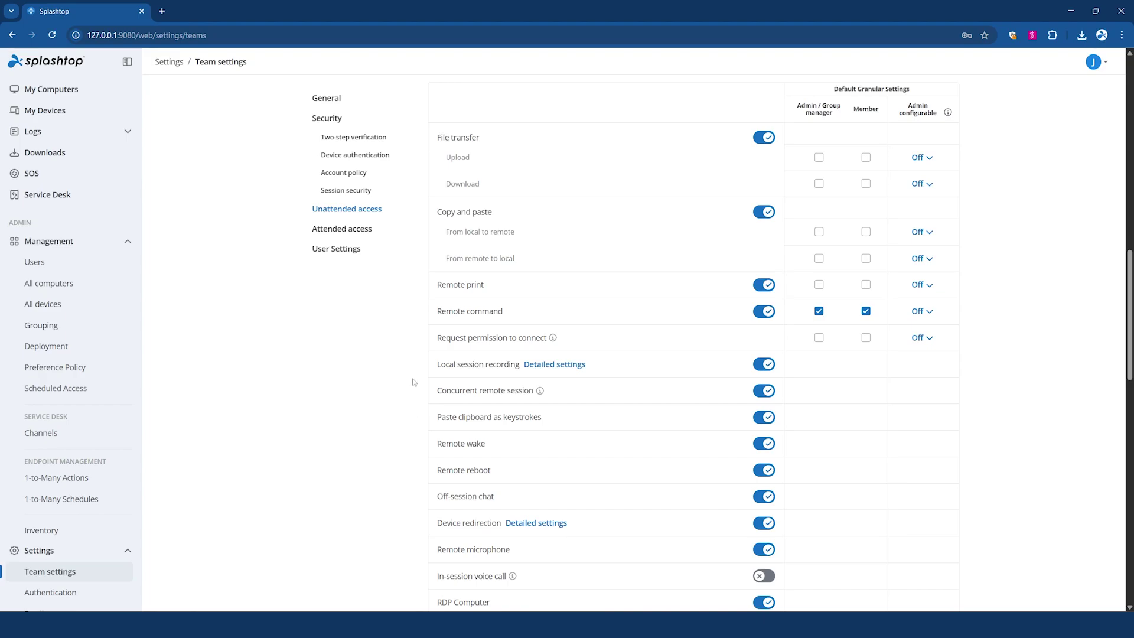
- Jump to Attended access settings and look over the Freshservice API key setup without saving
left_click(357, 229)
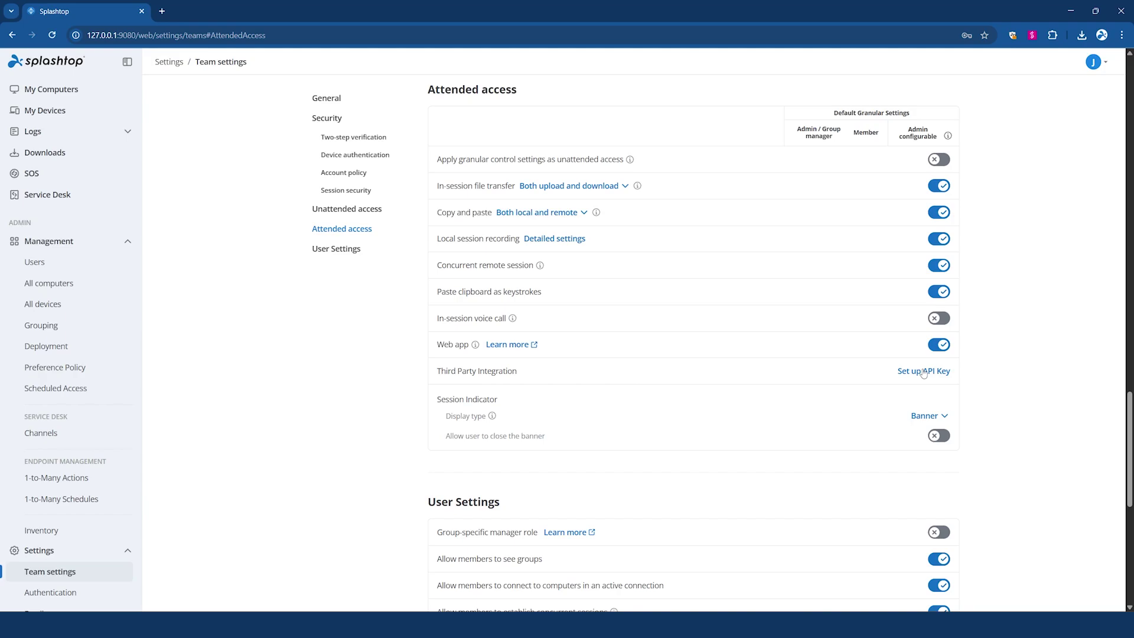
left_click(923, 372)
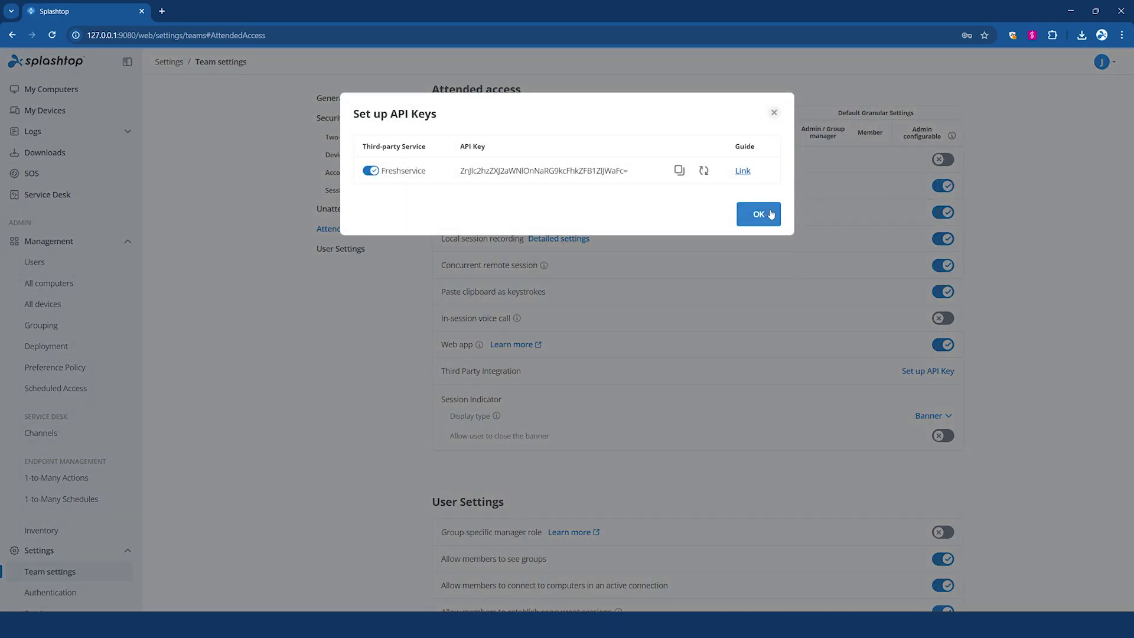
left_click(777, 119)
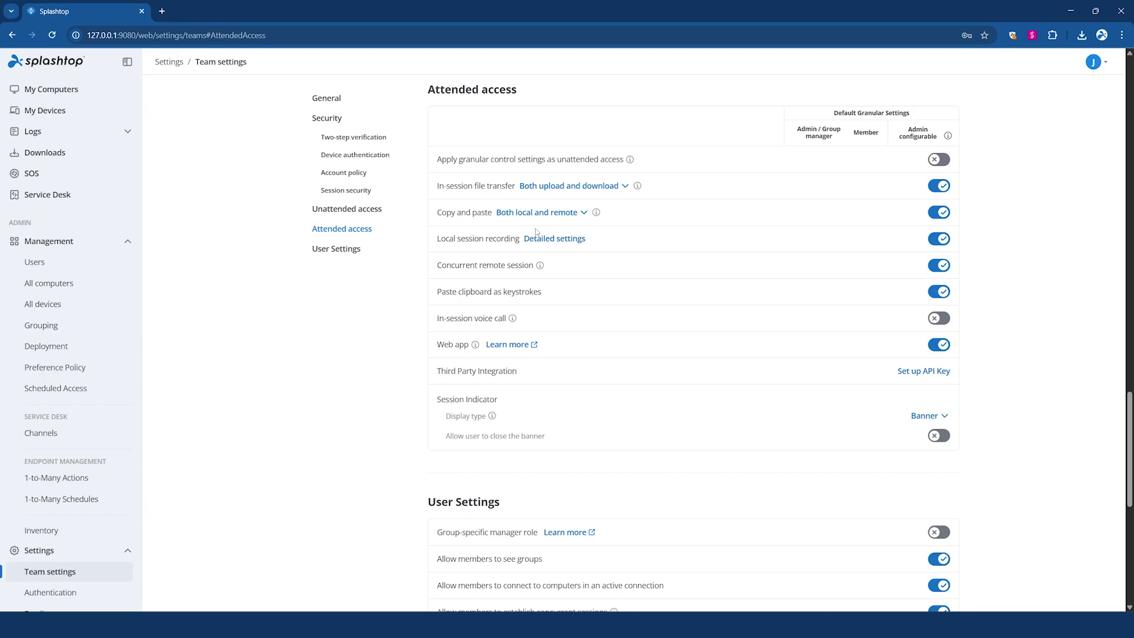
scroll(69, 483, "down", 2)
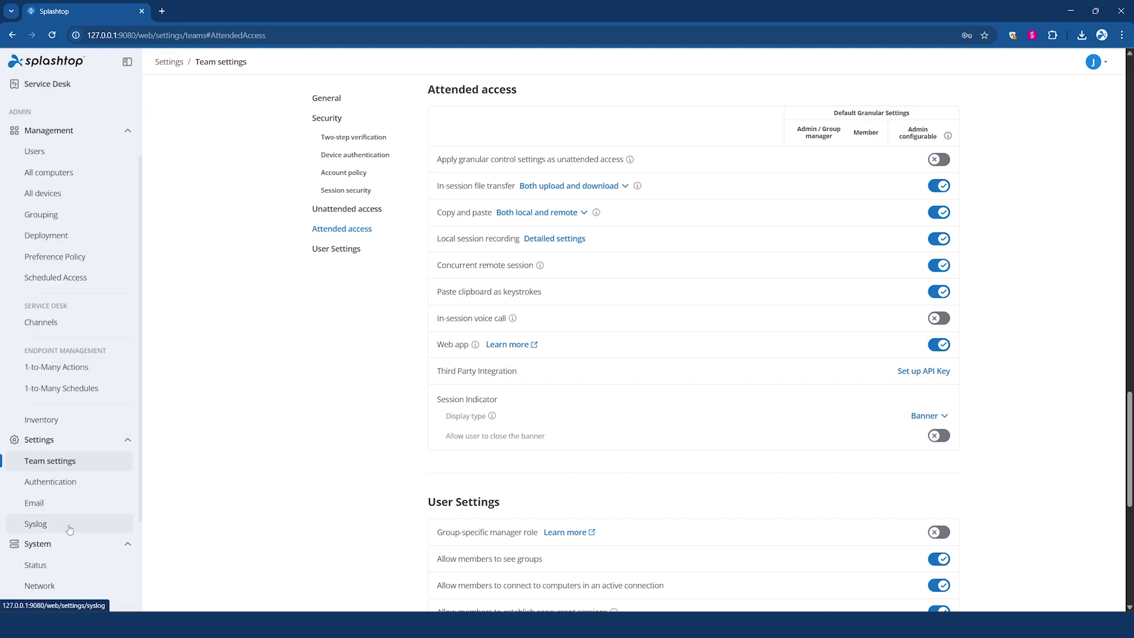
- Review SSO and AD Authentication settings, then open the add form for a second syslog server
left_click(70, 483)
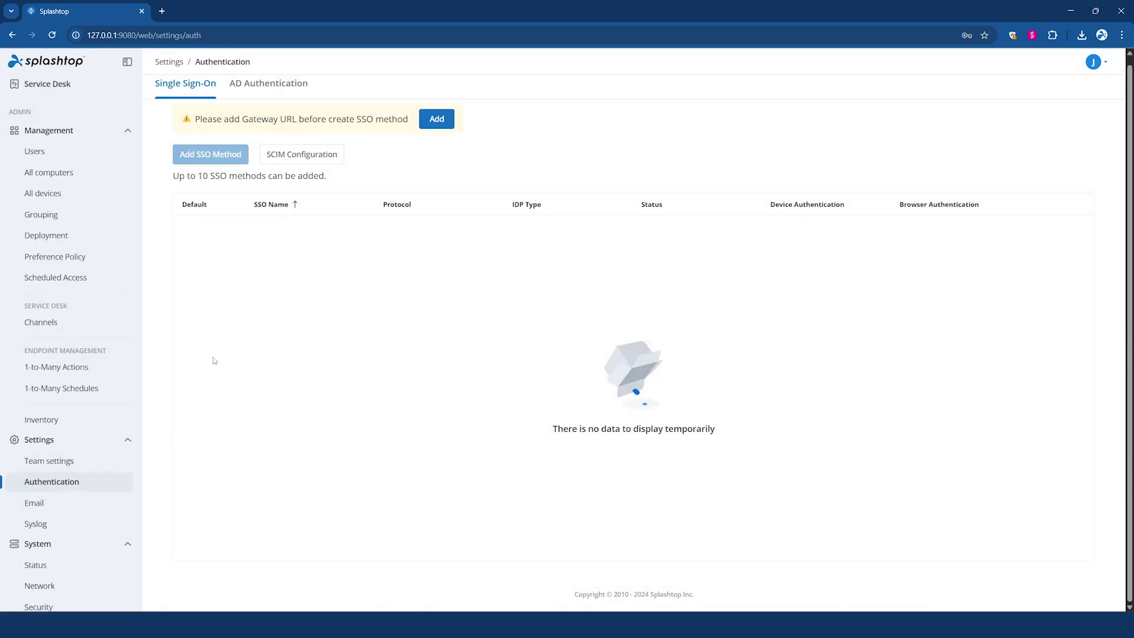
left_click(280, 93)
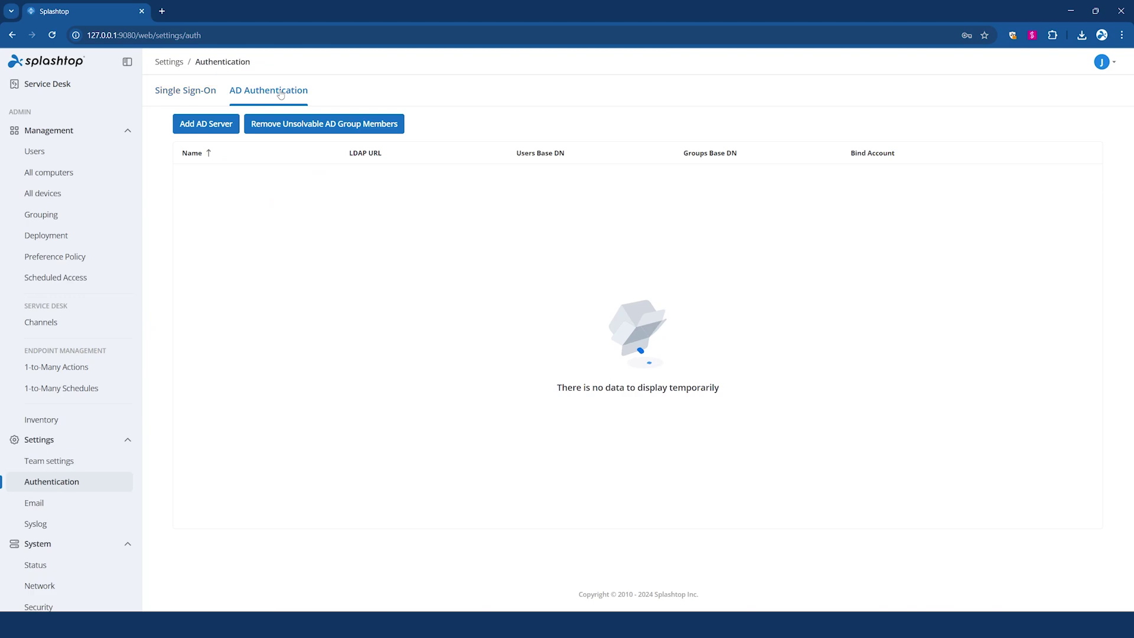
left_click(63, 531)
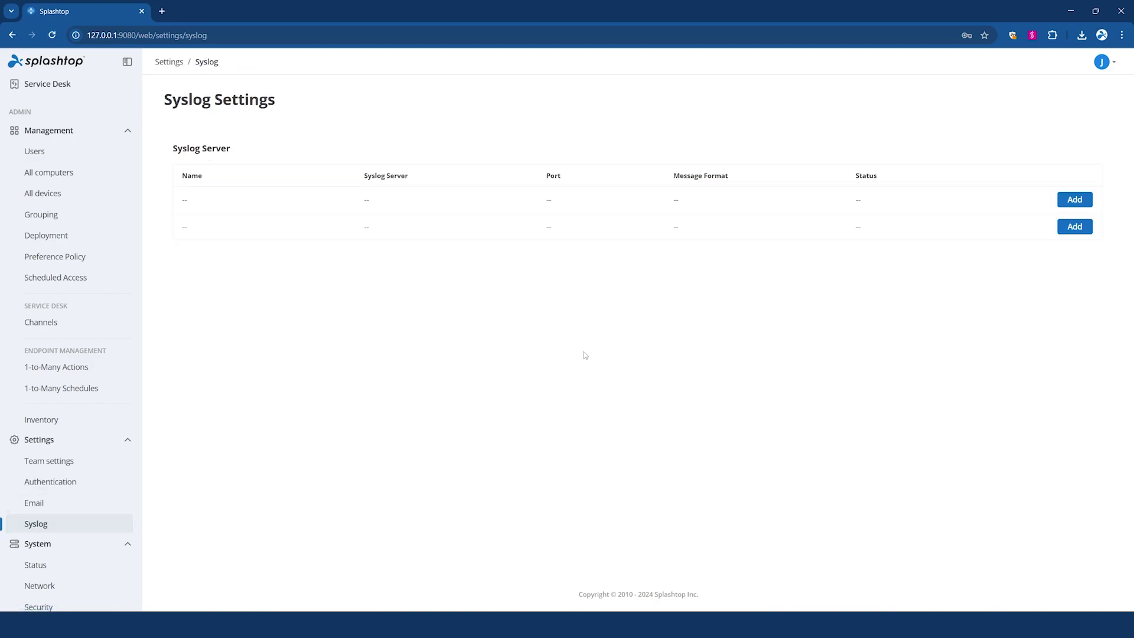
left_click(1071, 227)
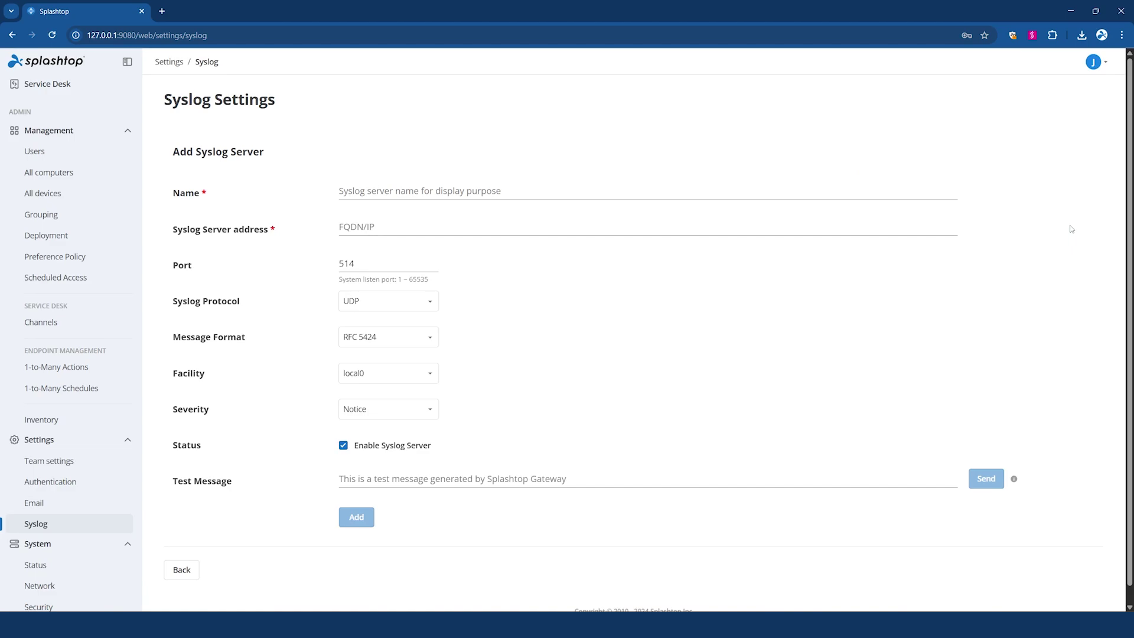
scroll(101, 447, "down", 3)
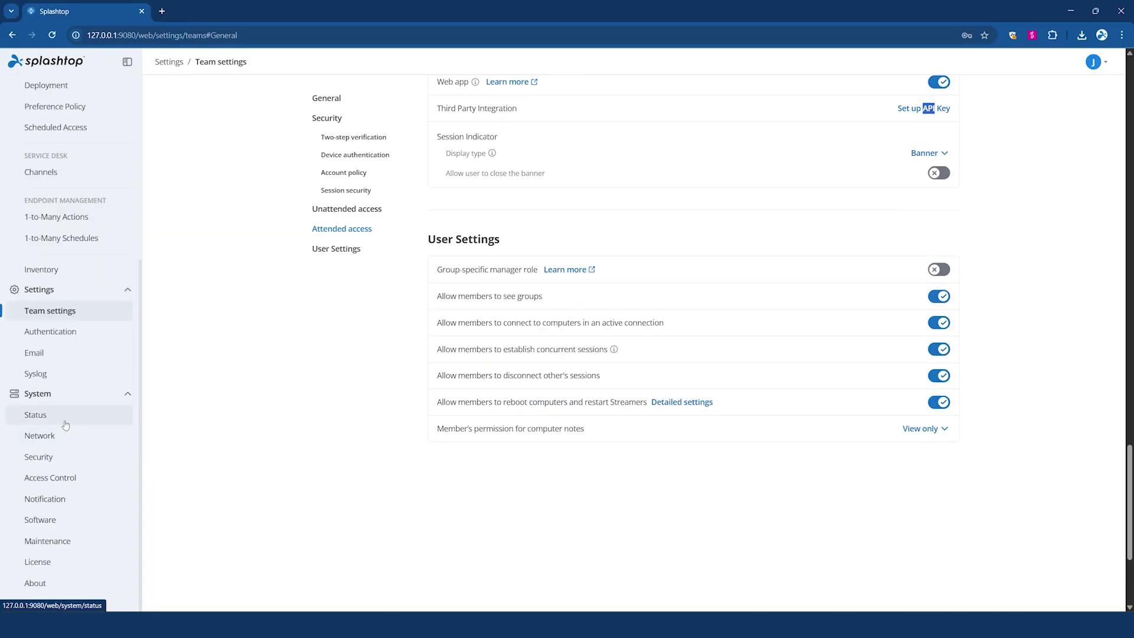
- Step through the System Status, Network, Security and Access Control pages
left_click(66, 418)
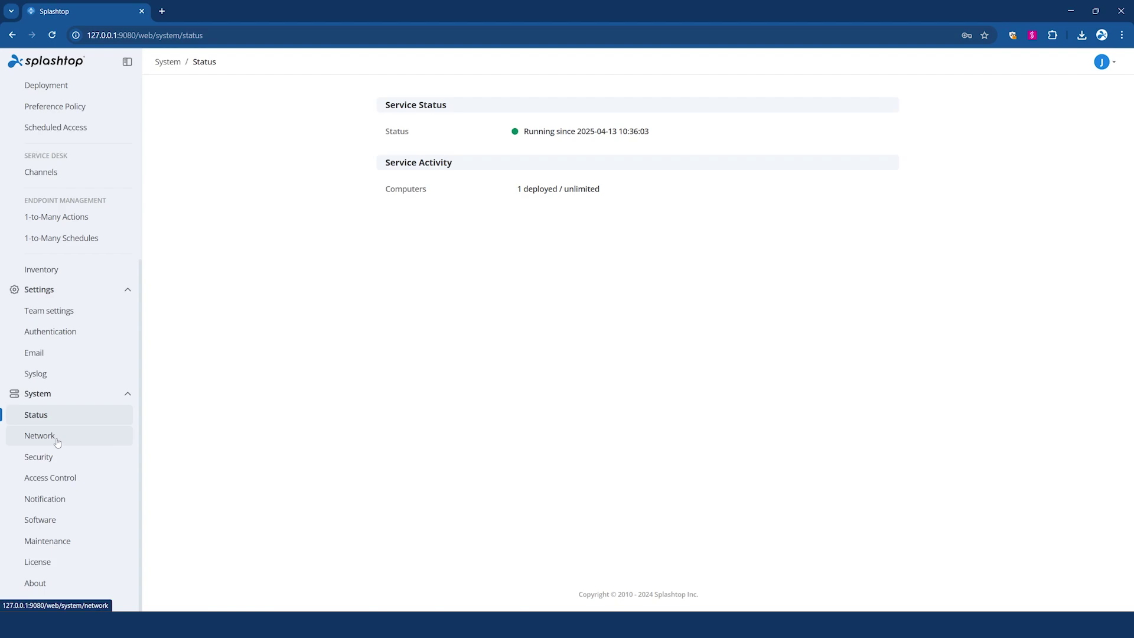
left_click(57, 442)
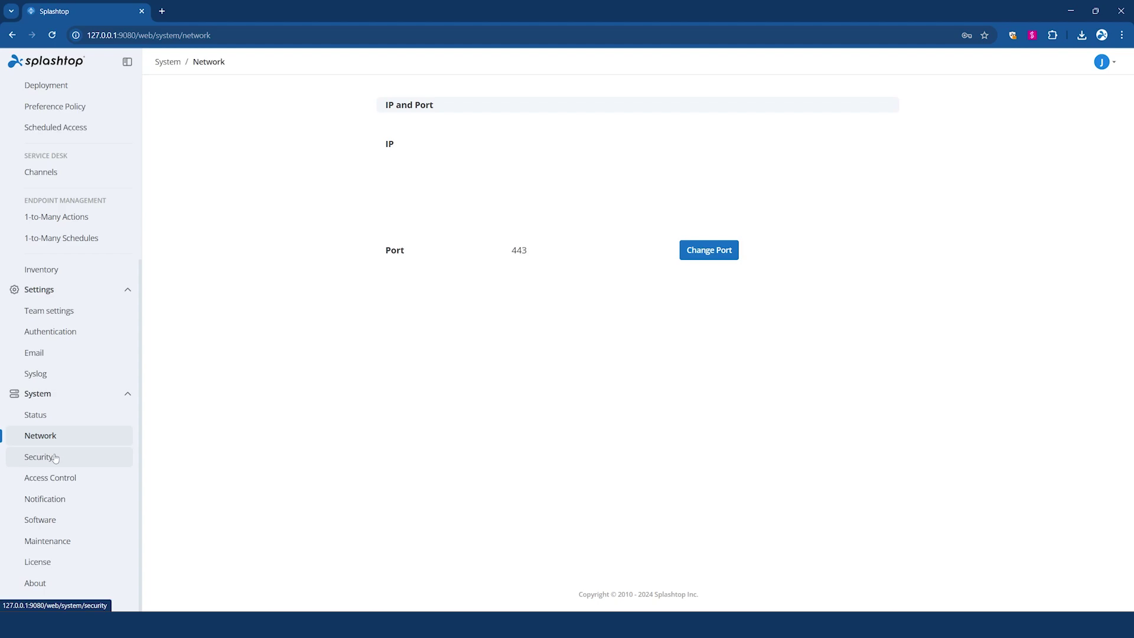
left_click(39, 457)
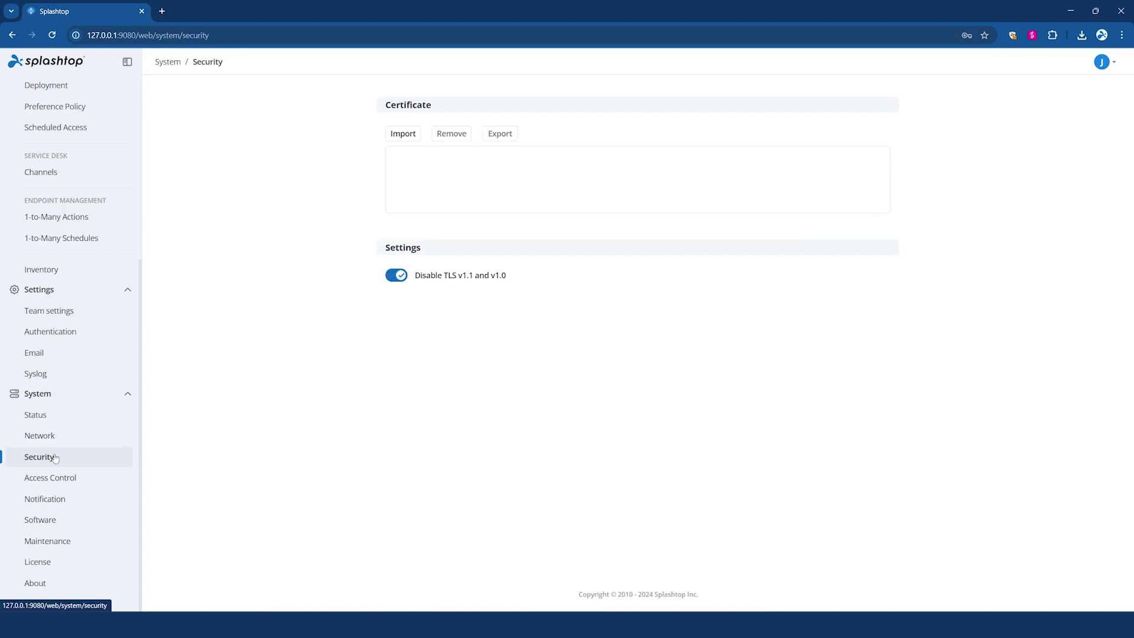
left_click(95, 484)
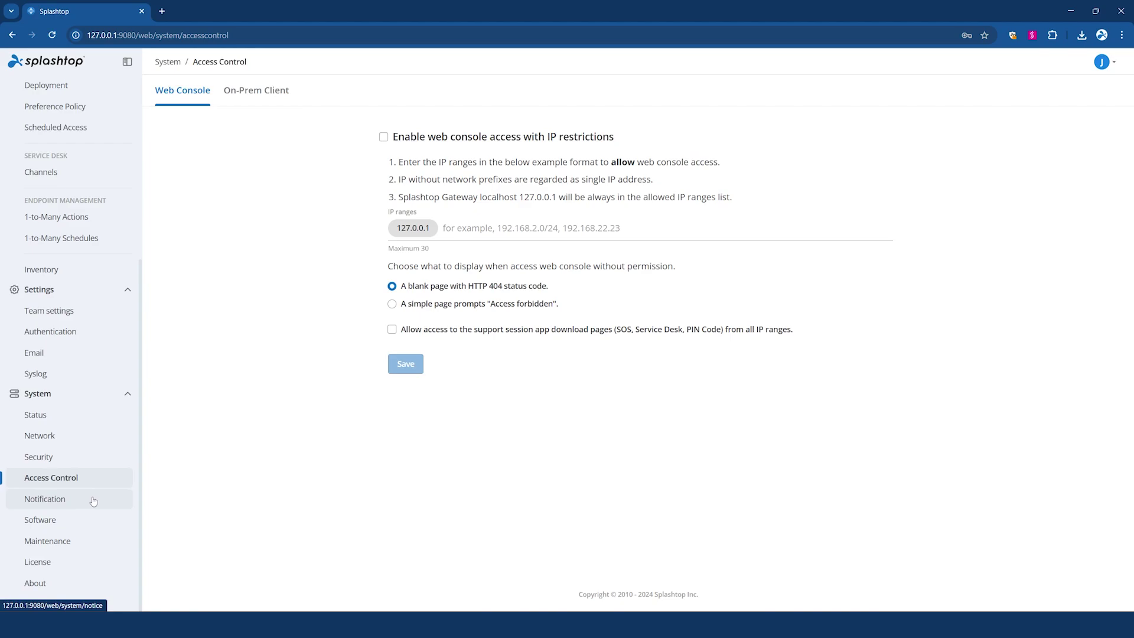
- Enable and save the notification 'There will be weekly reboots scheduled for Sunday at 1:00AM PST.'
left_click(93, 500)
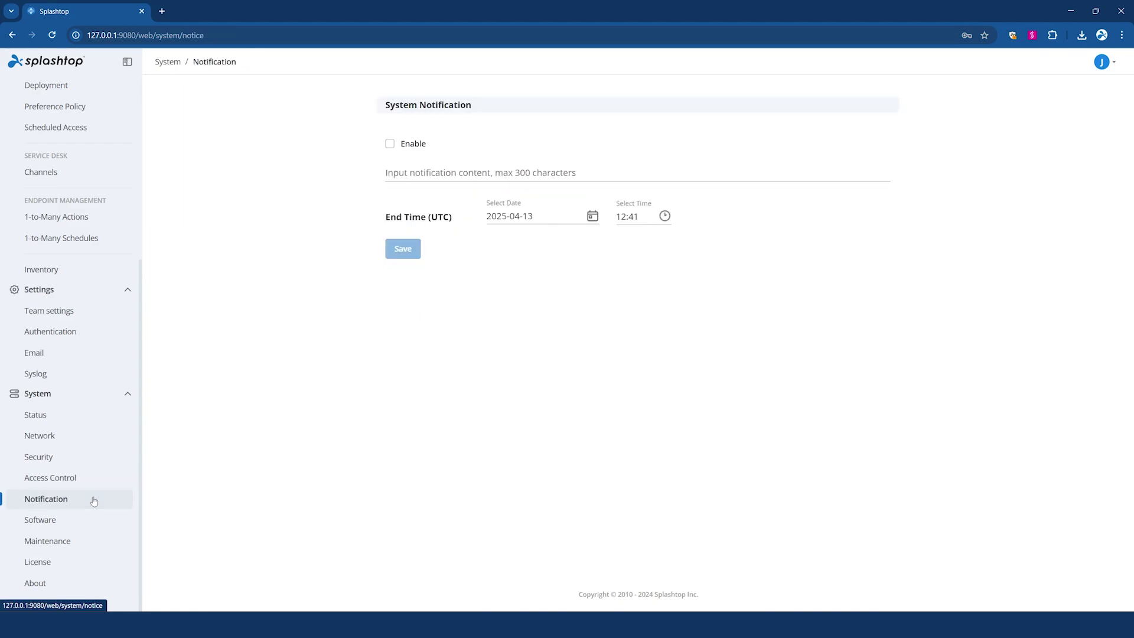
left_click(390, 143)
left_click(406, 175)
type("There will be weekl")
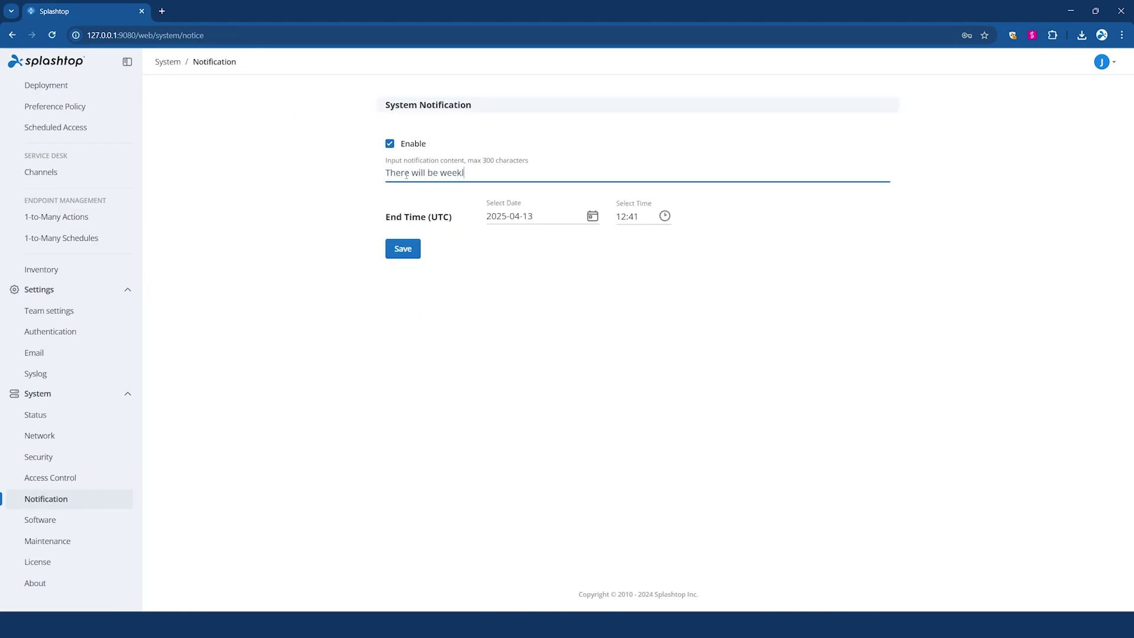
type("y reboots scheduled for Sunday at 1:00AM PST.")
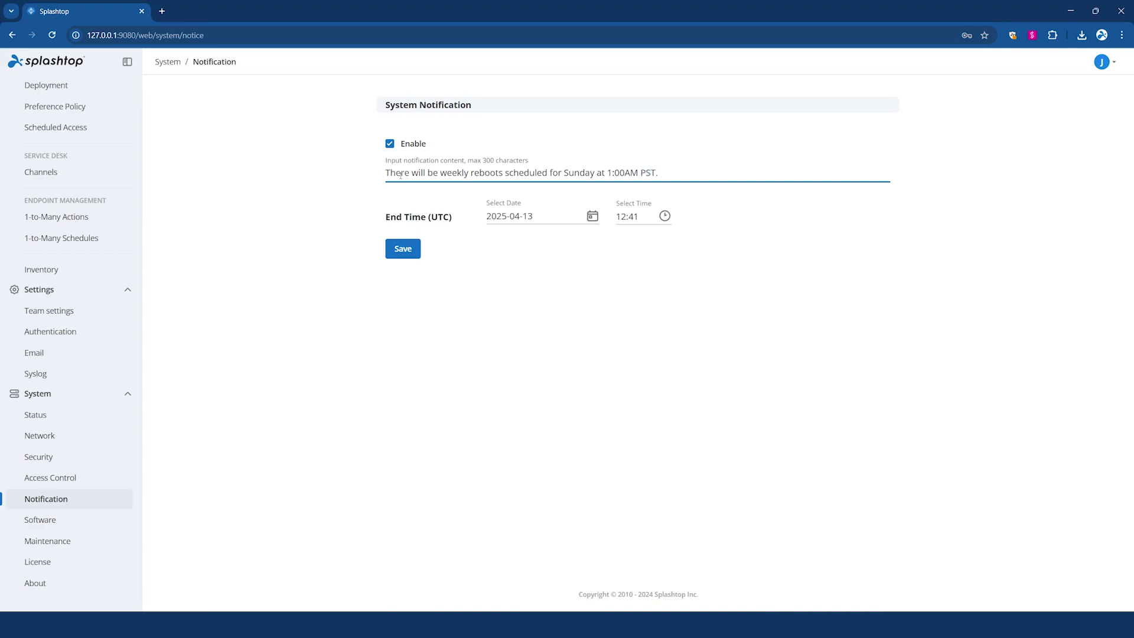
left_click(394, 250)
- View the System Software, Maintenance and License pages
left_click(57, 524)
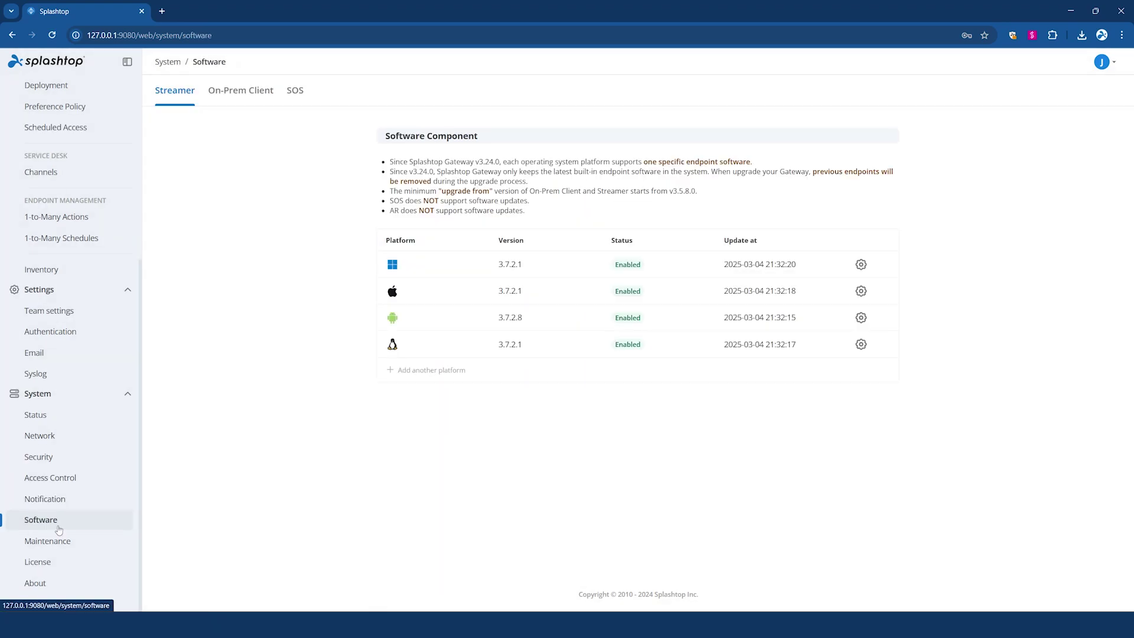
left_click(99, 541)
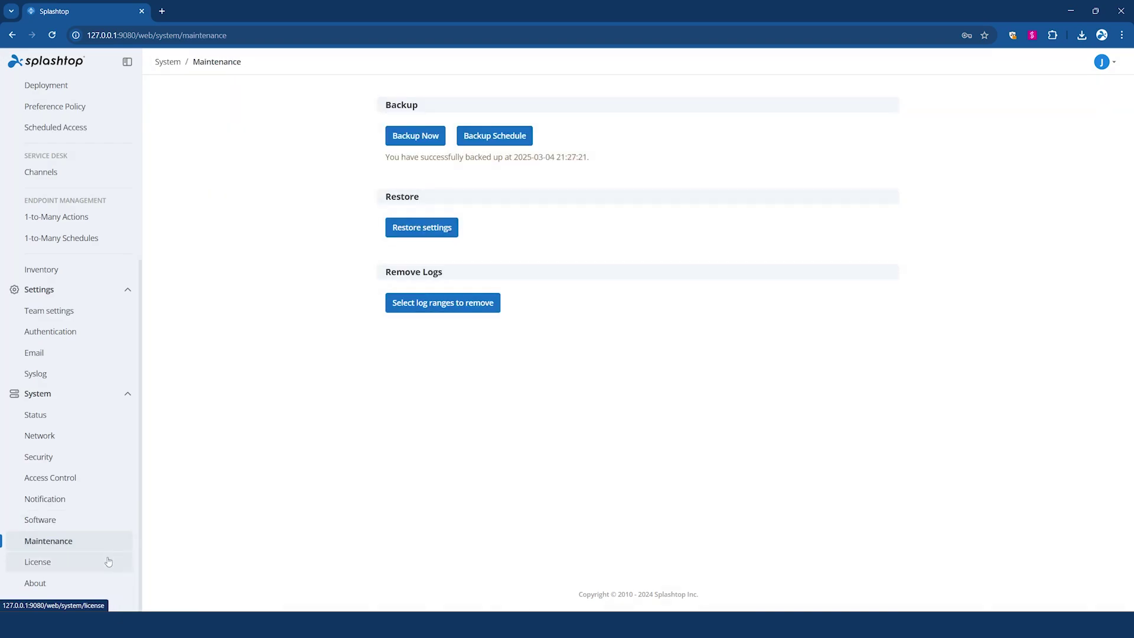
left_click(108, 561)
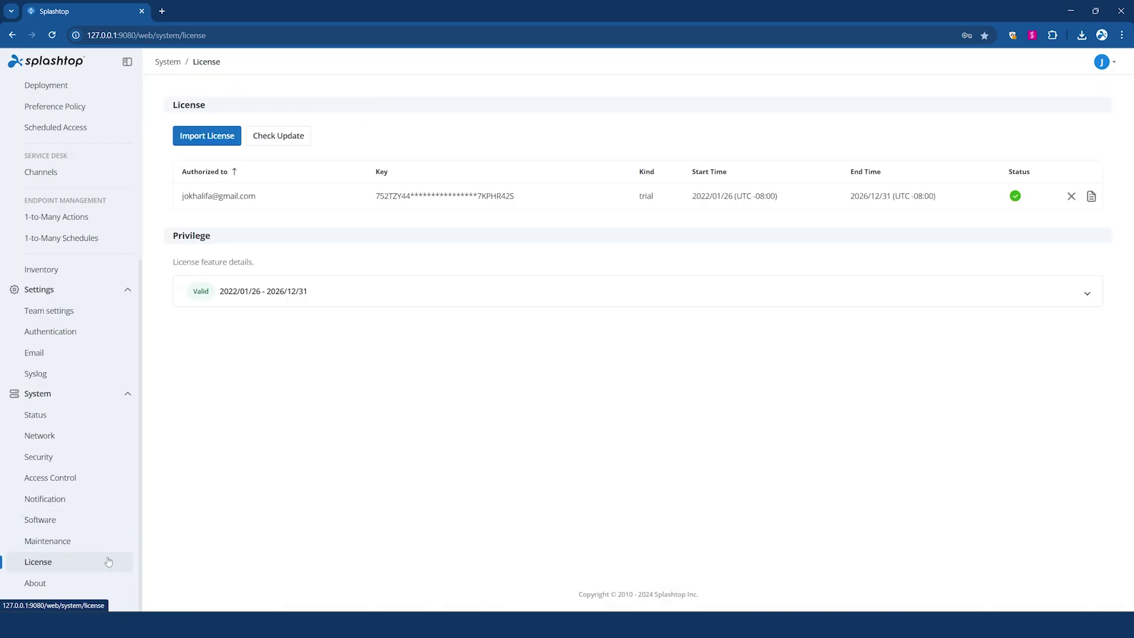
- Open System > About to see Splashtop Gateway version 3.32.2
left_click(115, 587)
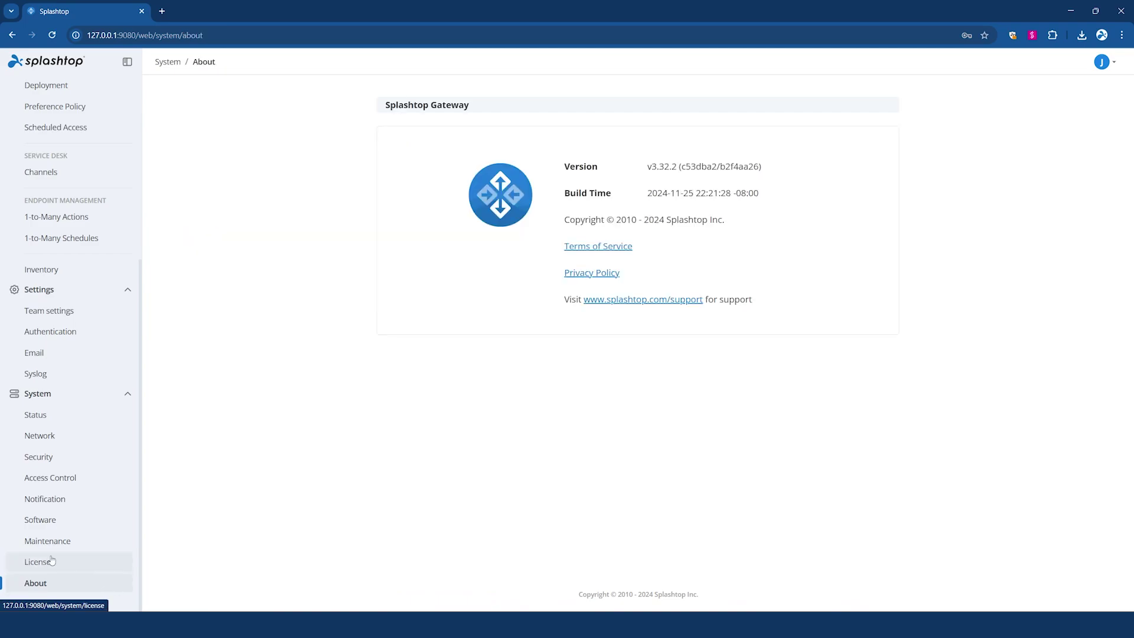